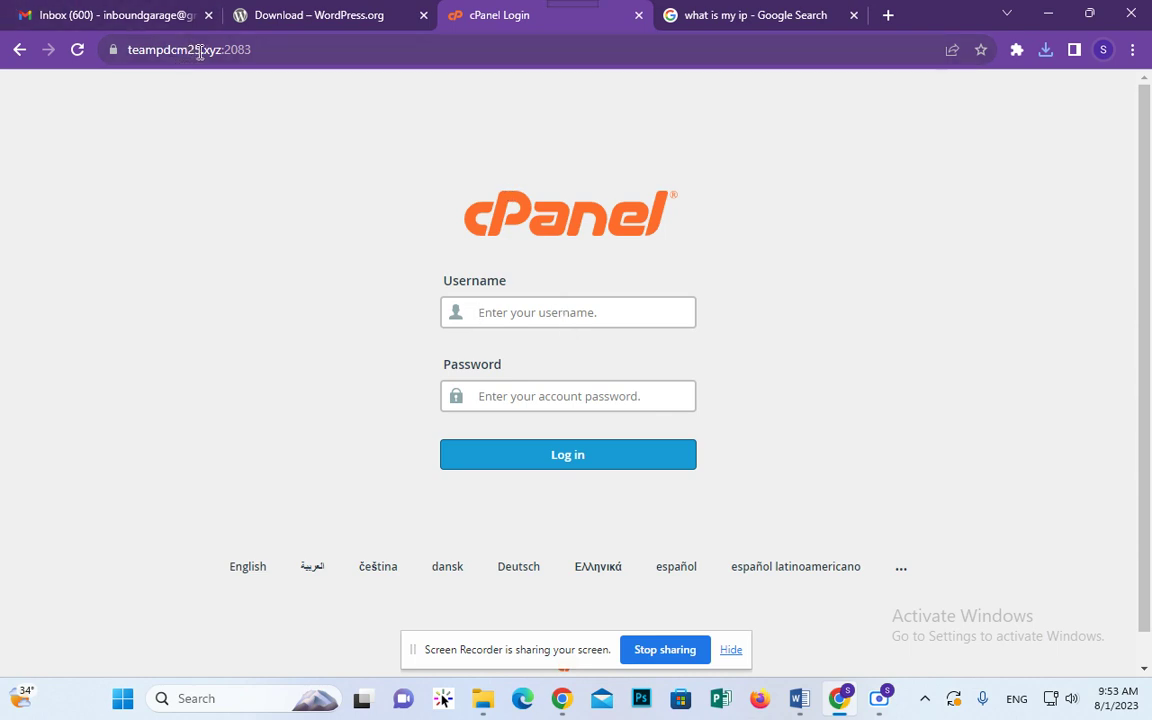
# - Log in to cPanel with the account's username and password, retyping the mistyped password
pyautogui.moveTo(201, 50); pyautogui.dragTo(110, 46)
pyautogui.hotkey('ctrl', 'c')
pyautogui.click(572, 312)
pyautogui.hotkey('ctrl', 'v')
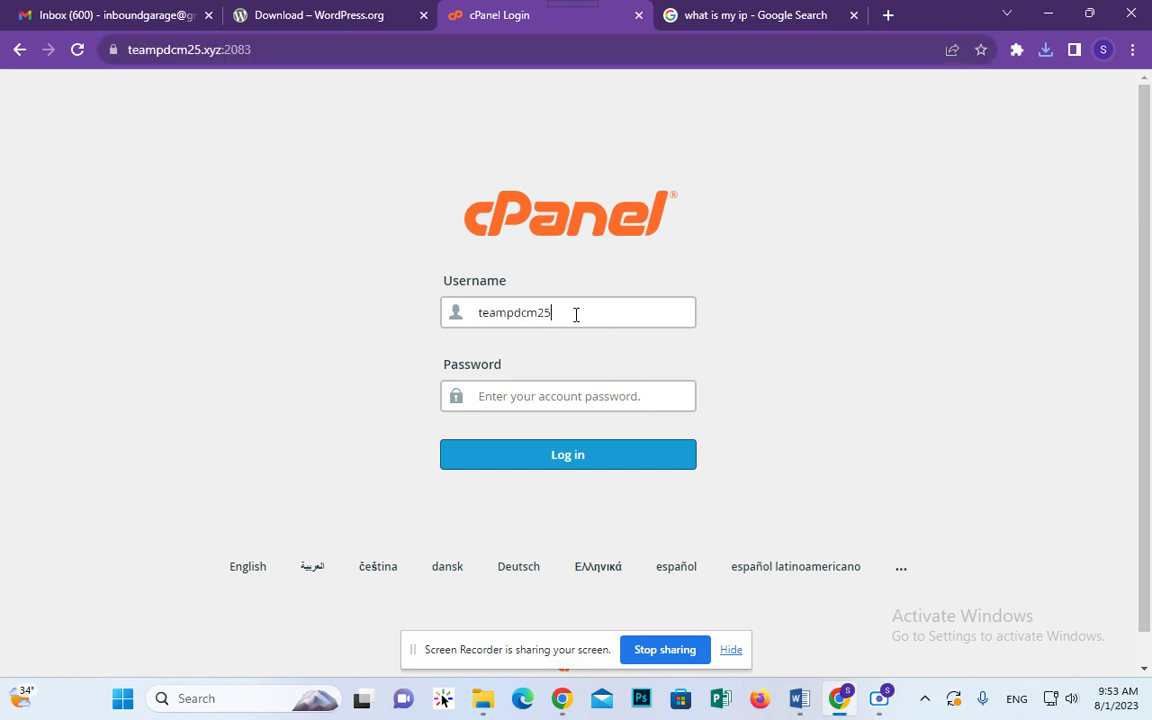
pyautogui.click(565, 394)
pyautogui.write('*****')
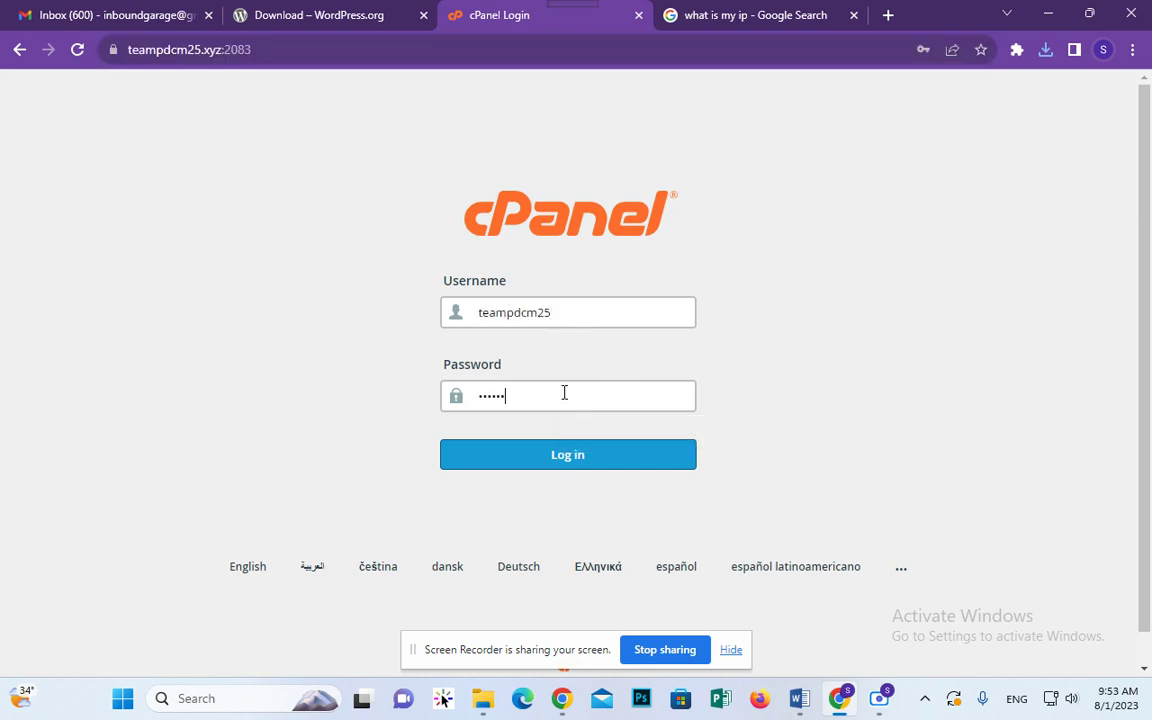
pyautogui.write('*********')
pyautogui.press('BackSpace')
pyautogui.press('BackSpace')
pyautogui.press('BackSpace')
pyautogui.press('BackSpace')
pyautogui.press('BackSpace')
pyautogui.press('BackSpace')
pyautogui.press('BackSpace')
pyautogui.press('BackSpace')
pyautogui.press('BackSpace')
pyautogui.press('BackSpace')
pyautogui.press('BackSpace')
pyautogui.press('BackSpace')
pyautogui.press('BackSpace')
pyautogui.press('BackSpace')
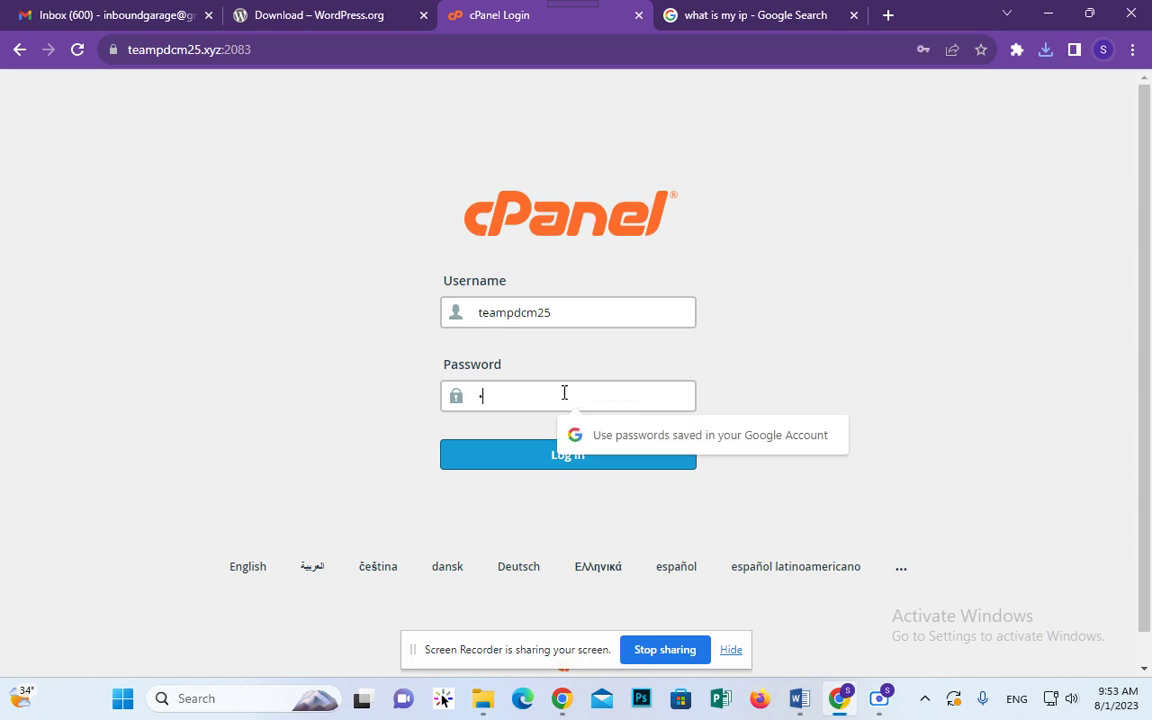
pyautogui.write('**********')
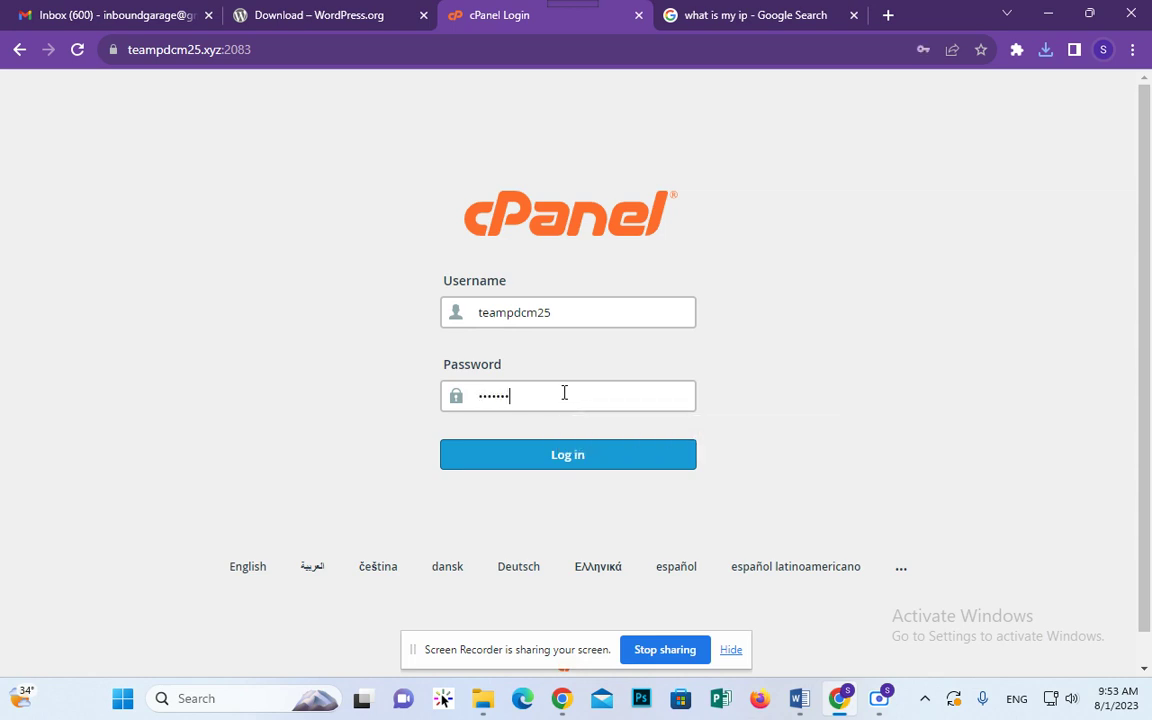
pyautogui.write('***')
pyautogui.press('Return')
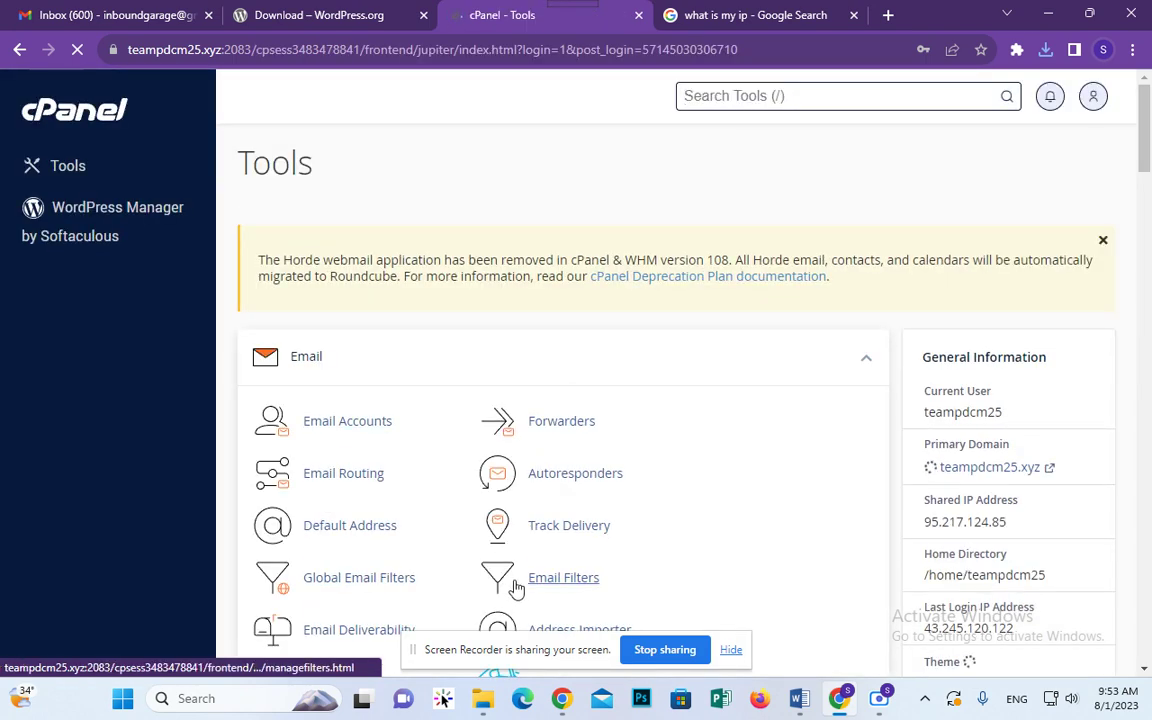
# - Choose Never in Chrome's save-password bubble so the cPanel login is not stored
pyautogui.moveTo(553, 650); pyautogui.dragTo(1005, 631)
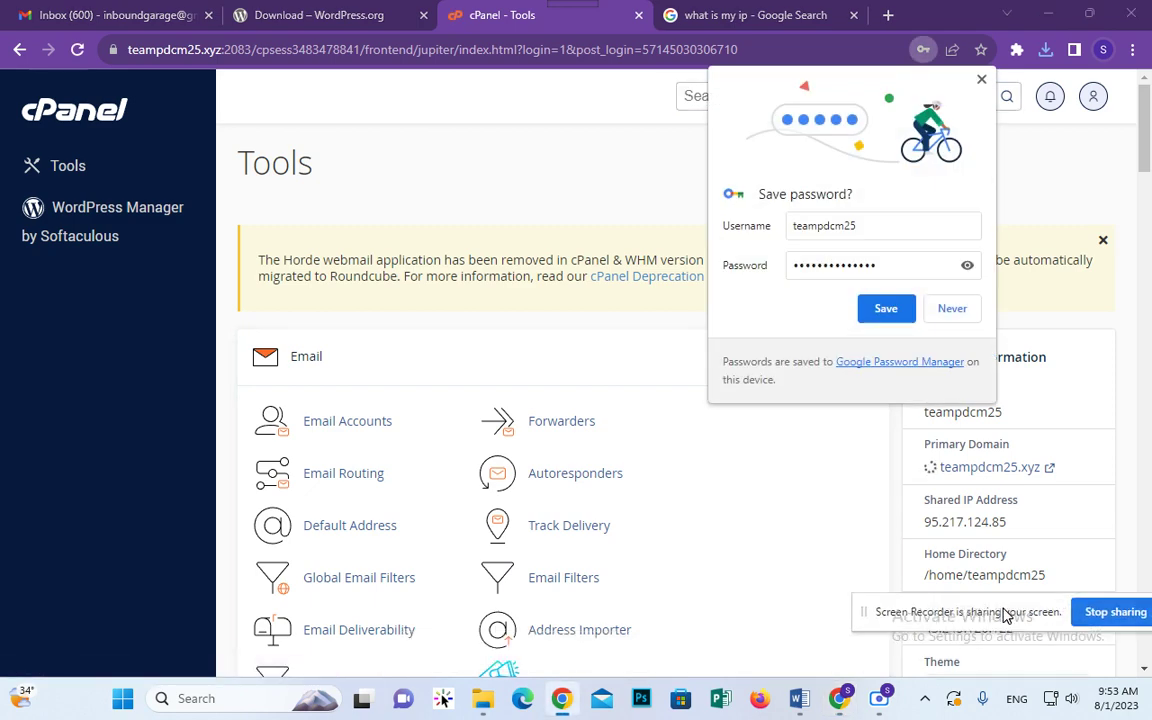
pyautogui.click(966, 312)
pyautogui.scroll(-1, 753, 311)
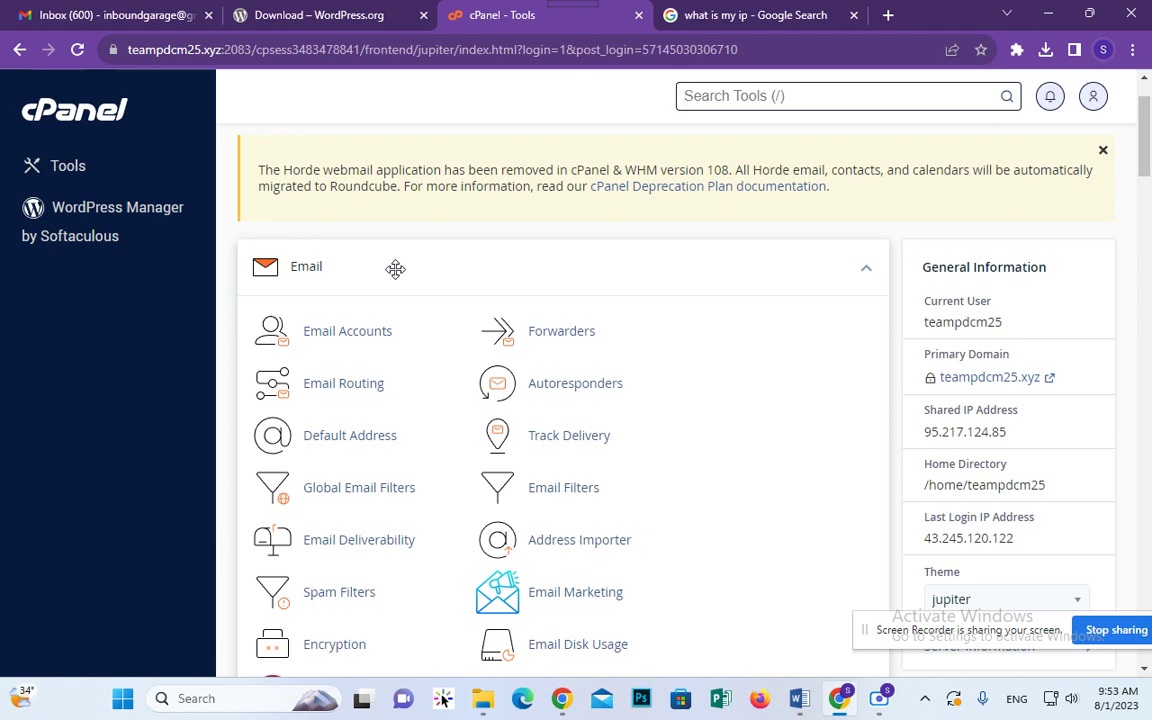
pyautogui.press('/')
pyautogui.press('/')
pyautogui.scroll(-3, 400, 275)
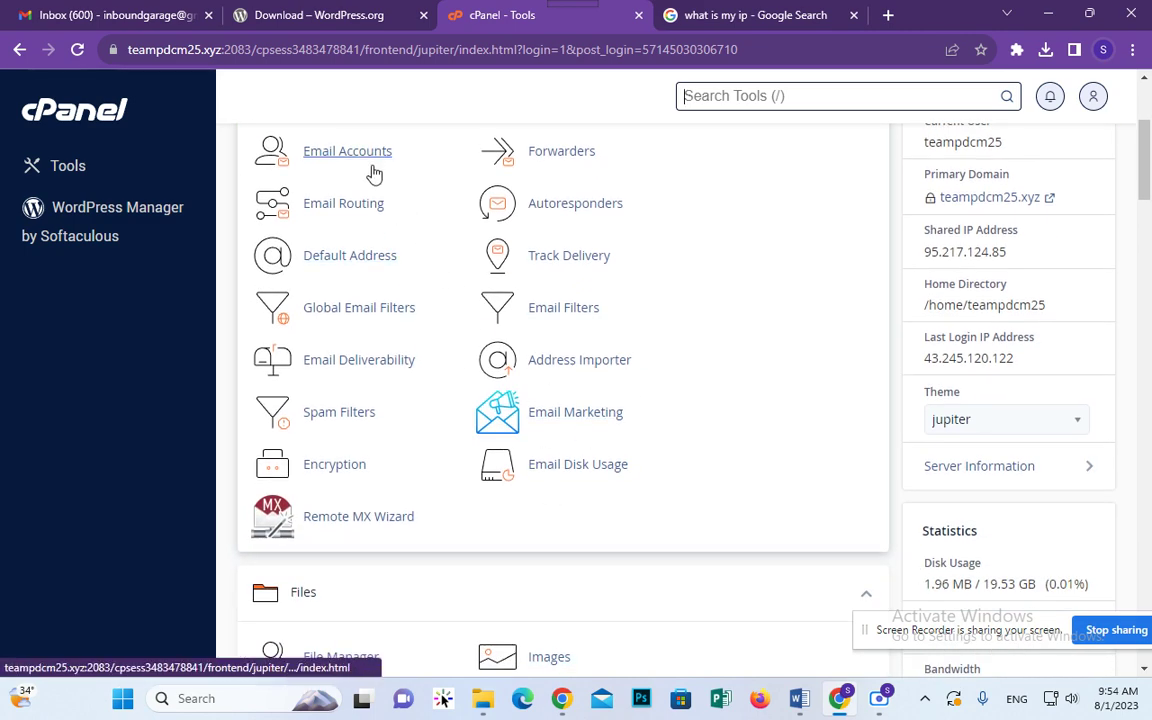
pyautogui.scroll(-4, 380, 190)
pyautogui.scroll(-3, 373, 244)
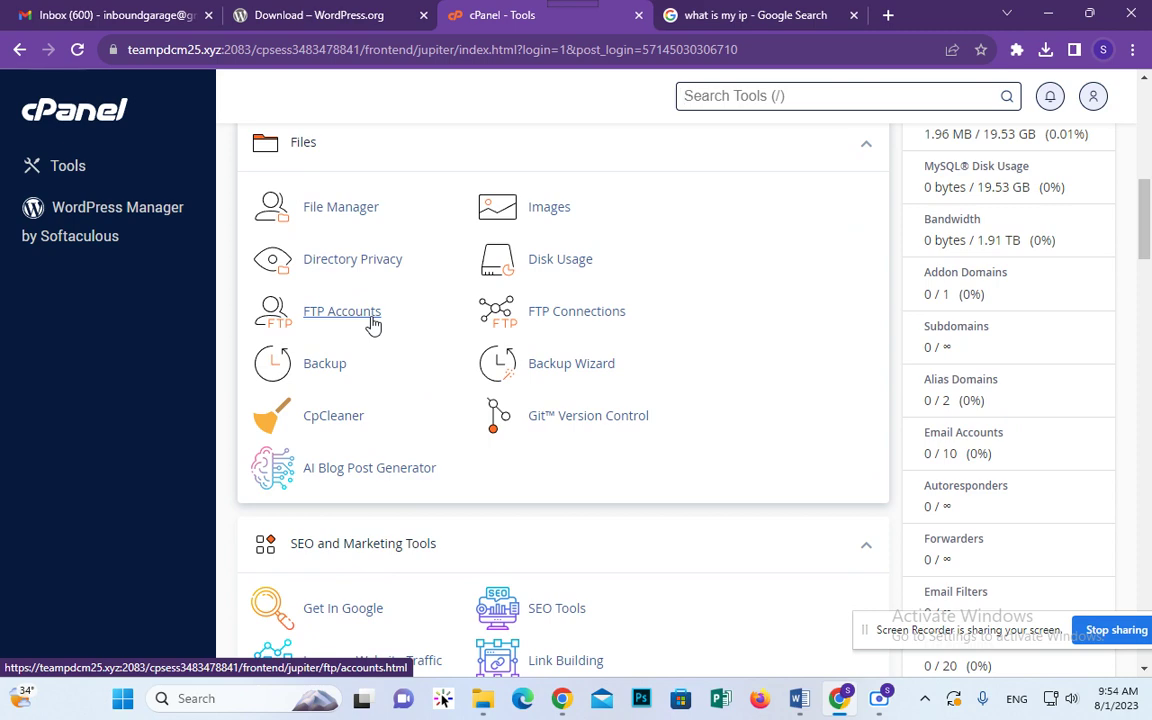
pyautogui.scroll(-10, 372, 323)
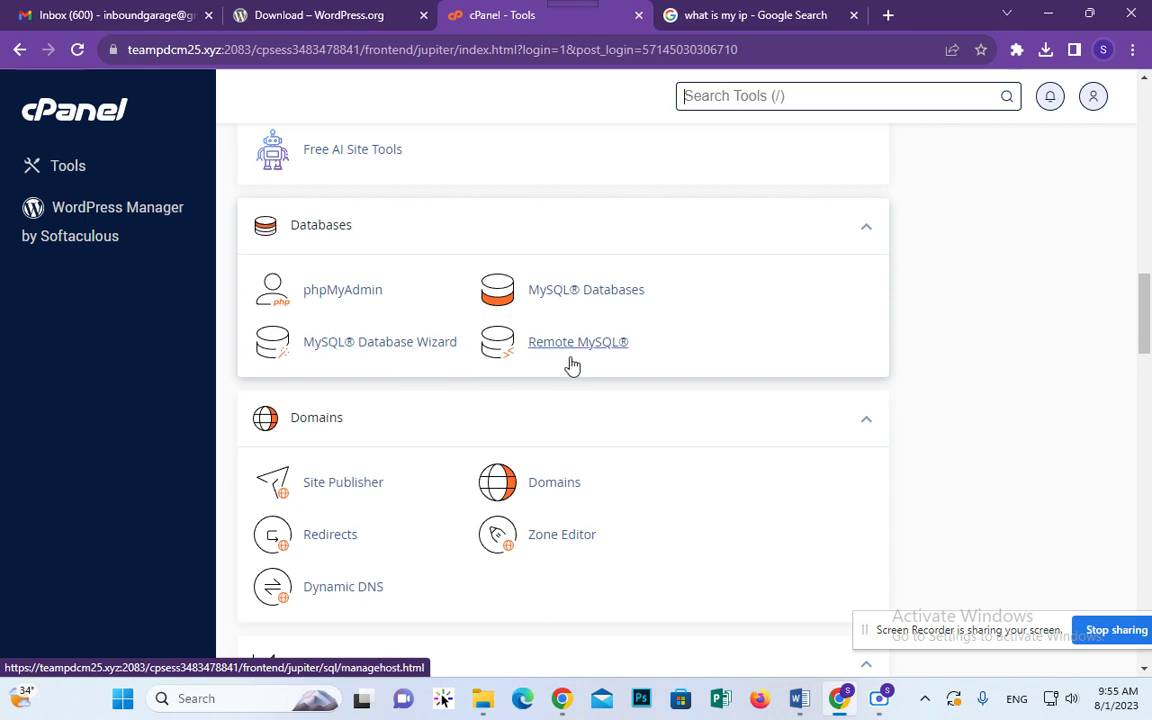
pyautogui.scroll(-2, 572, 365)
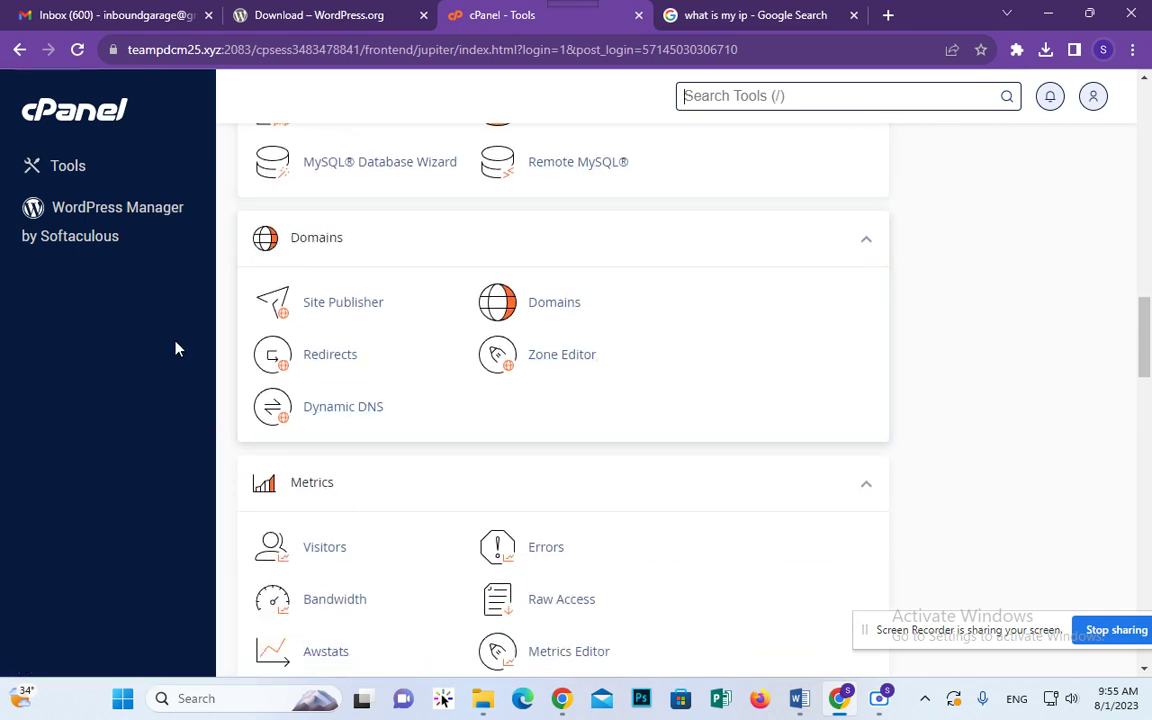
pyautogui.rightClick(538, 316)
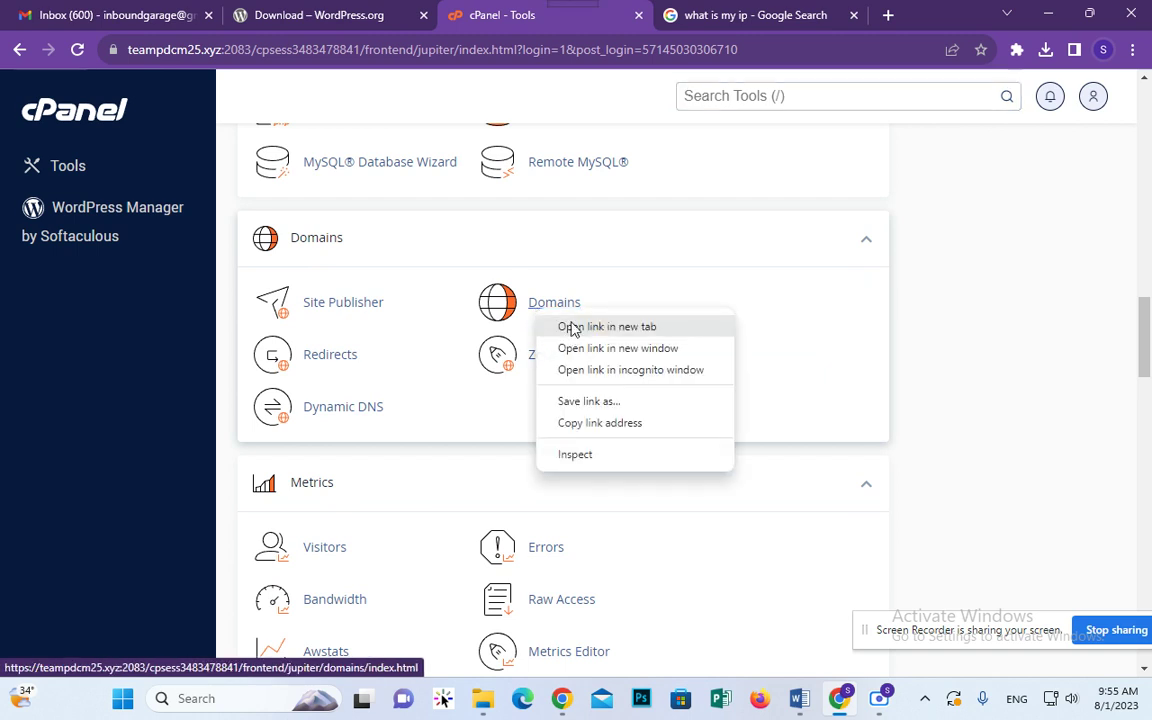
pyautogui.scroll(-6, 411, 337)
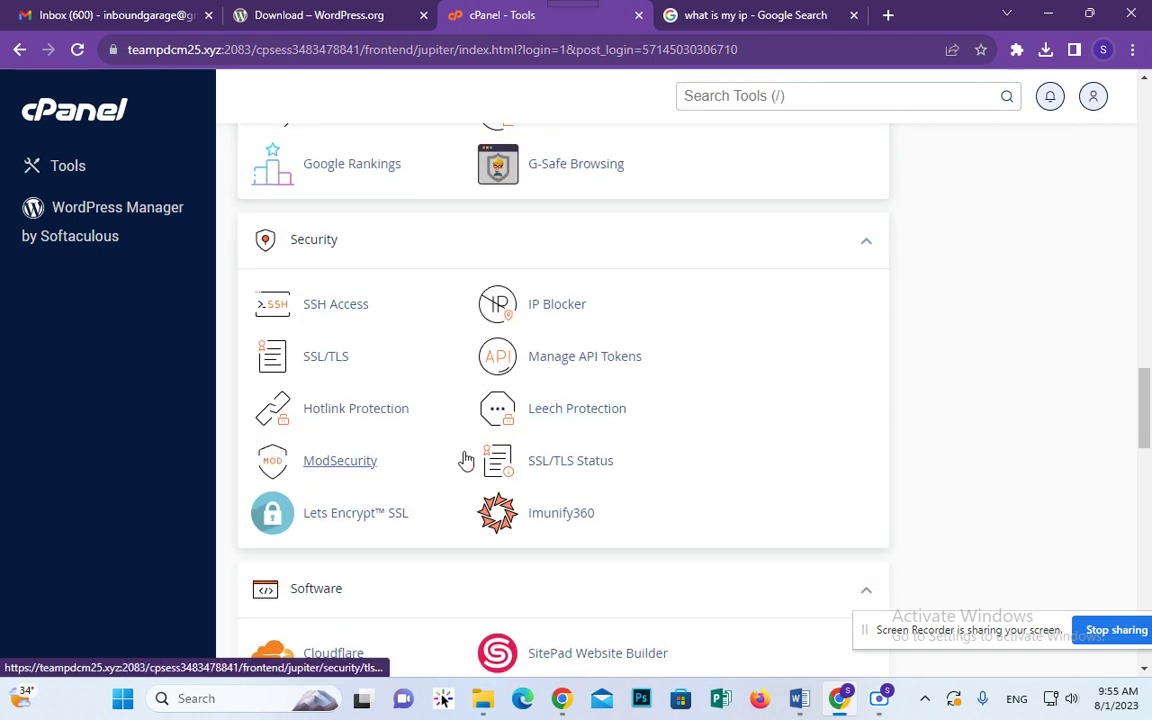
pyautogui.scroll(-3, 420, 310)
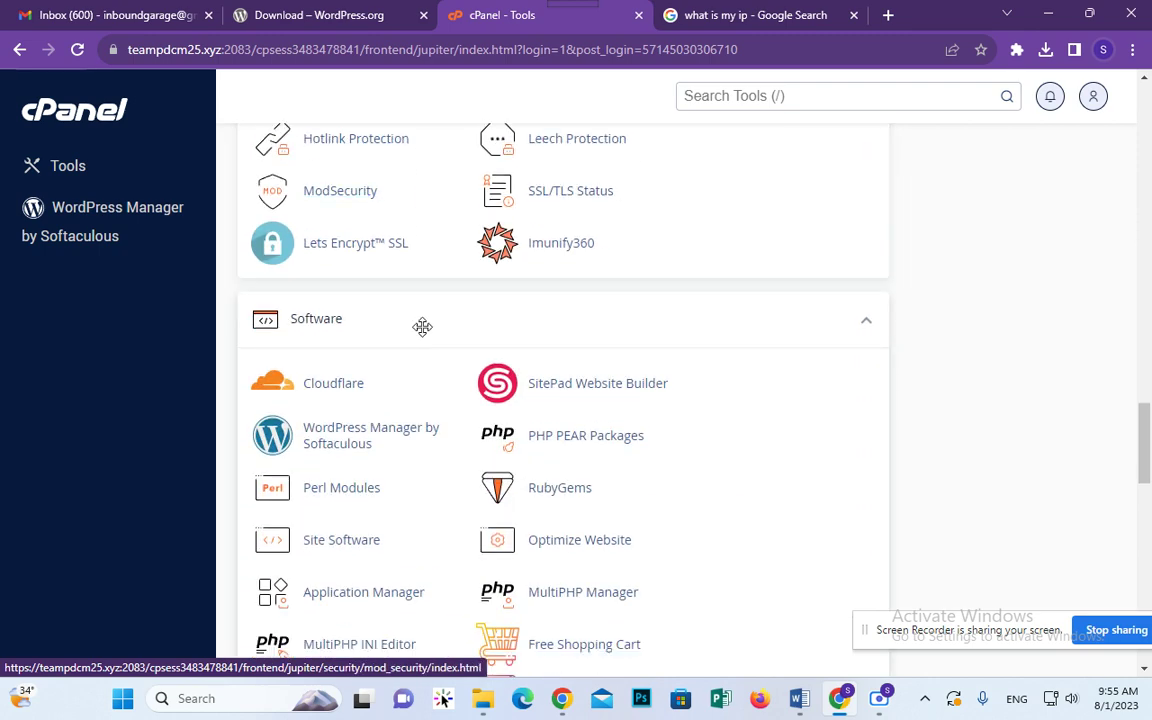
pyautogui.scroll(2, 594, 262)
pyautogui.scroll(-3, 512, 334)
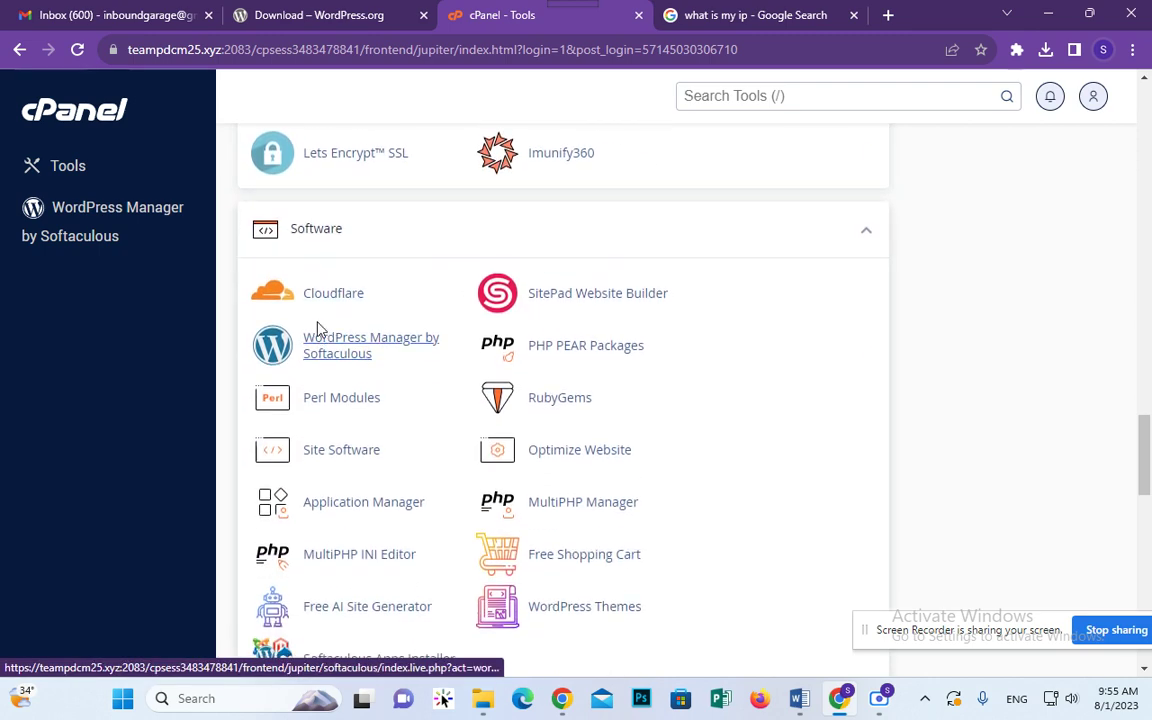
pyautogui.scroll(-1, 597, 386)
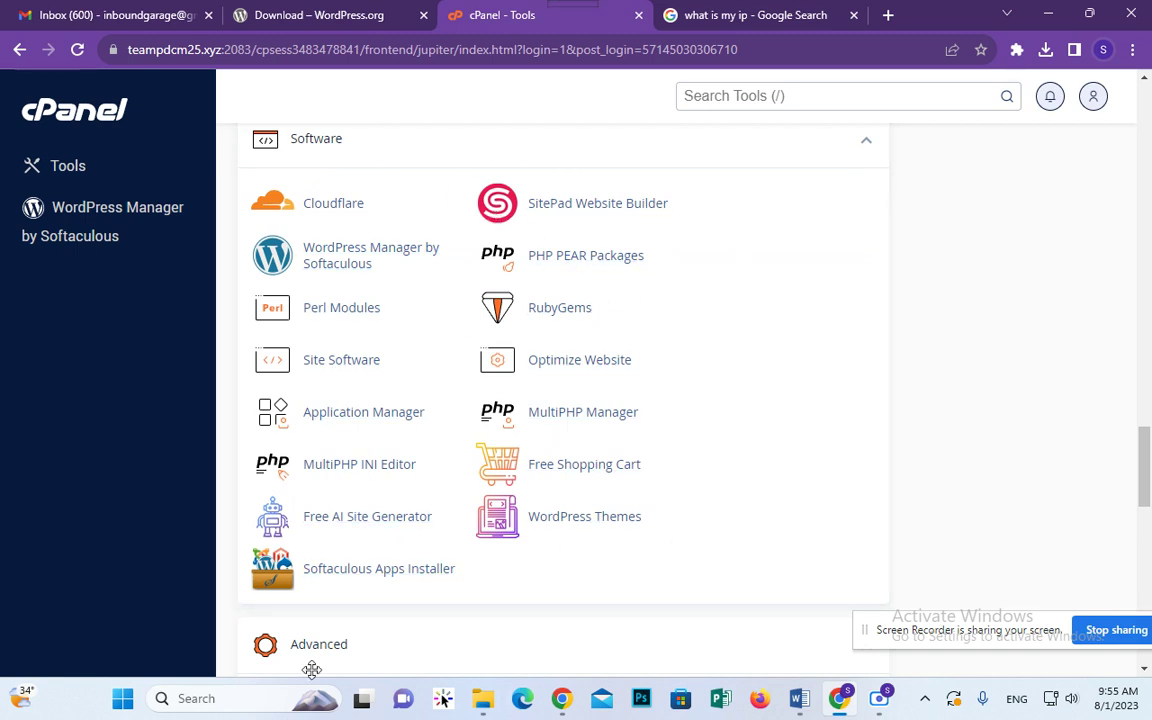
pyautogui.scroll(-1, 437, 527)
pyautogui.scroll(2, 396, 390)
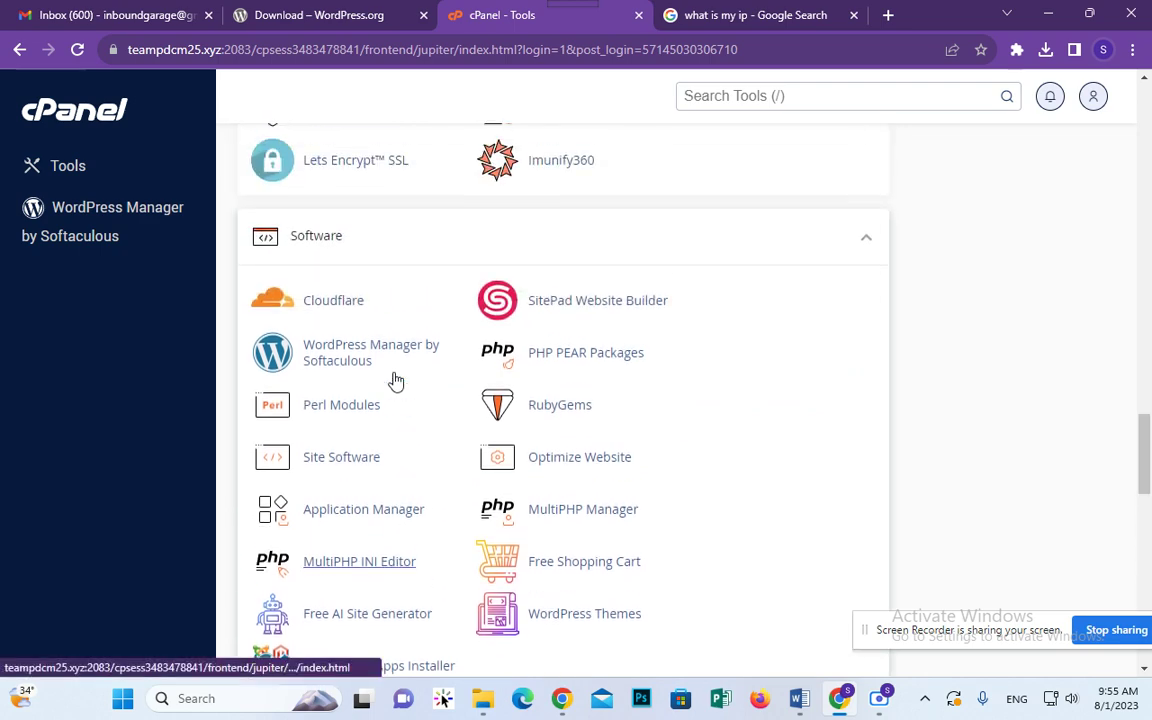
pyautogui.scroll(8, 396, 380)
pyautogui.scroll(-9, 411, 429)
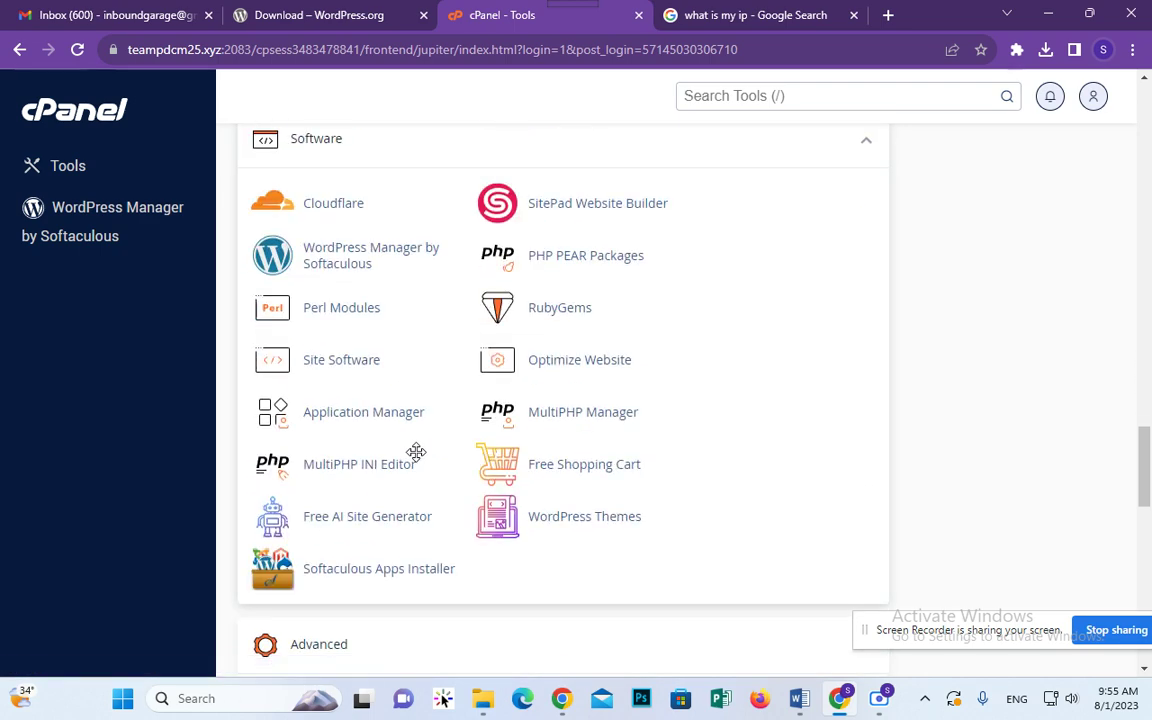
pyautogui.scroll(-2, 405, 445)
pyautogui.scroll(1, 390, 430)
pyautogui.scroll(1, 479, 400)
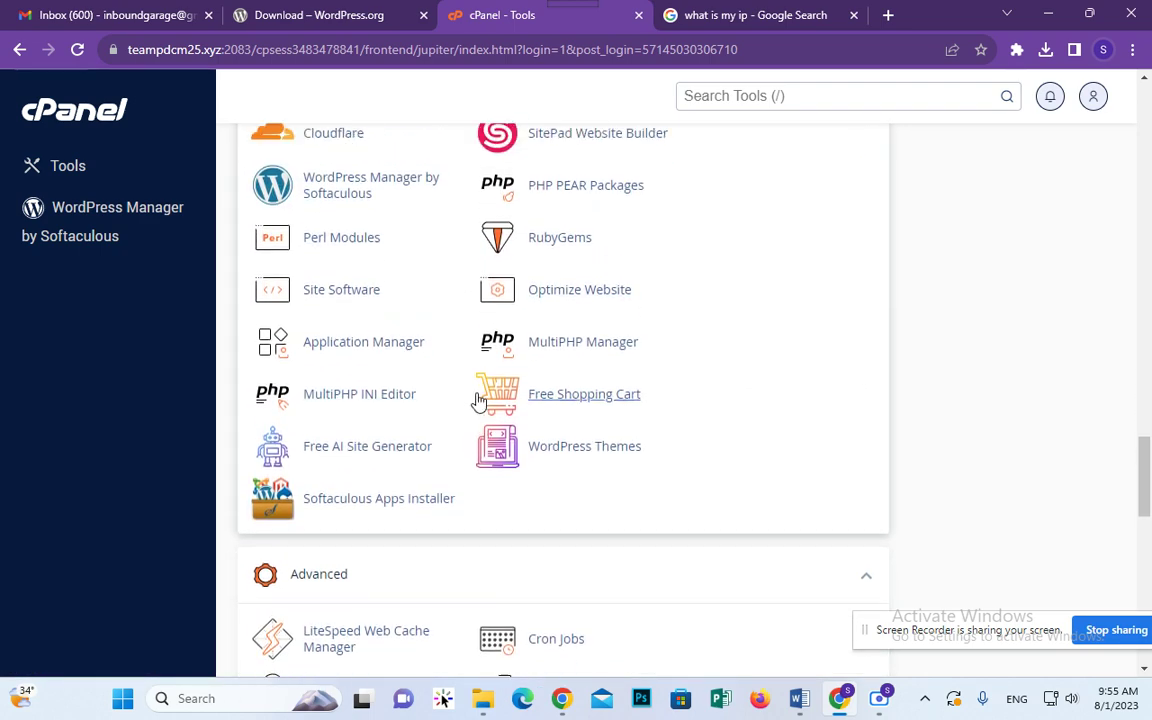
pyautogui.scroll(2, 479, 400)
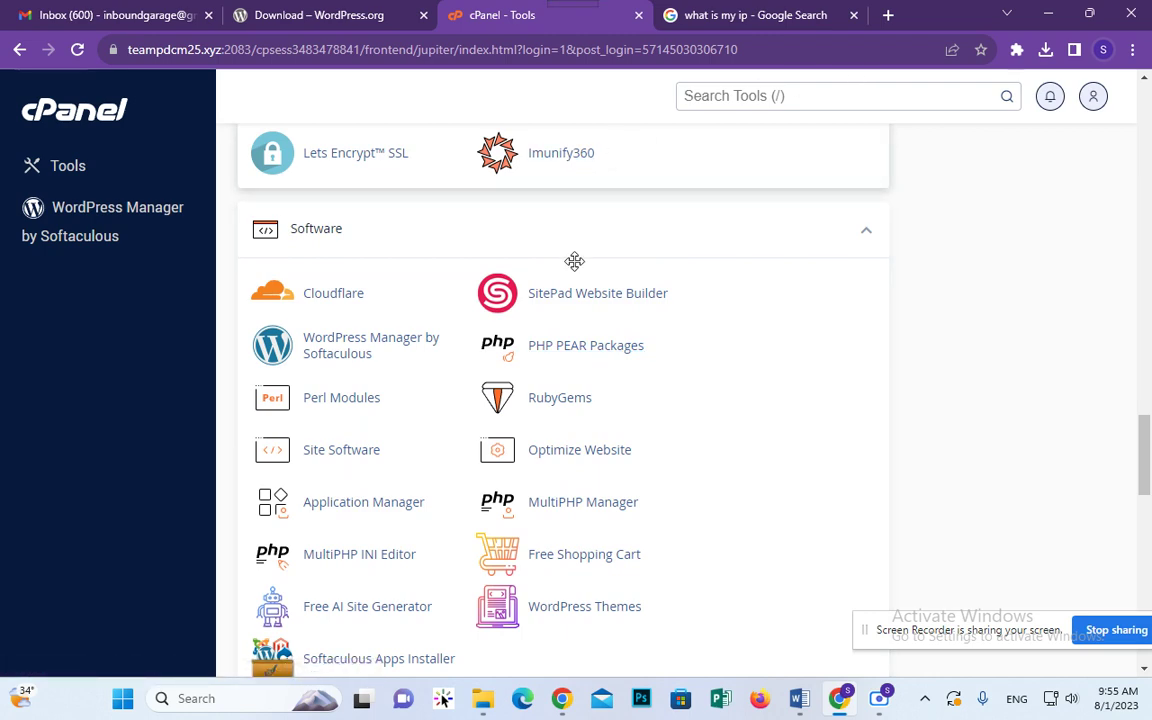
pyautogui.scroll(6, 612, 283)
pyautogui.scroll(1, 615, 283)
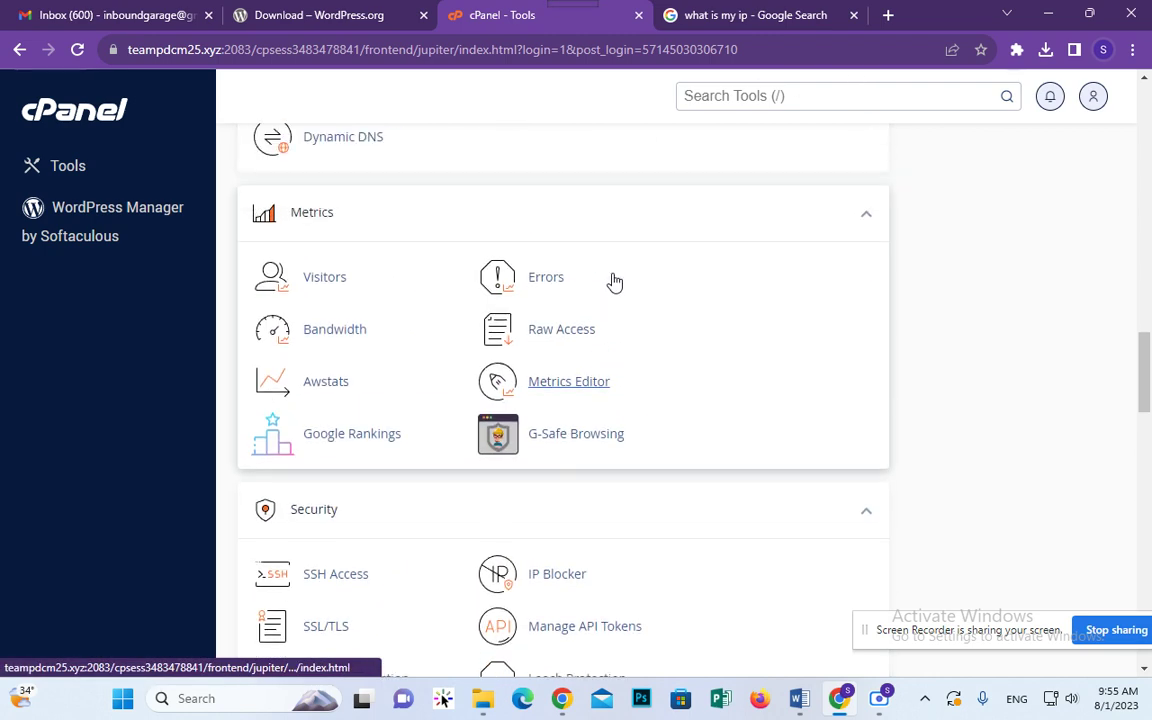
pyautogui.scroll(6, 614, 283)
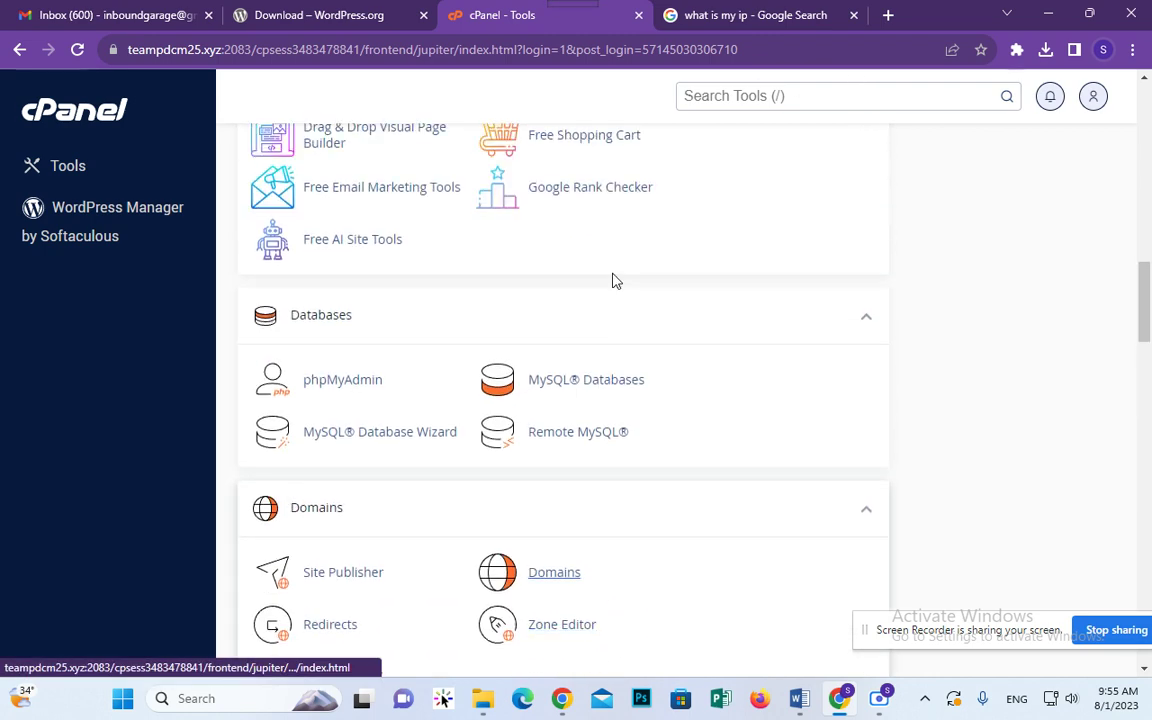
pyautogui.scroll(6, 615, 281)
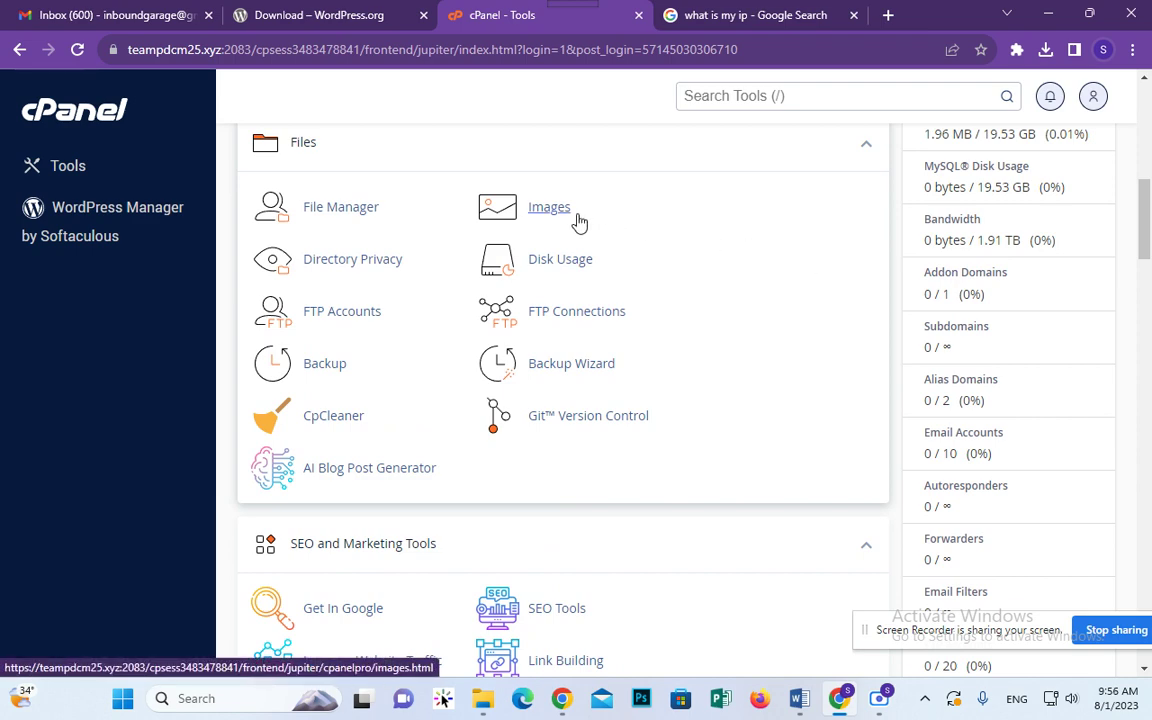
pyautogui.scroll(10, 577, 221)
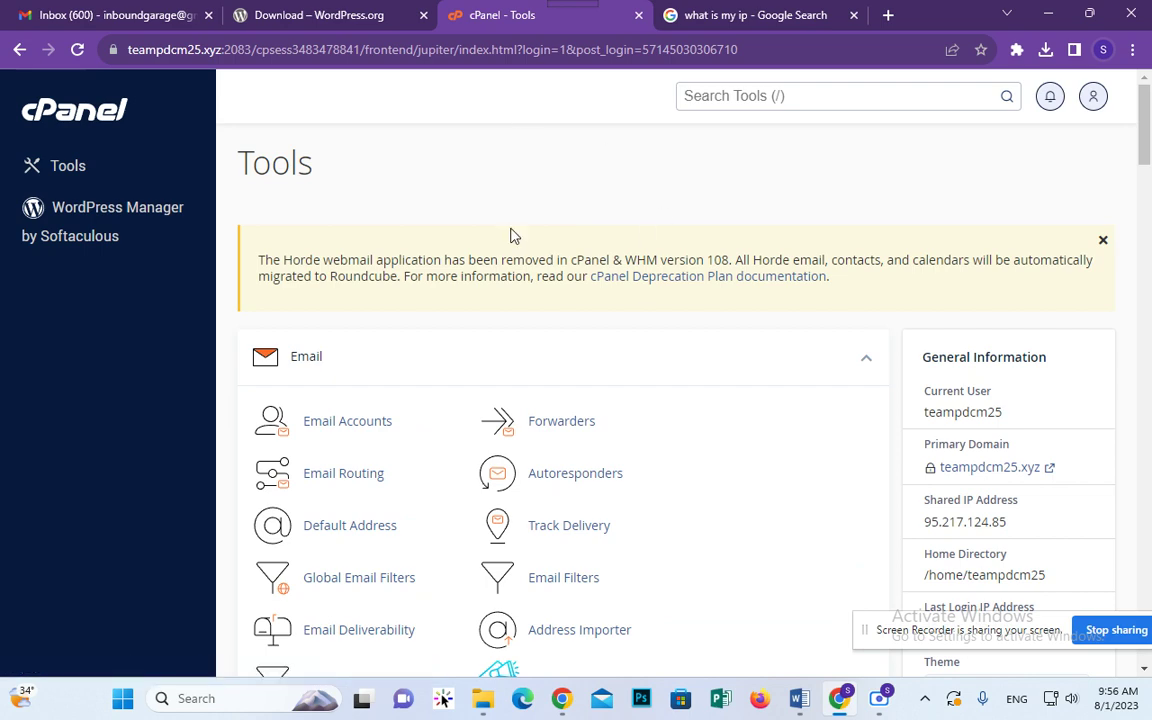
pyautogui.scroll(-3, 509, 231)
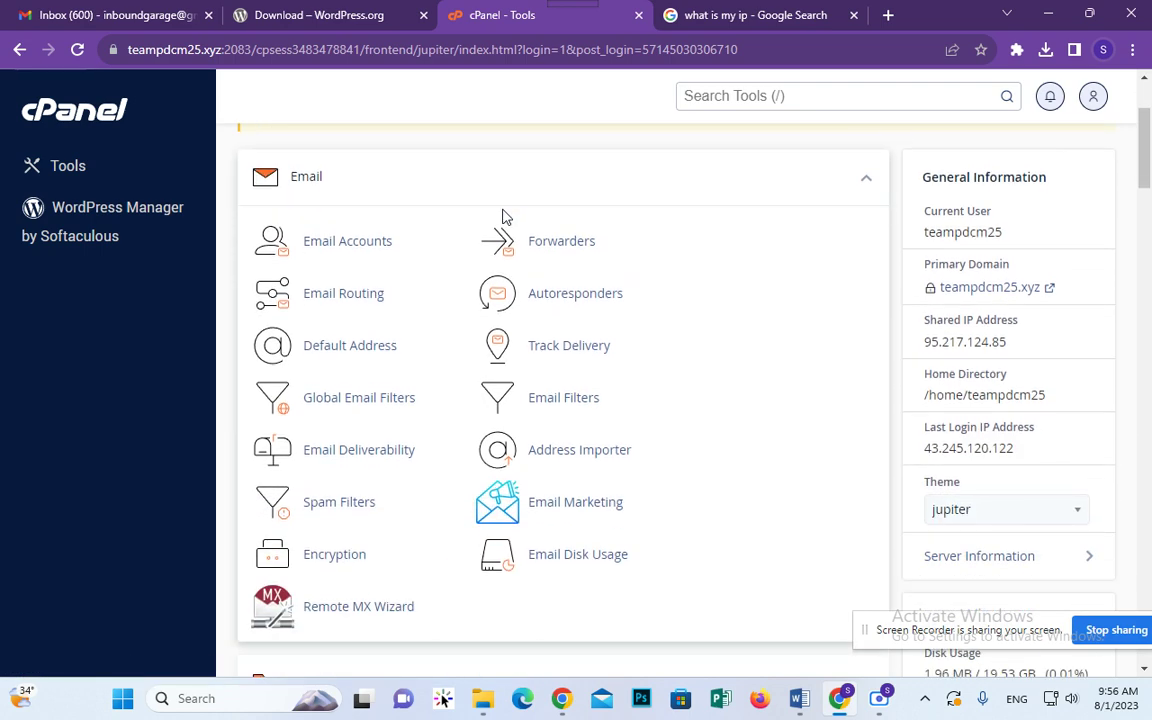
pyautogui.scroll(-8, 505, 217)
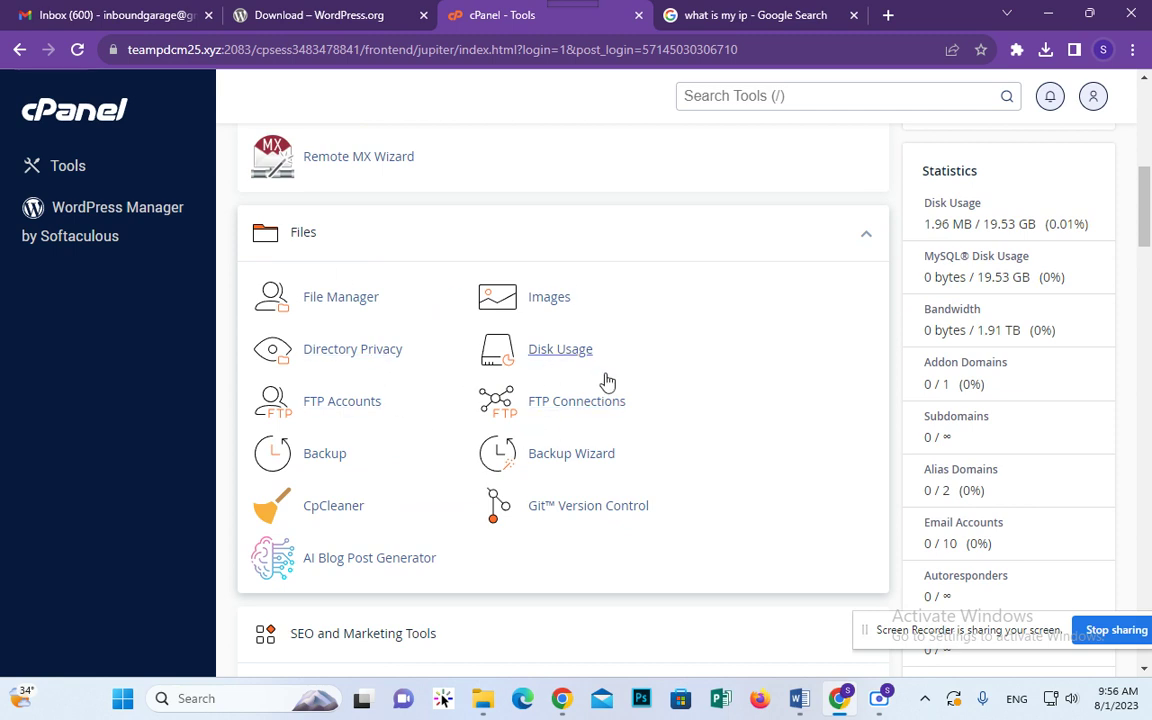
# - Open File Manager in a new browser tab and browse into the public_html folder
pyautogui.rightClick(328, 304)
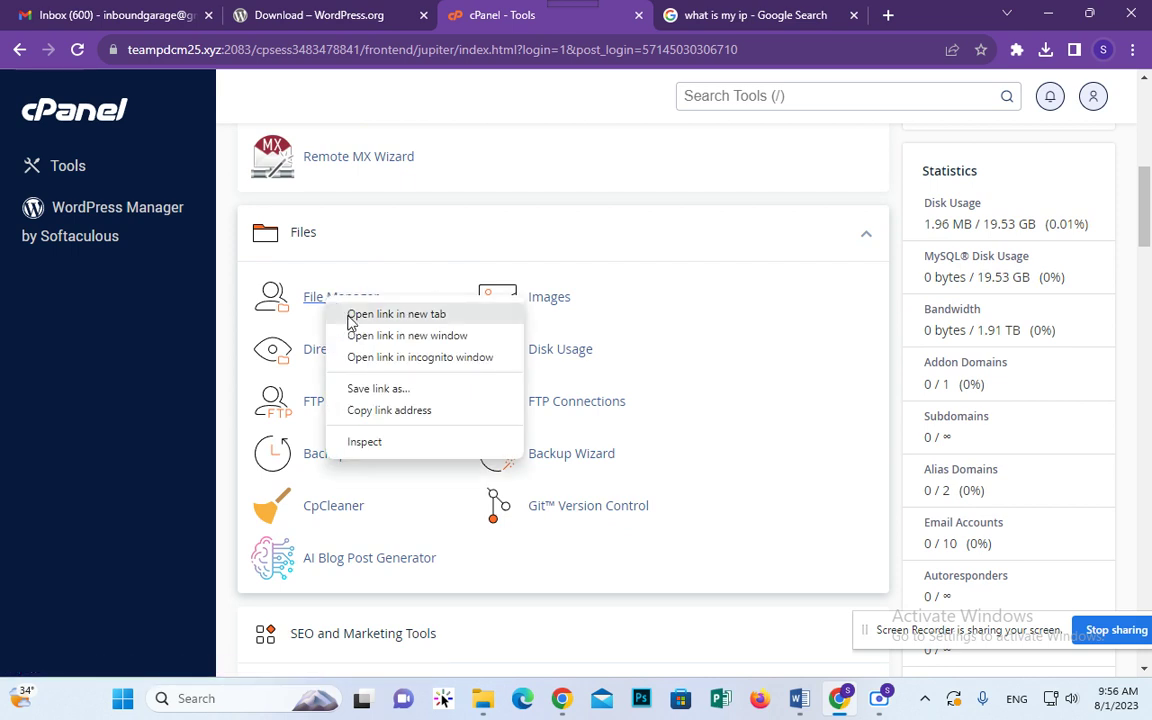
pyautogui.click(396, 314)
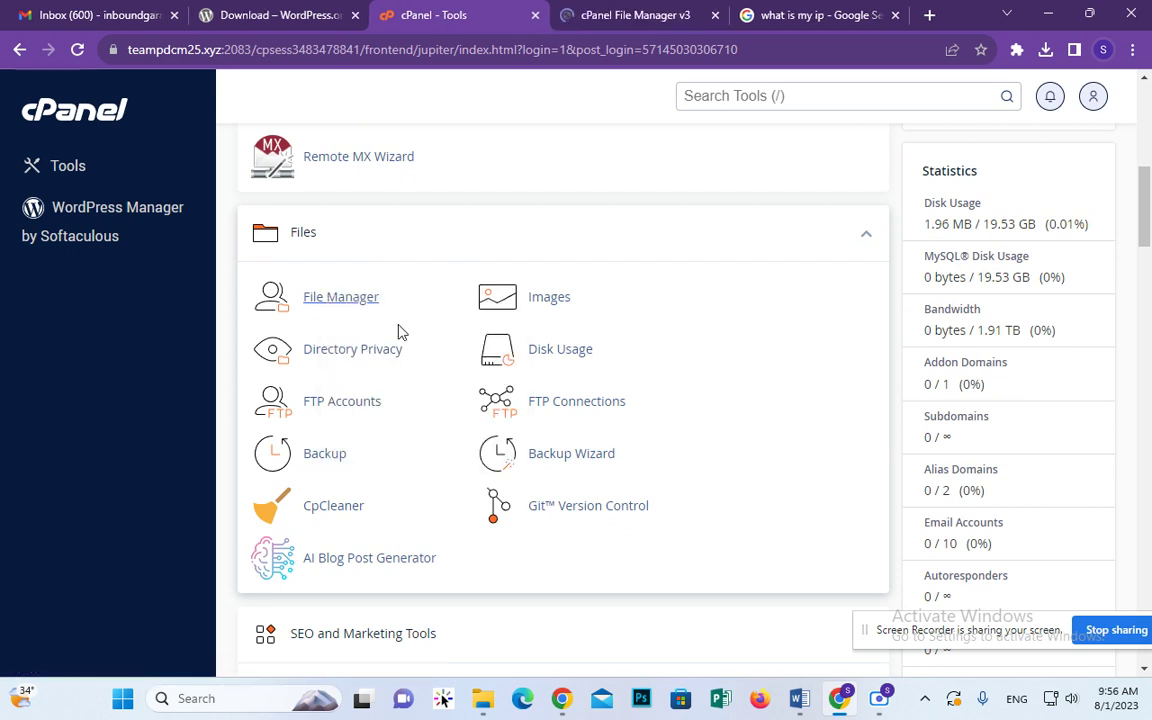
pyautogui.click(632, 18)
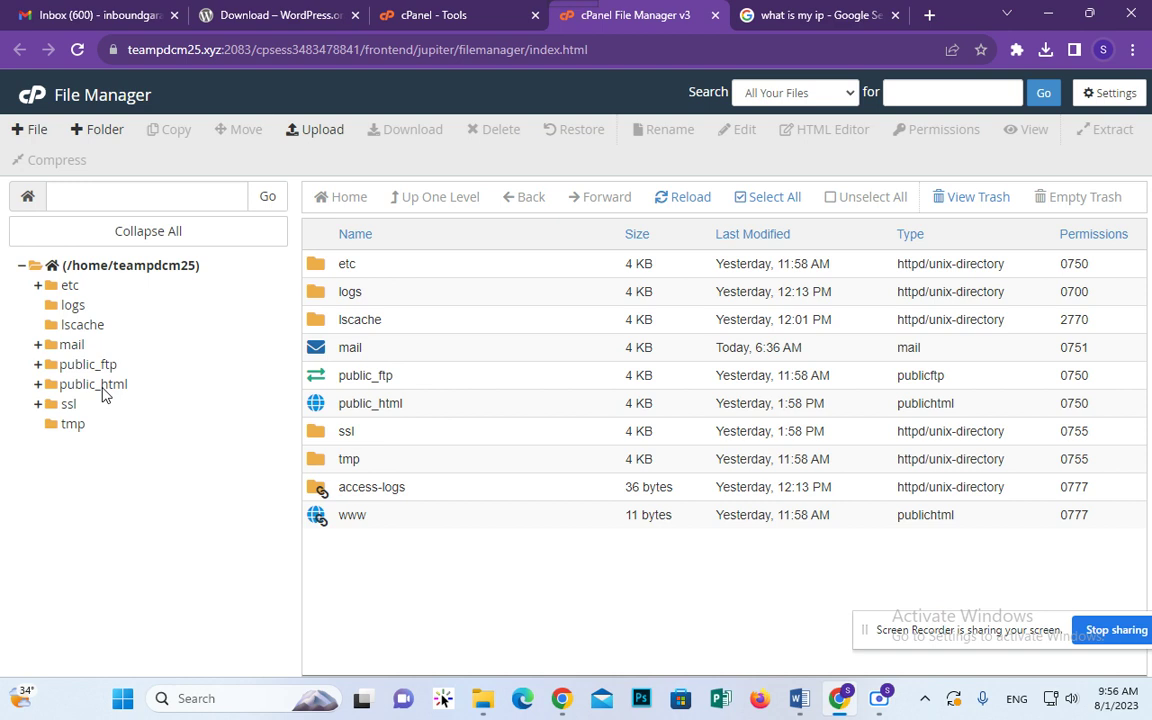
pyautogui.click(95, 384)
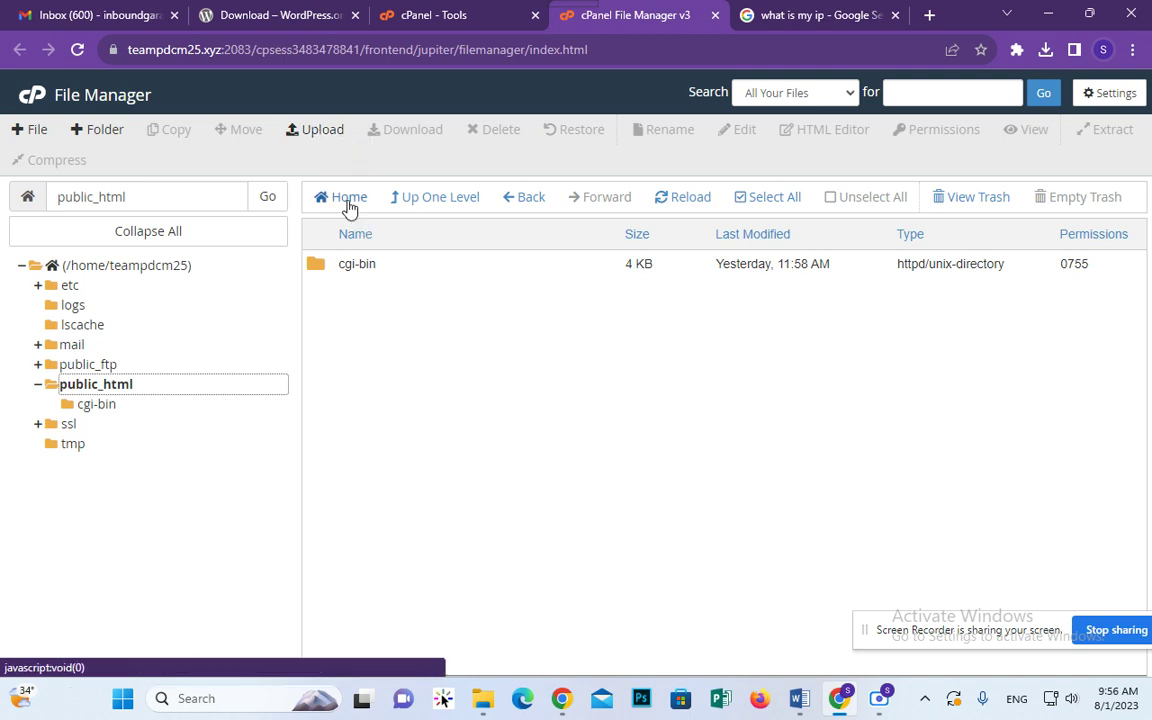
# - Upload WordPress CMS.zip (23.36 MB) from the Downloads folder into public_html until it reaches 100%
pyautogui.click(320, 140)
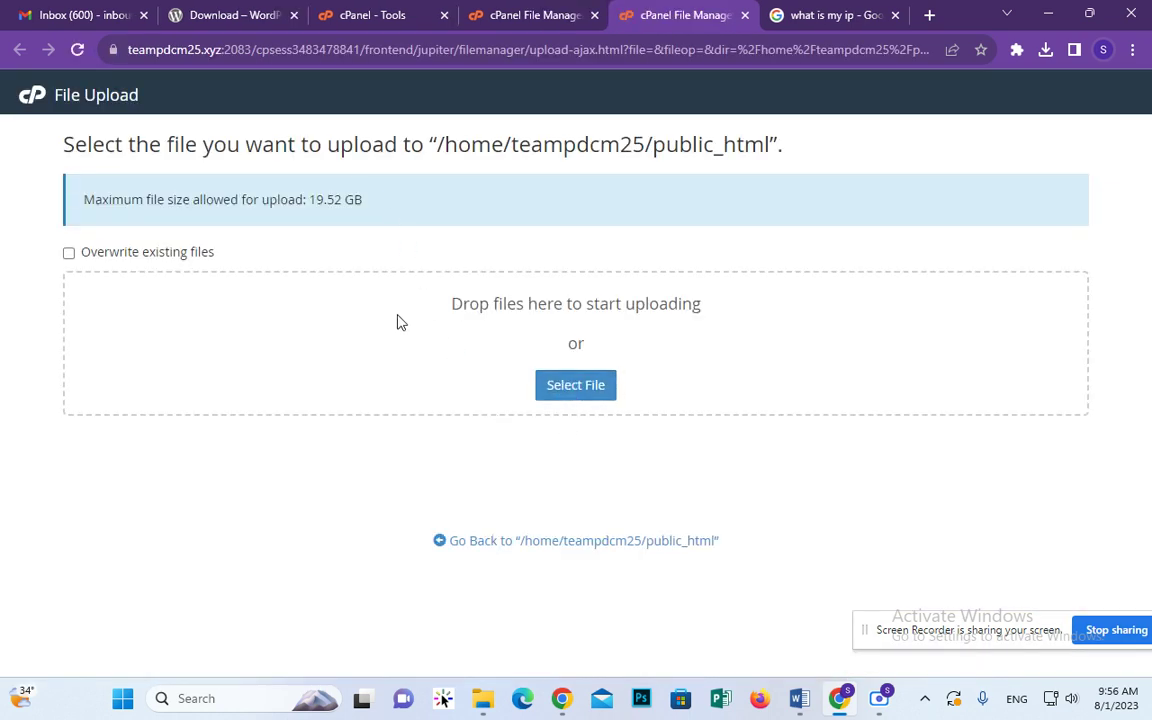
pyautogui.click(597, 393)
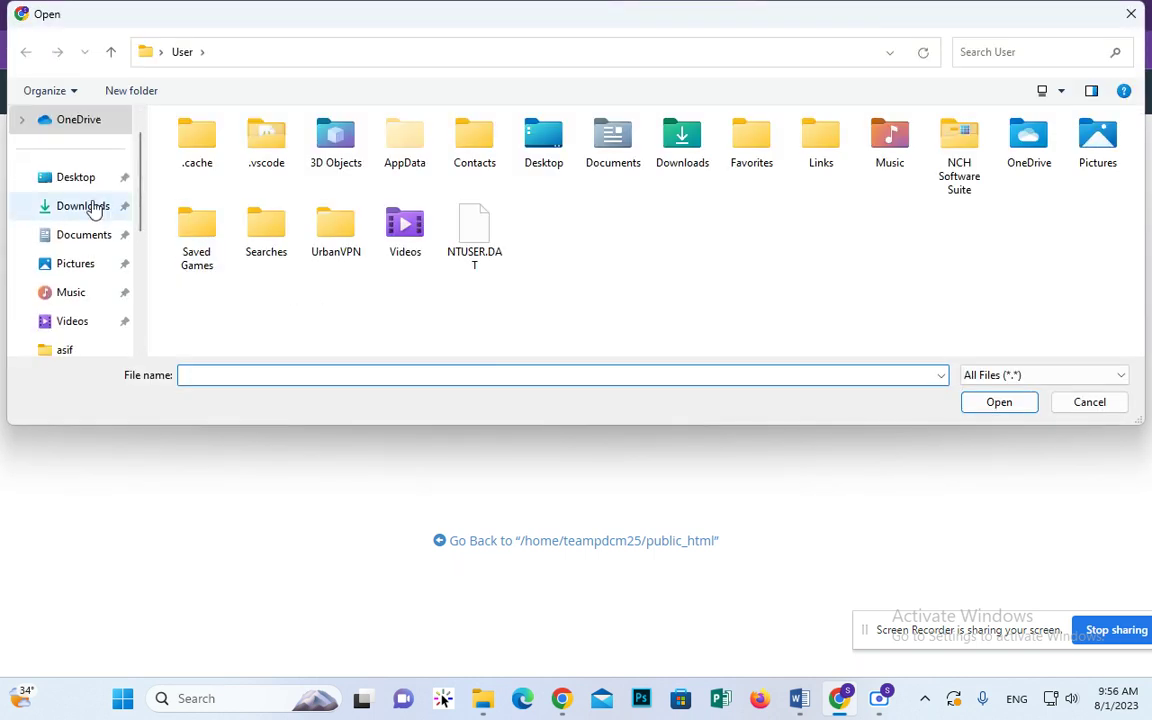
pyautogui.click(88, 206)
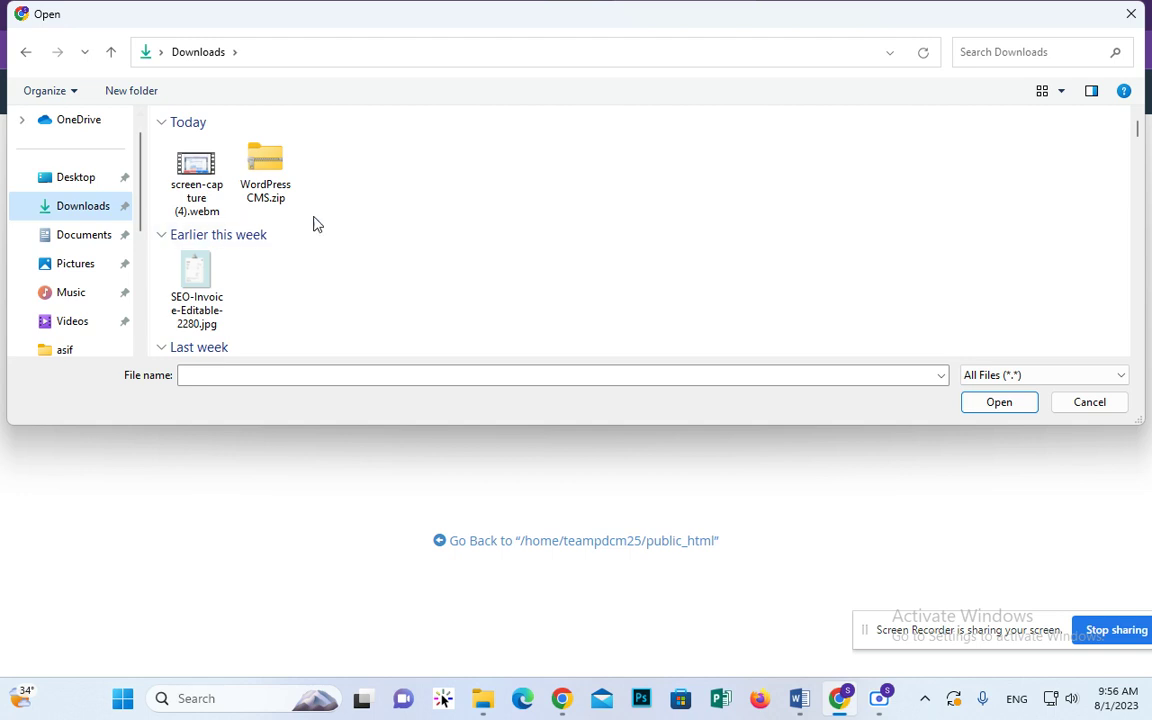
pyautogui.click(265, 175)
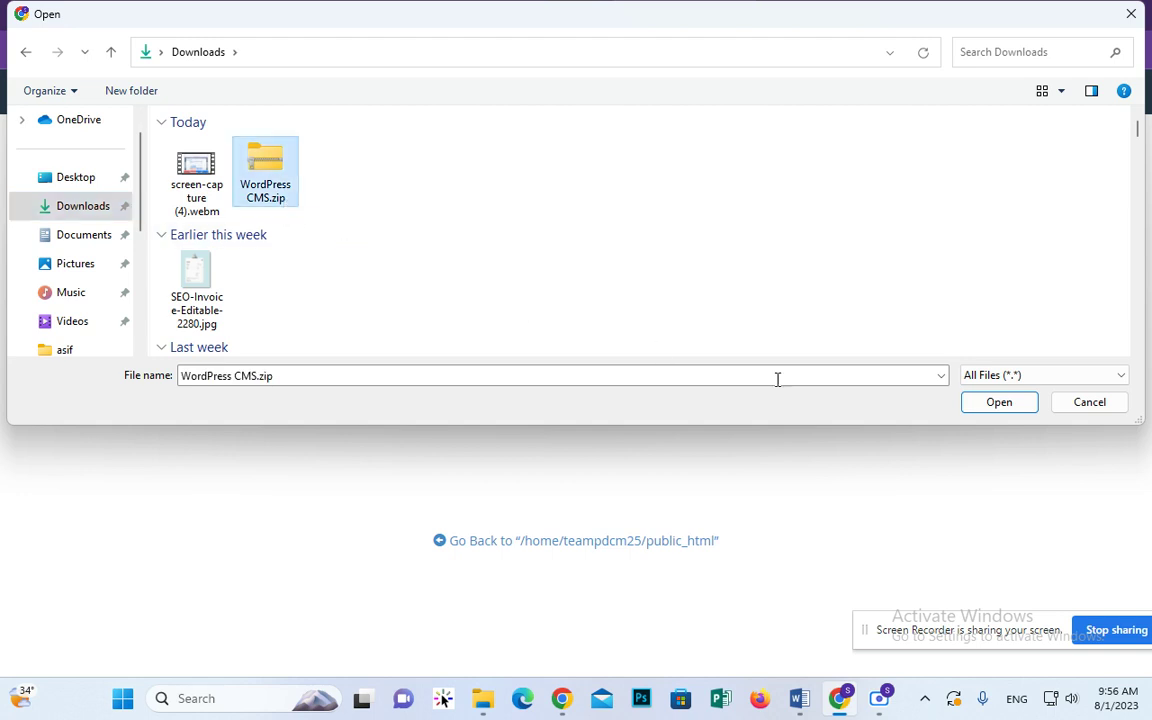
pyautogui.click(1000, 402)
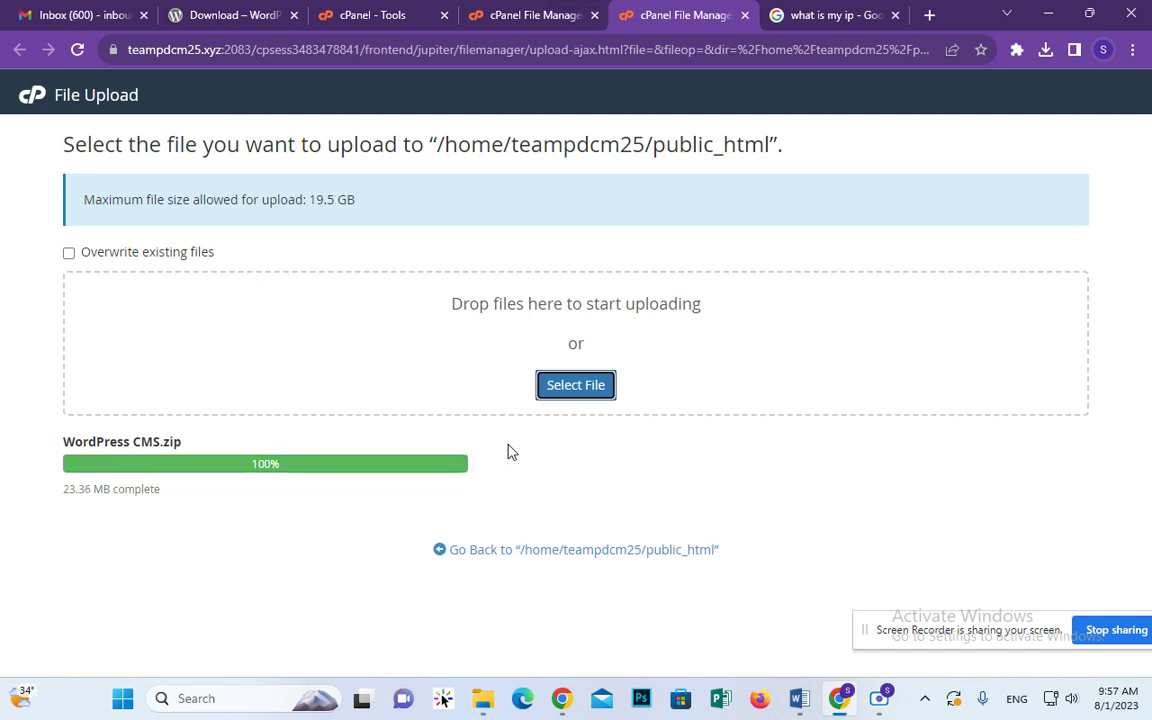
pyautogui.click(566, 12)
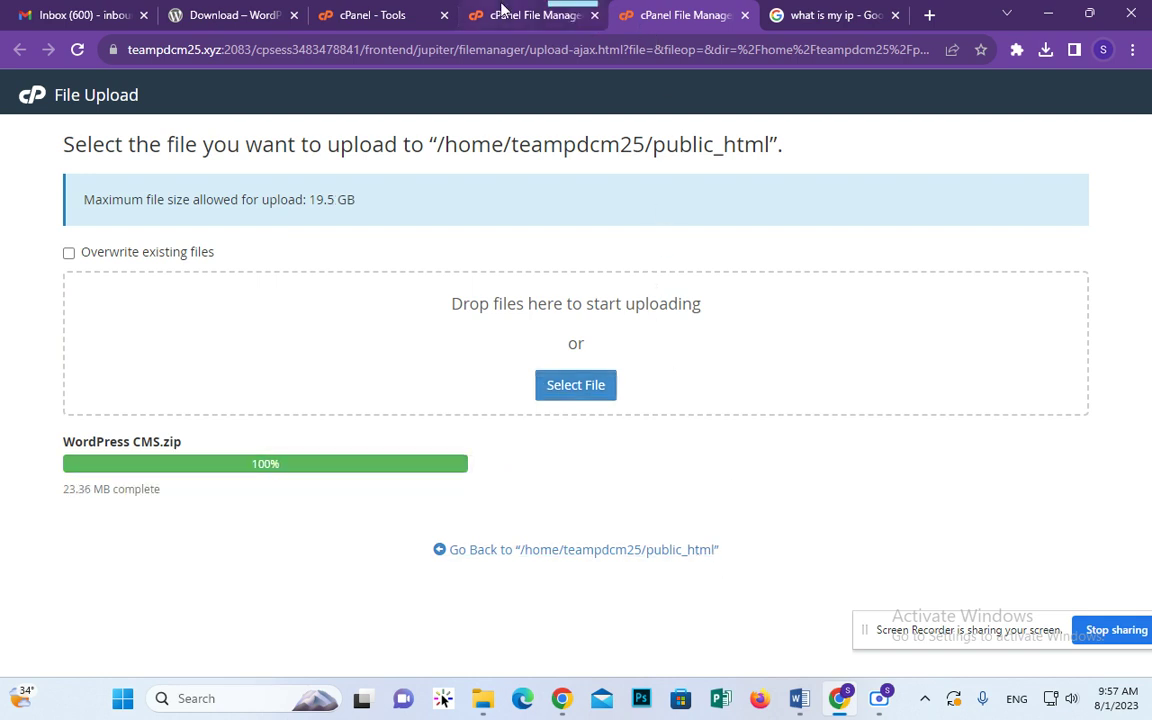
# - Reload public_html to list WordPress CMS.zip and choose Extract, targeting /public_html
pyautogui.click(691, 197)
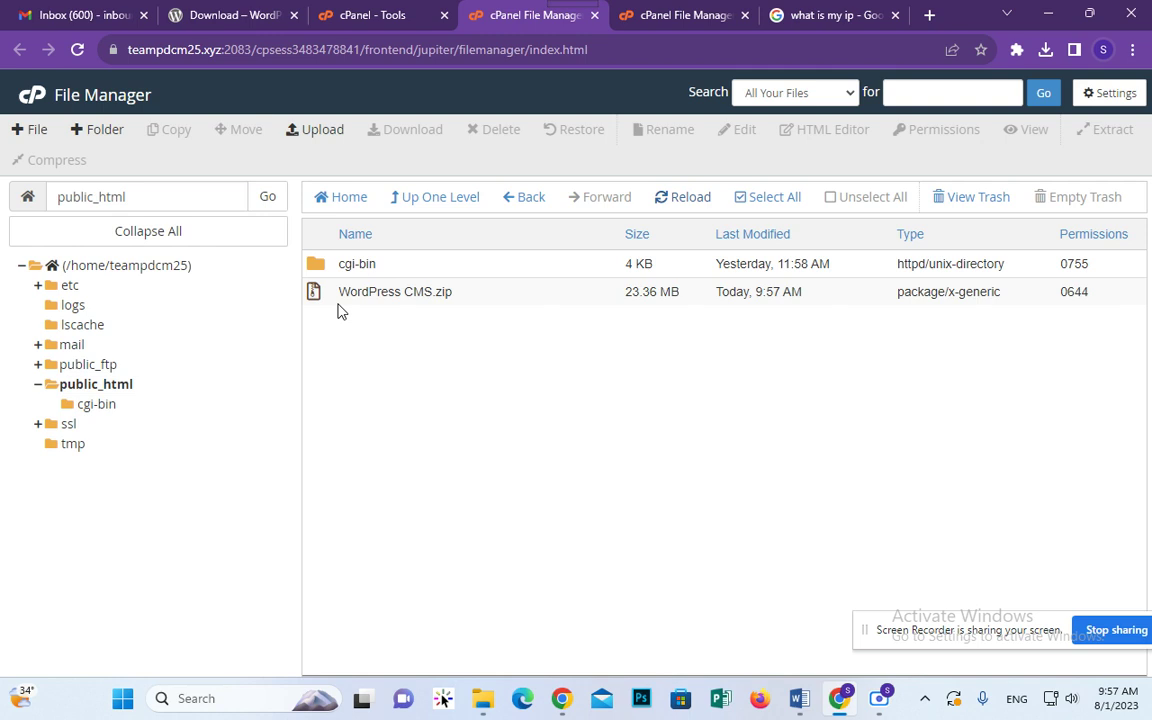
pyautogui.rightClick(334, 298)
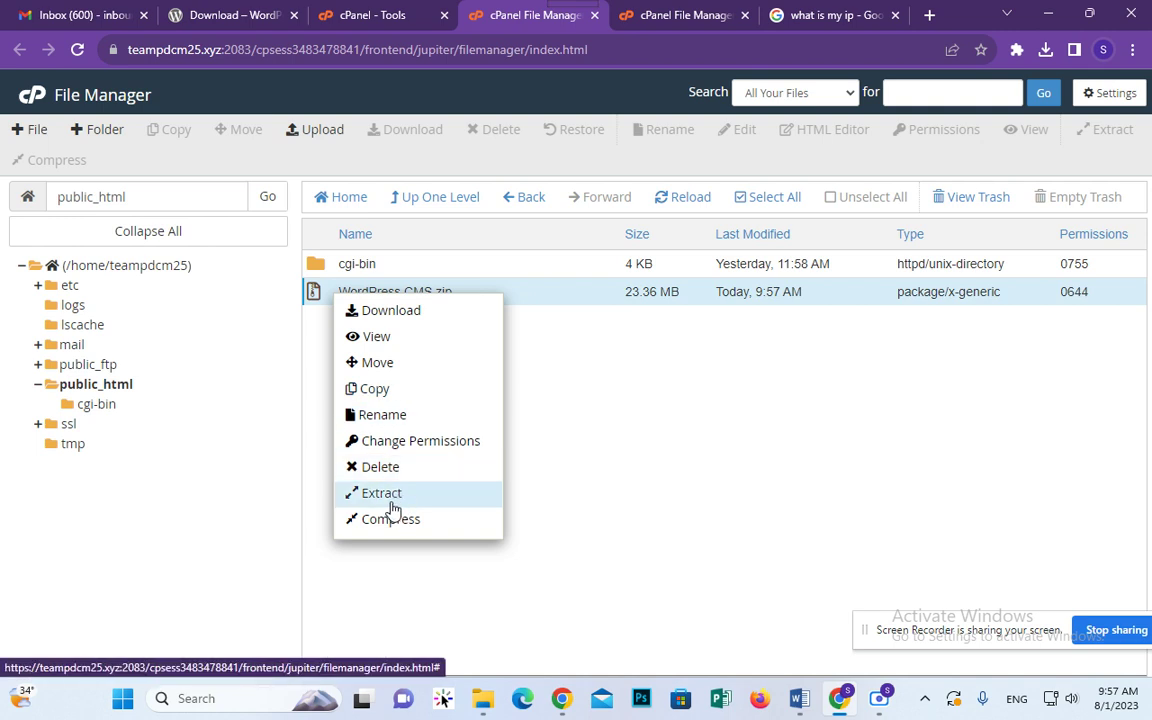
pyautogui.click(381, 493)
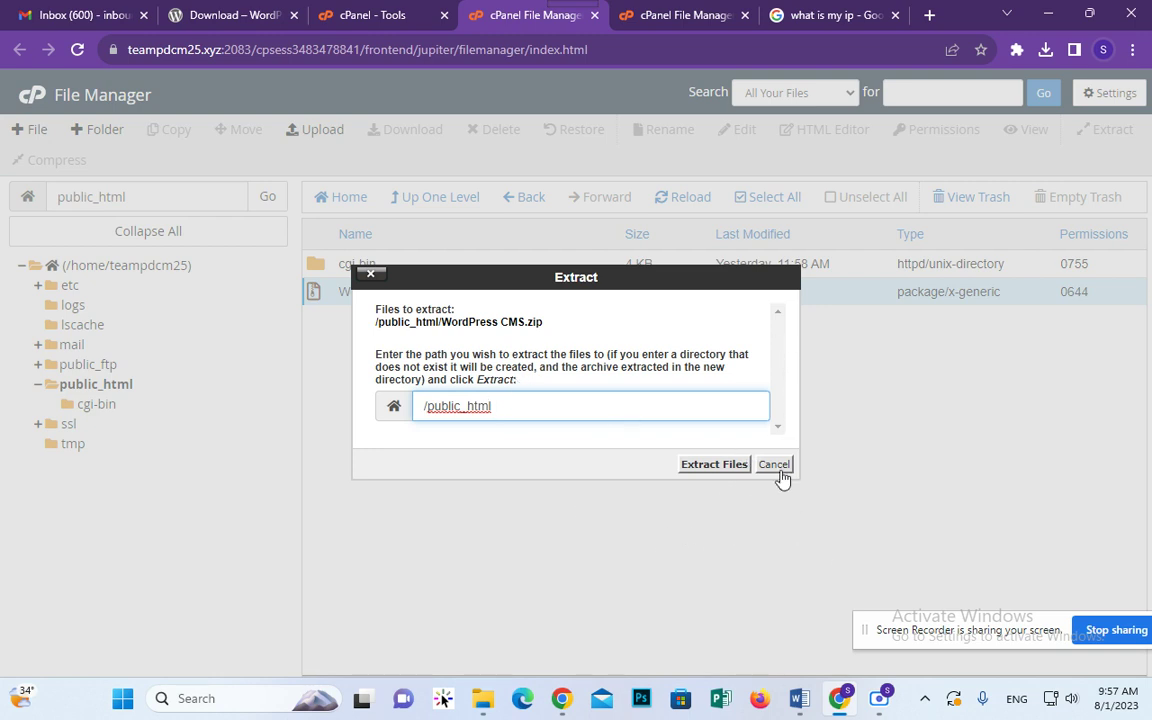
# - Extract WordPress CMS.zip into /public_html, dismiss the results log, and open the wordpress folder
pyautogui.click(711, 468)
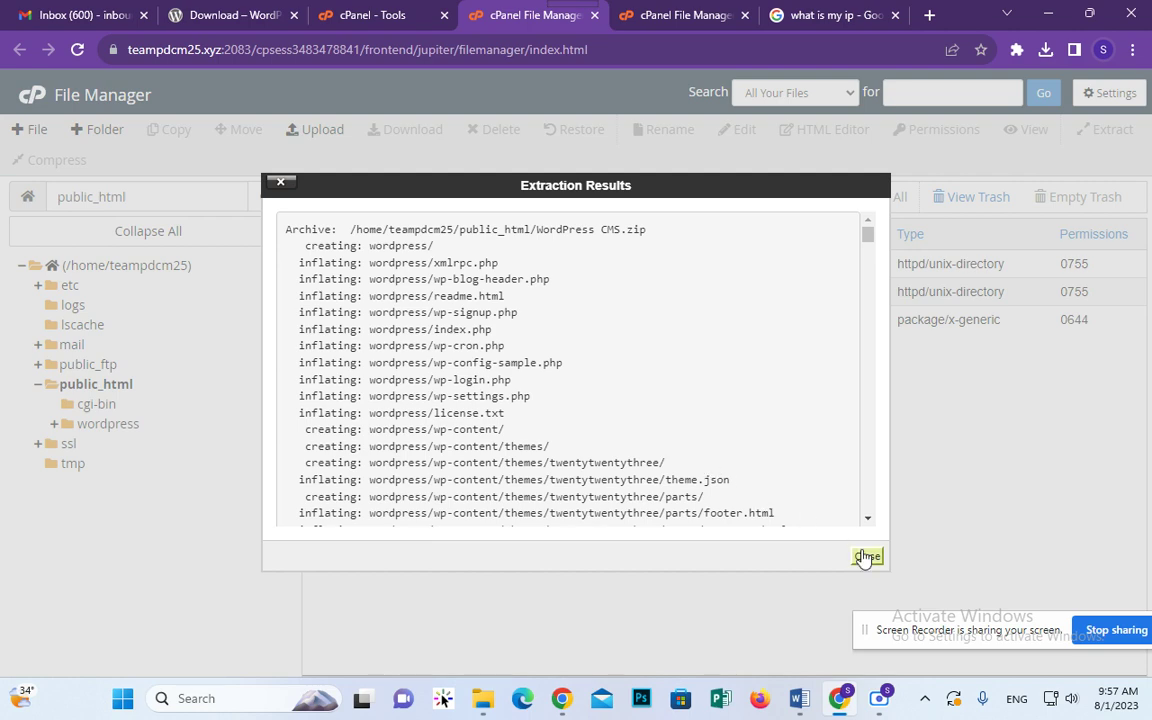
pyautogui.scroll(-10, 783, 406)
pyautogui.scroll(-15, 783, 406)
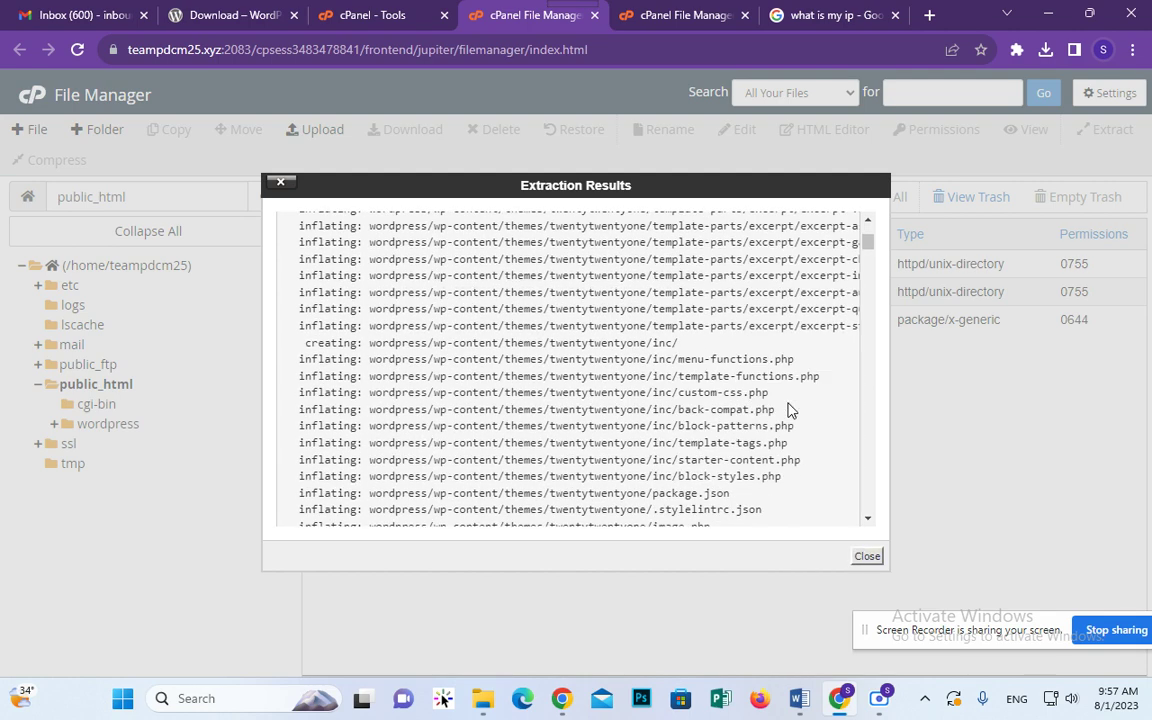
pyautogui.moveTo(867, 248); pyautogui.dragTo(897, 207)
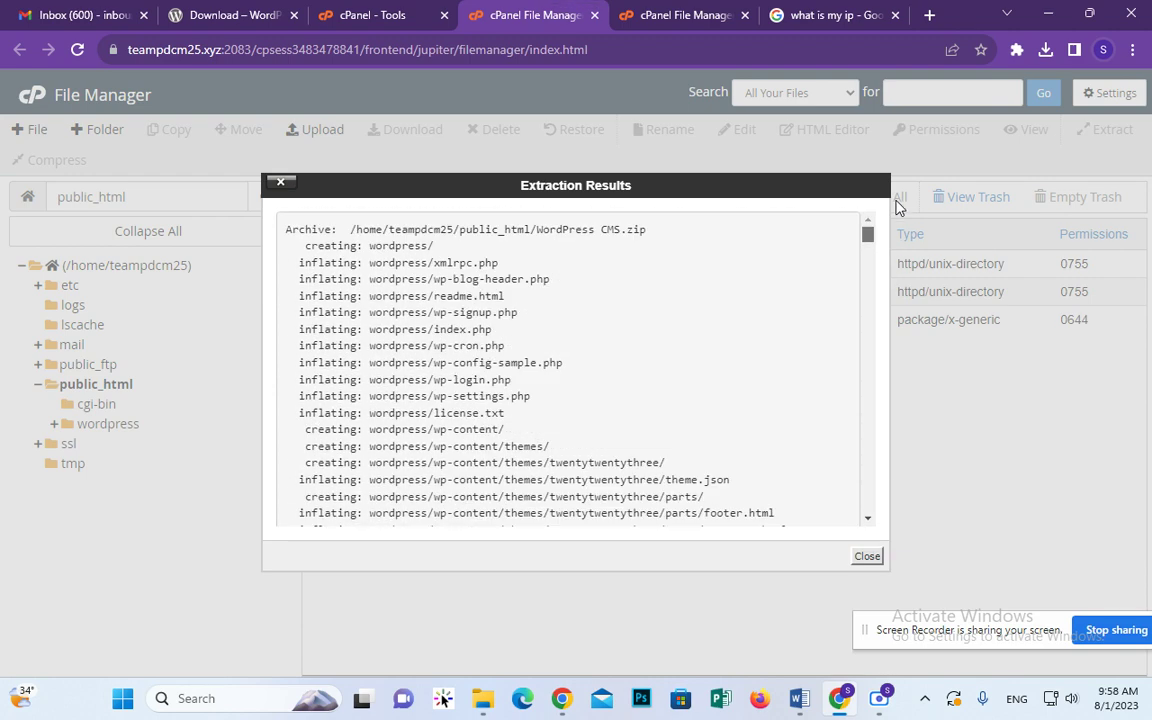
pyautogui.click(862, 557)
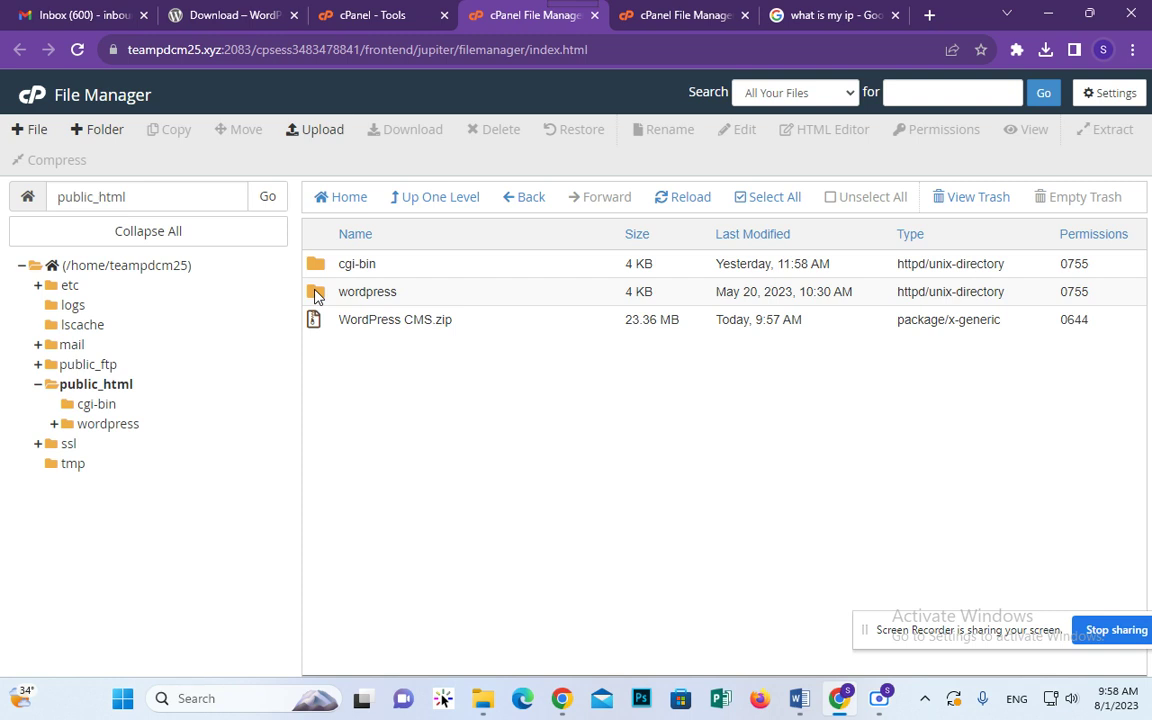
pyautogui.doubleClick(315, 294)
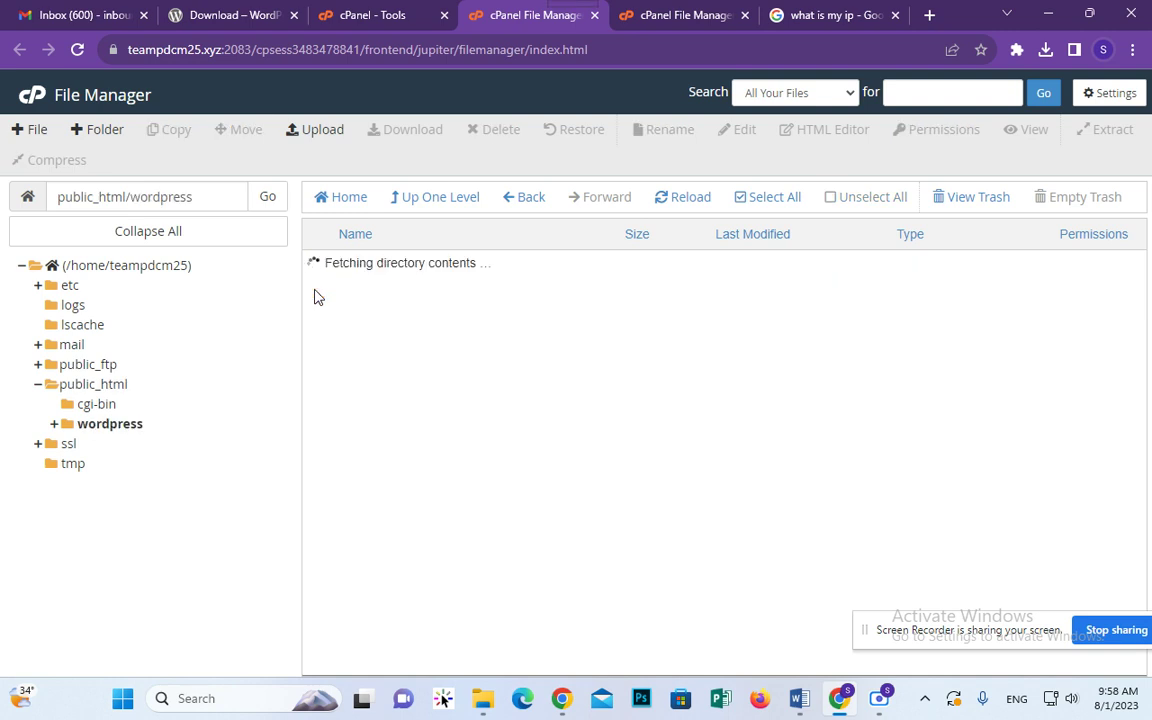
# - Select all files and folders inside public_html/wordpress and bring up the Move dialog
pyautogui.click(770, 197)
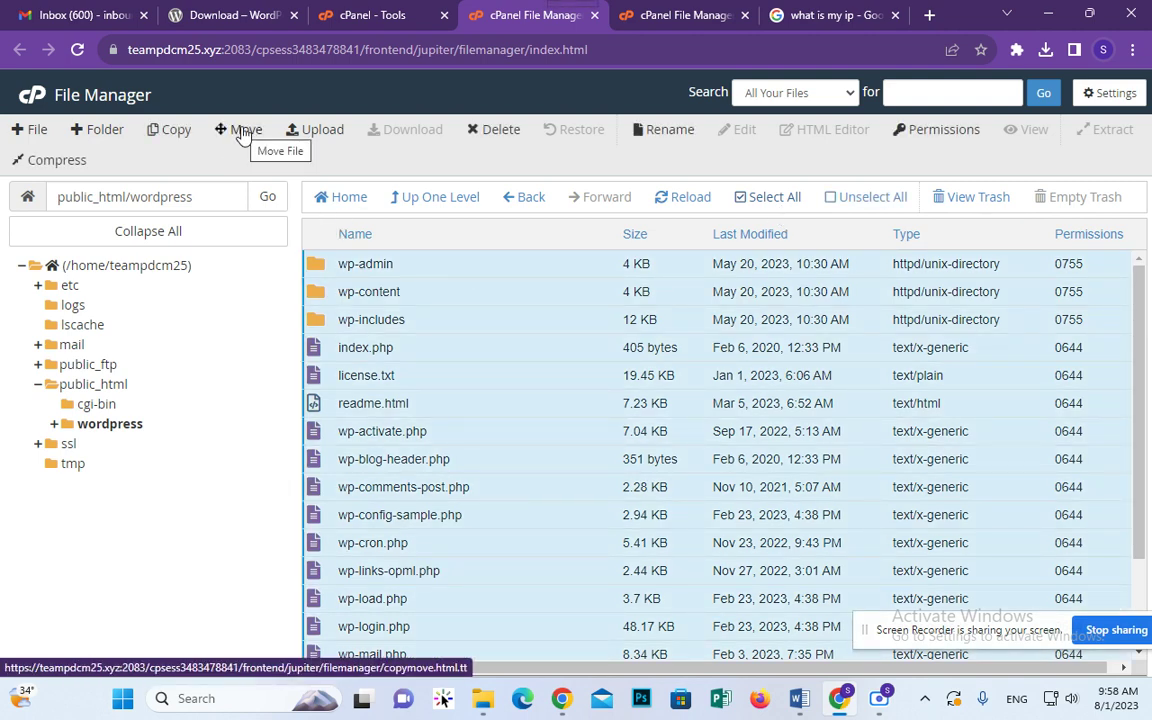
pyautogui.click(126, 384)
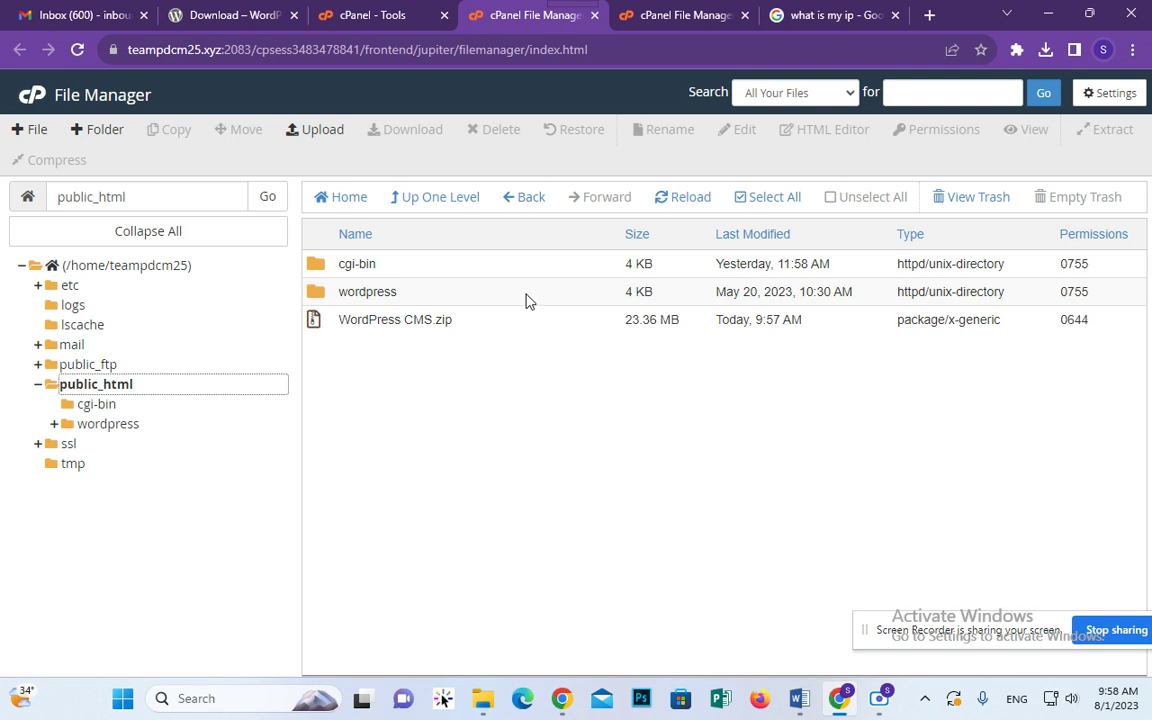
pyautogui.click(329, 295)
pyautogui.doubleClick(329, 295)
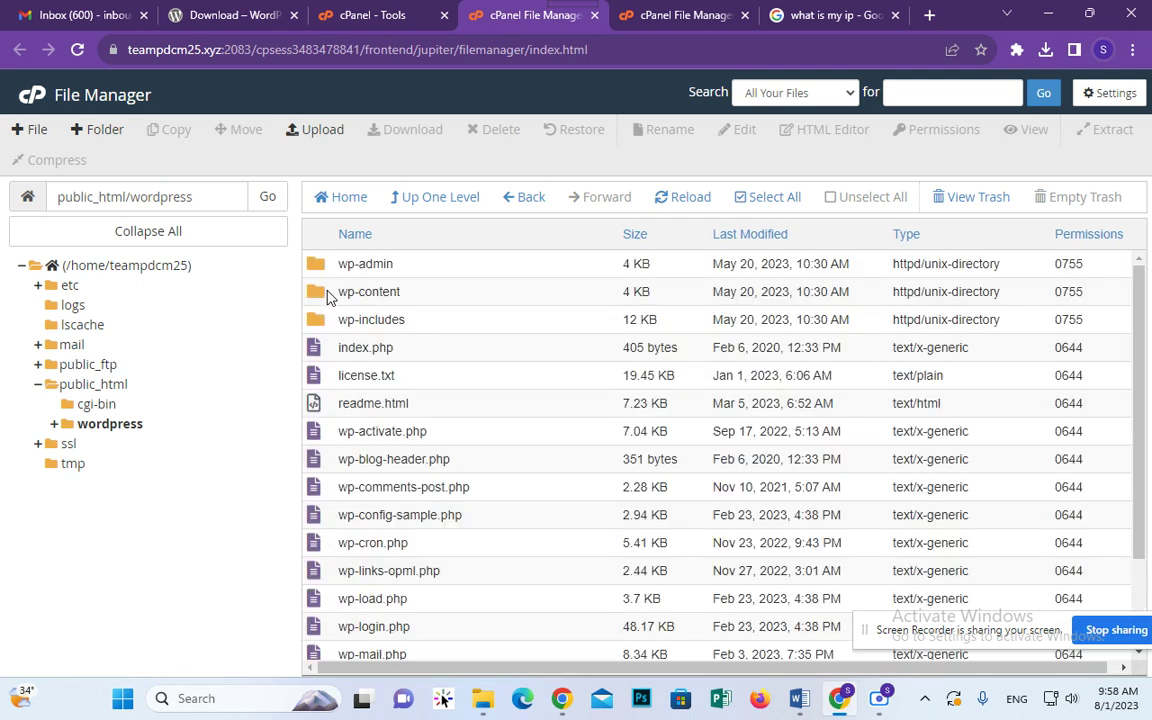
pyautogui.click(753, 197)
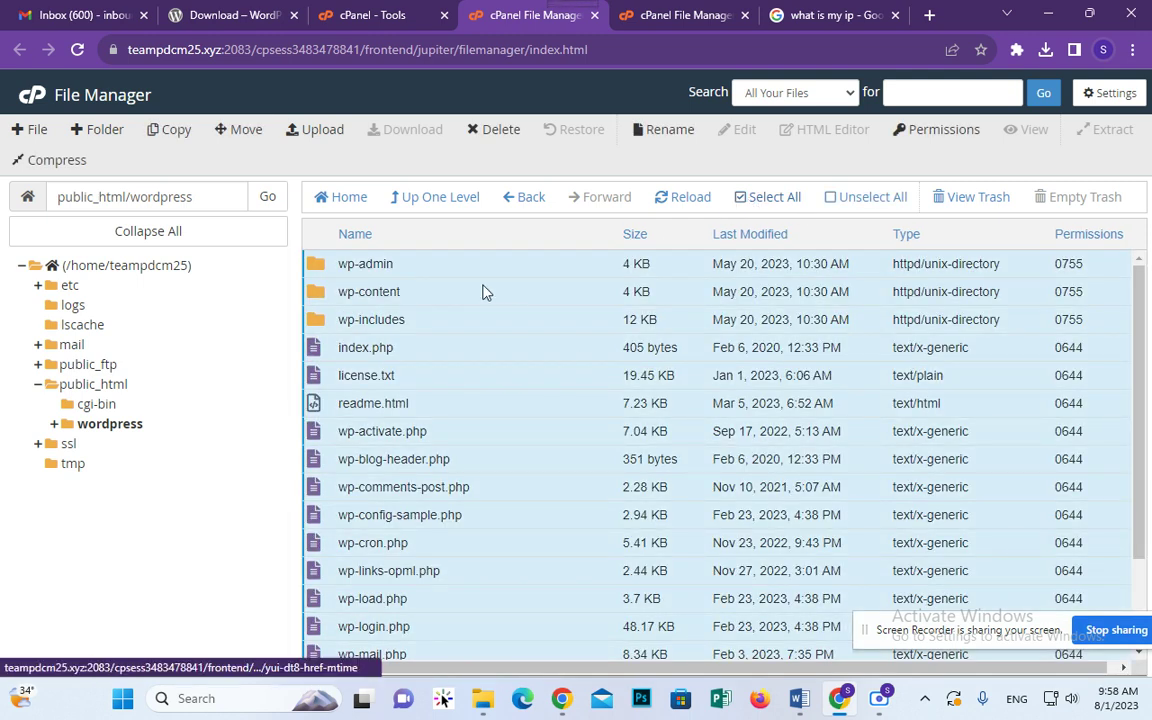
pyautogui.click(243, 131)
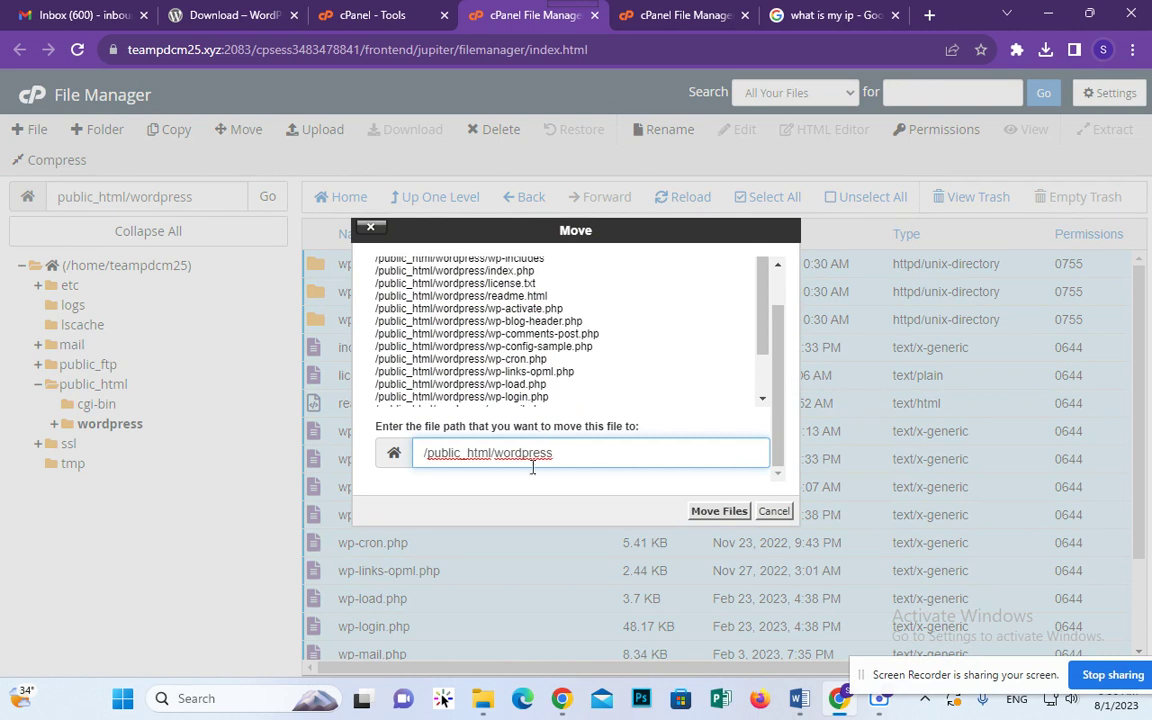
# - Change the Move destination path to /public_html/ and move all the WordPress files there
pyautogui.moveTo(424, 453); pyautogui.dragTo(490, 459)
pyautogui.moveTo(560, 455); pyautogui.dragTo(498, 456)
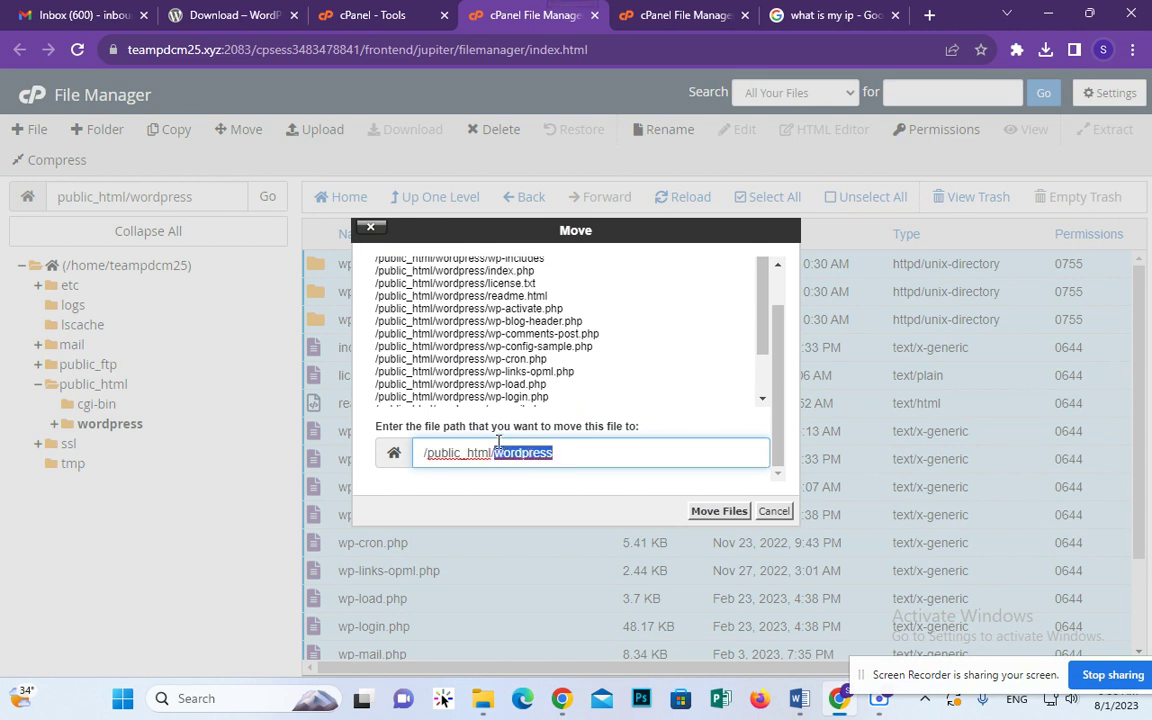
pyautogui.press('BackSpace')
pyautogui.moveTo(511, 459); pyautogui.dragTo(424, 455)
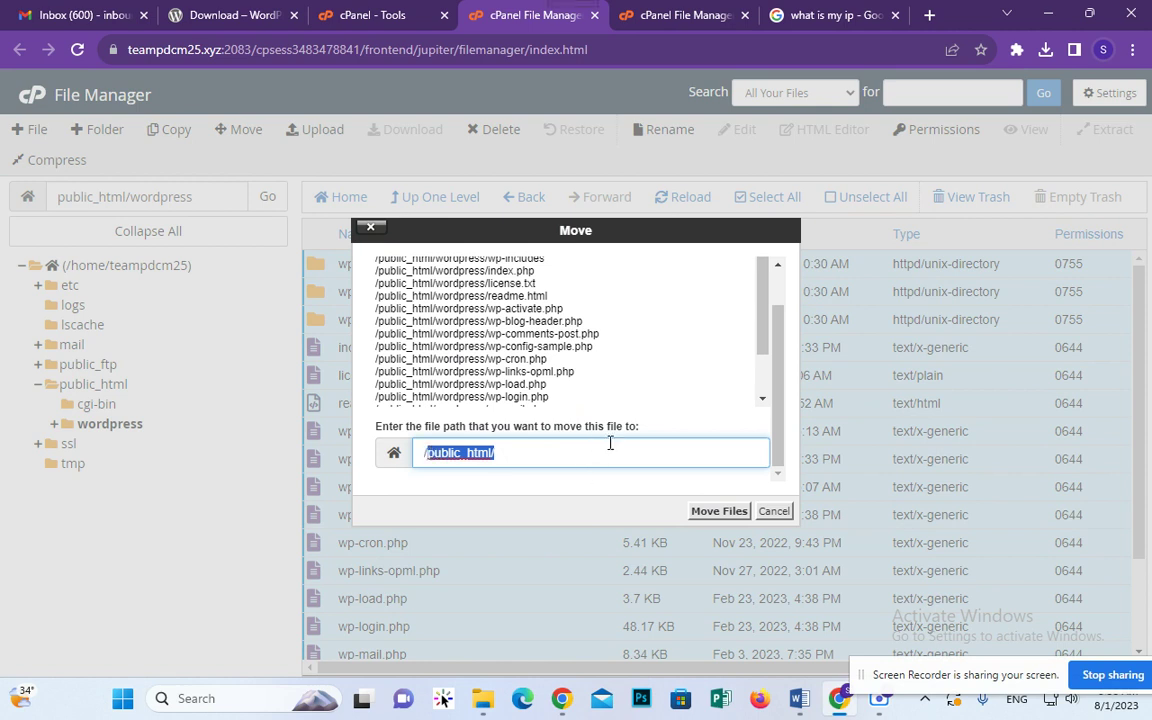
pyautogui.click(731, 516)
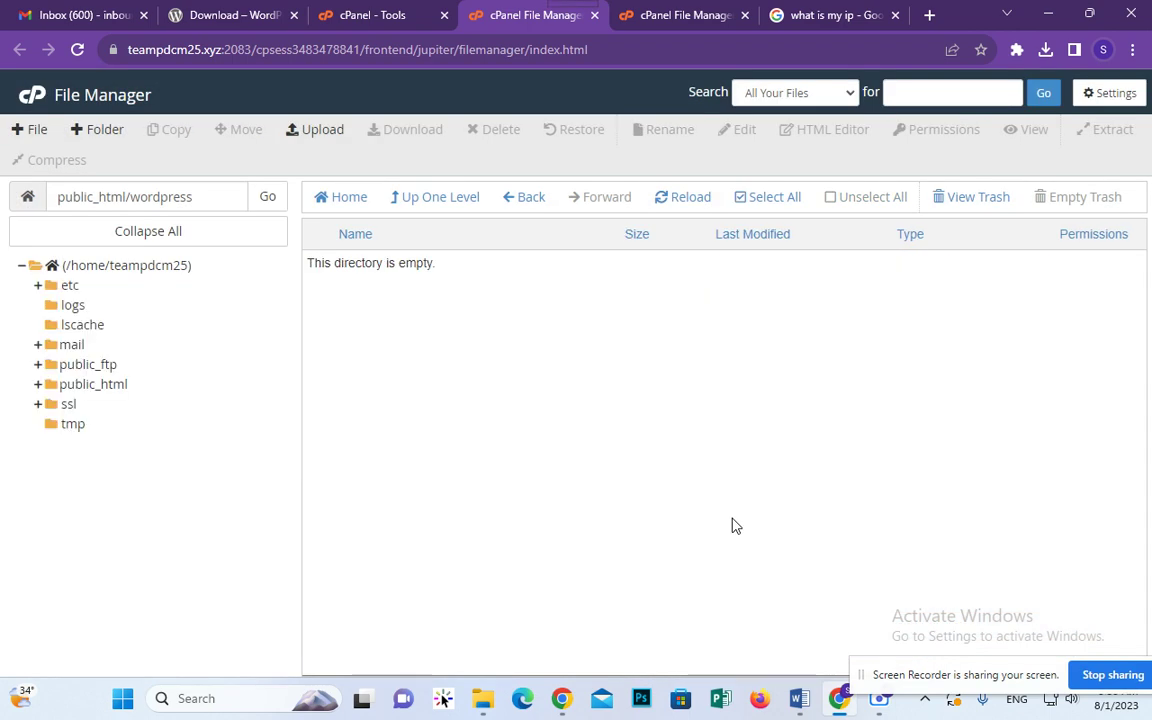
# - Check that public_html now holds wp-admin, wp-content, wp-includes and index.php
pyautogui.click(79, 390)
pyautogui.scroll(-3, 432, 342)
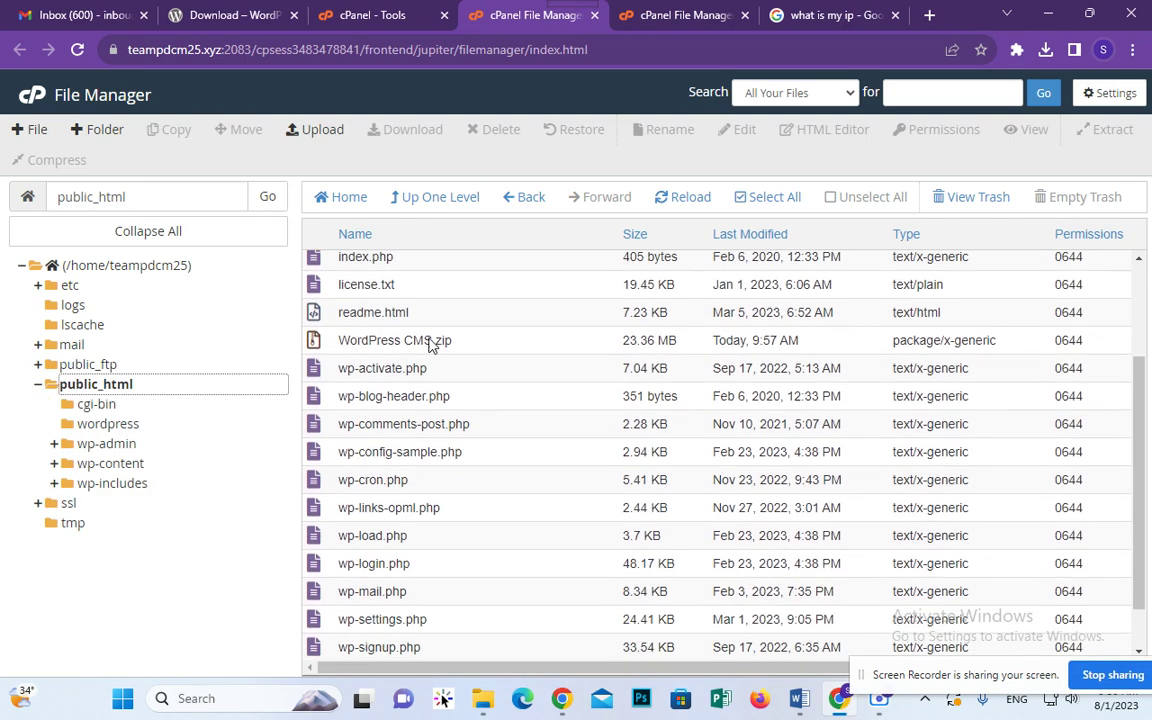
pyautogui.scroll(1, 430, 338)
pyautogui.scroll(2, 430, 338)
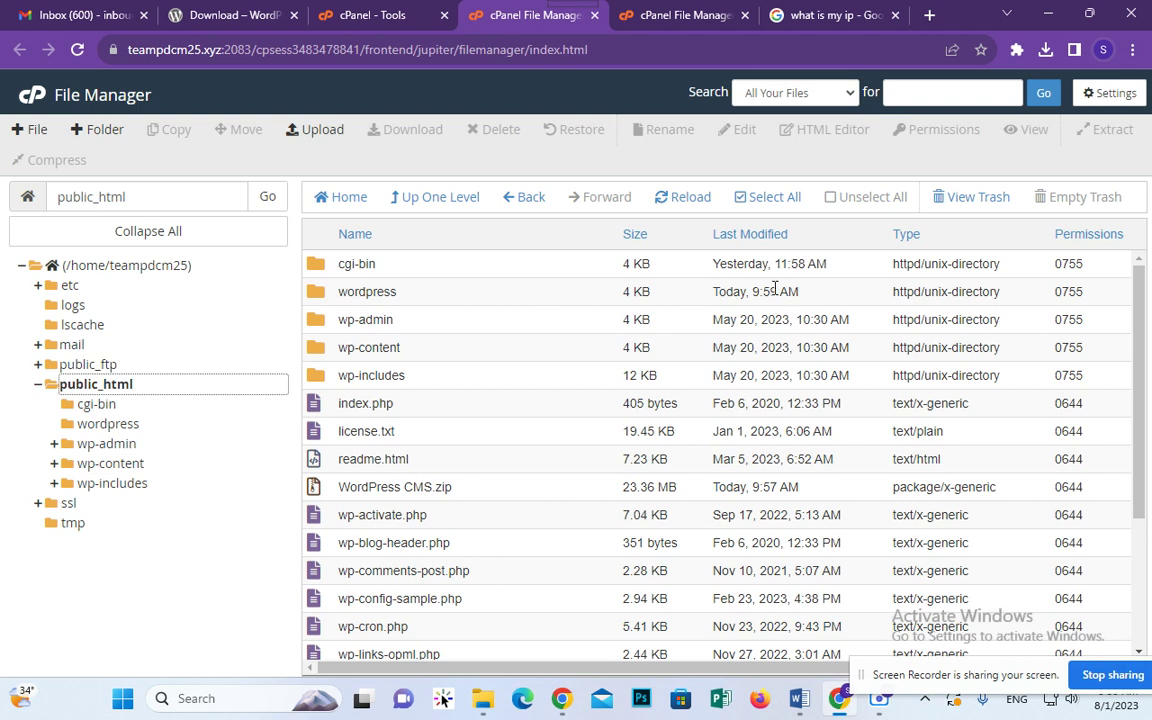
# - From the Tools page's Databases section, open MySQL Database Wizard in a new tab and switch to it
pyautogui.click(360, 15)
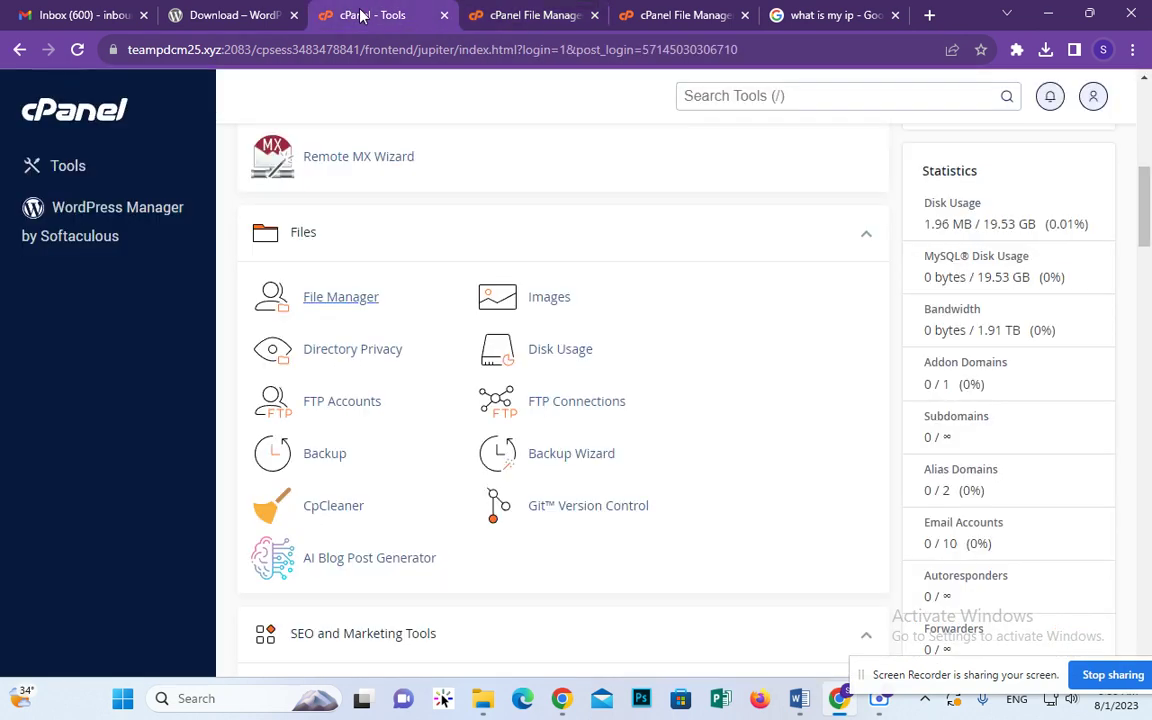
pyautogui.scroll(-3, 506, 186)
pyautogui.scroll(3, 506, 186)
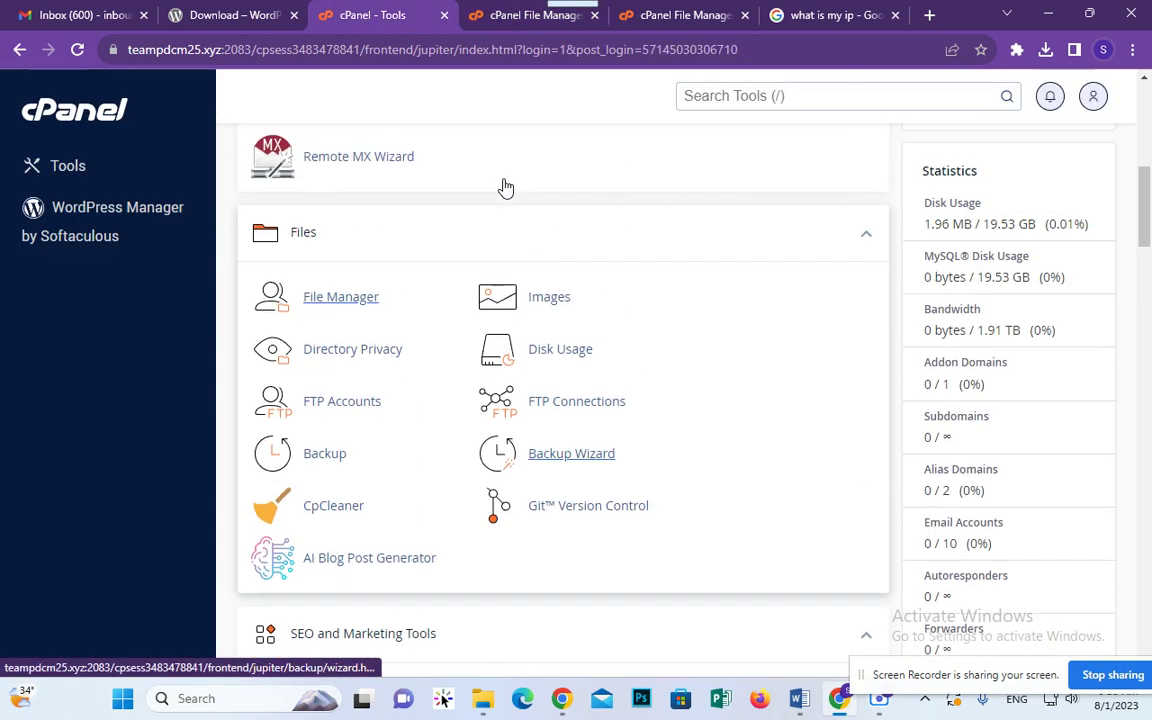
pyautogui.scroll(-7, 506, 186)
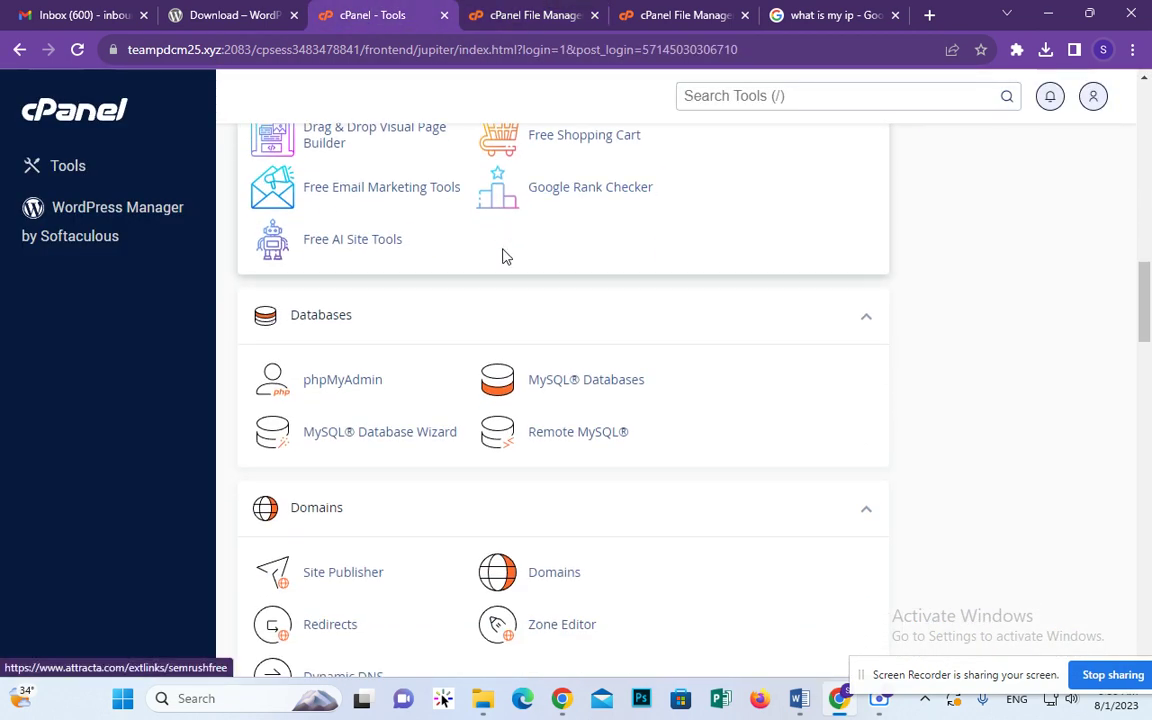
pyautogui.scroll(-1, 502, 257)
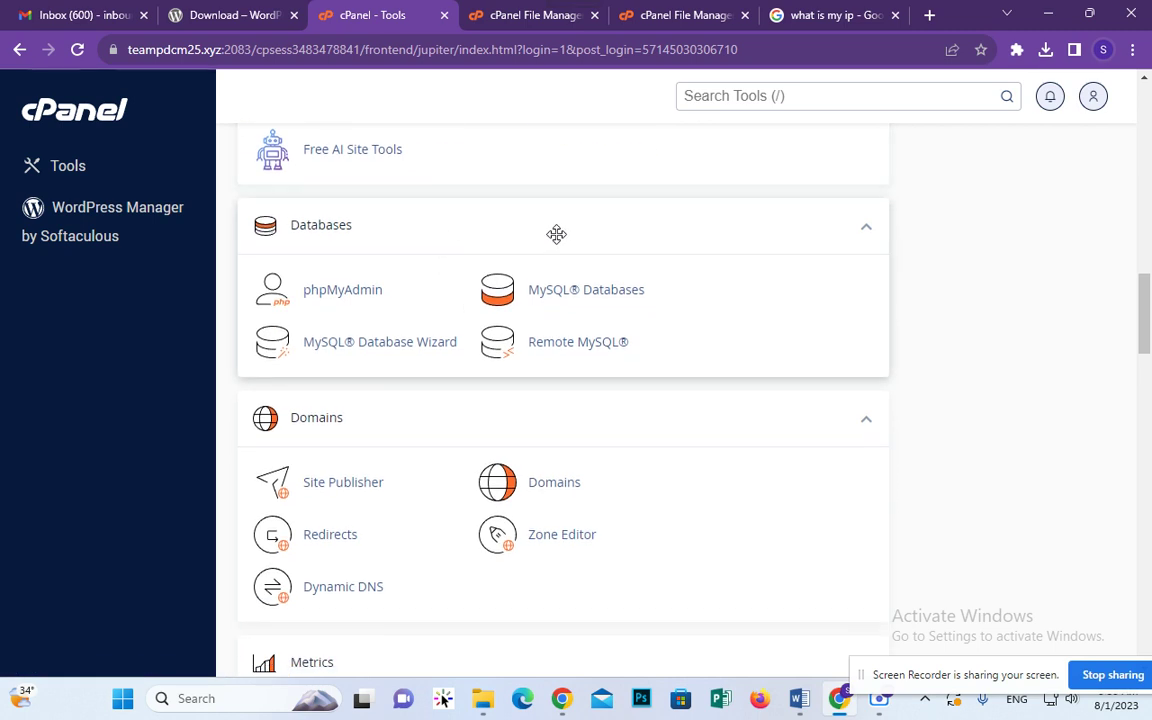
pyautogui.scroll(-1, 427, 345)
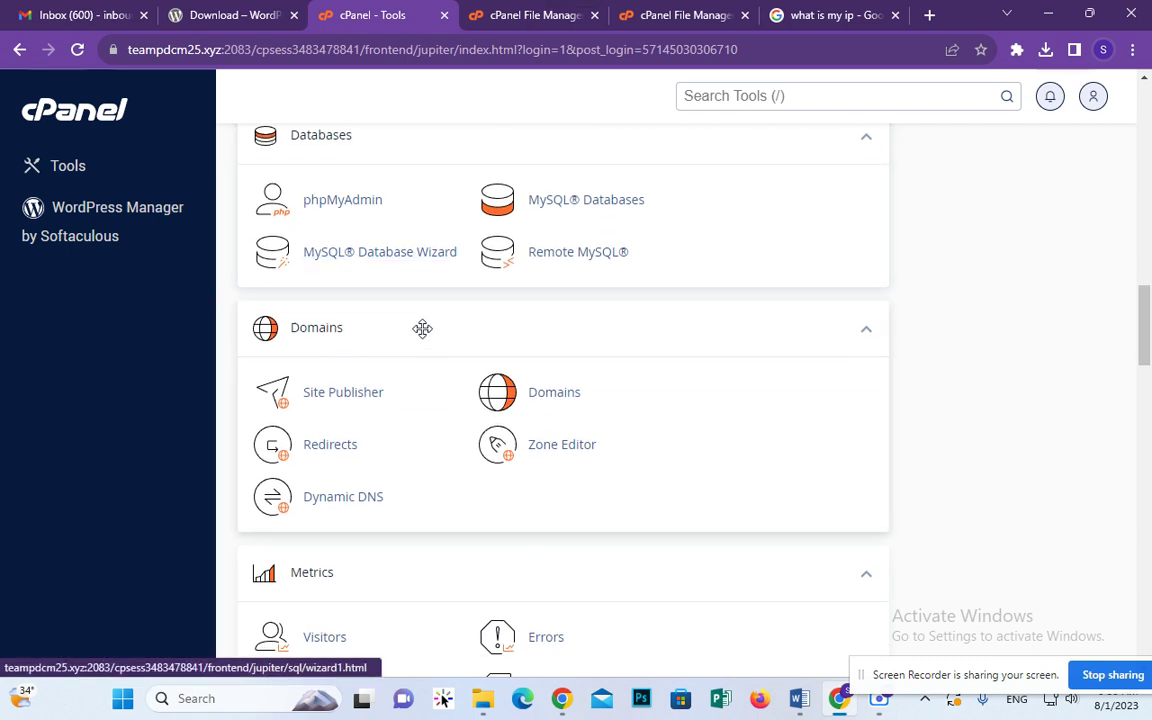
pyautogui.scroll(1, 419, 327)
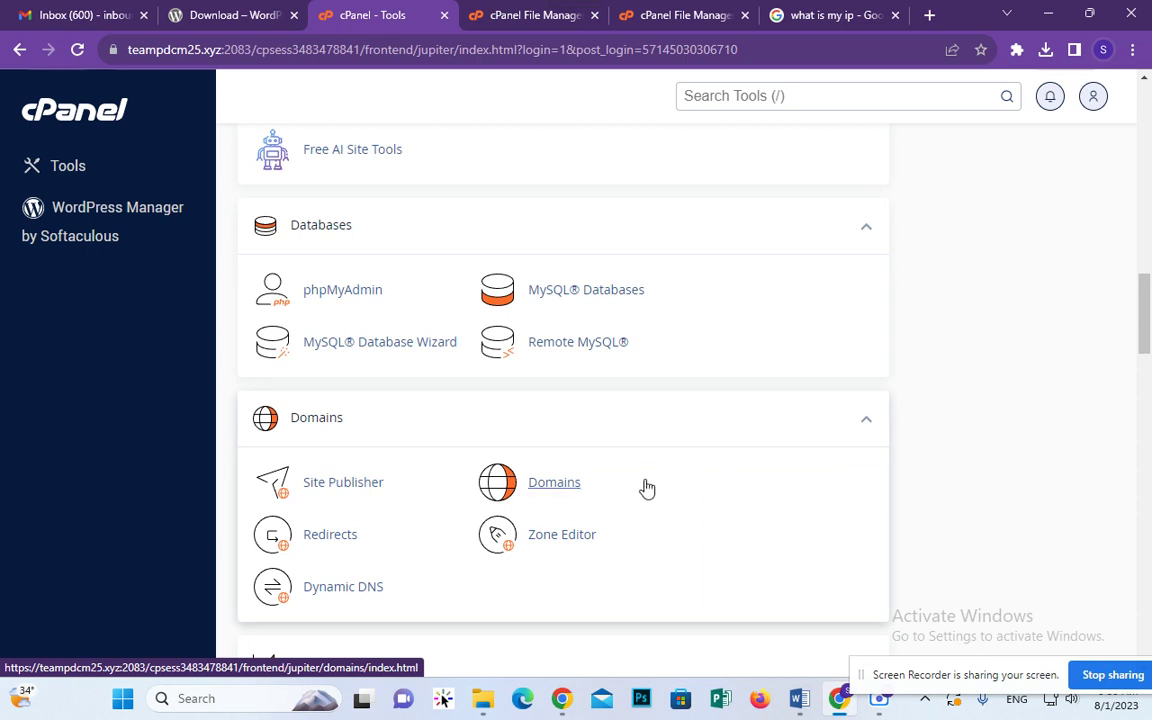
pyautogui.rightClick(352, 345)
pyautogui.click(373, 366)
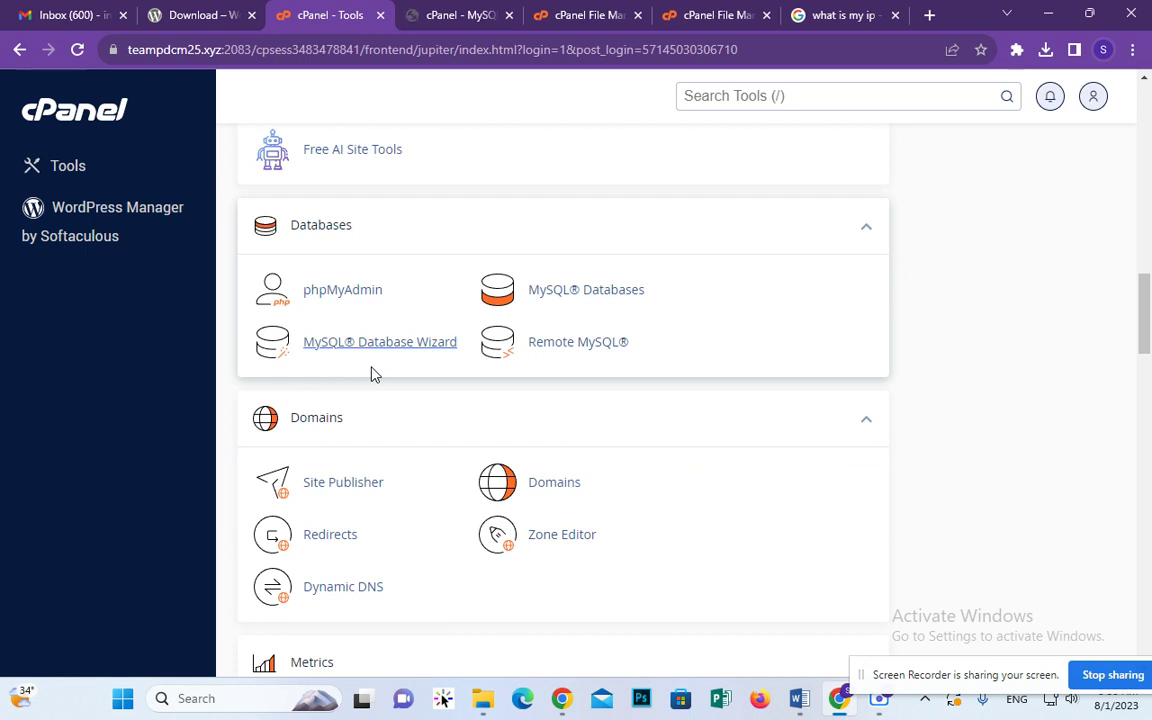
pyautogui.click(462, 14)
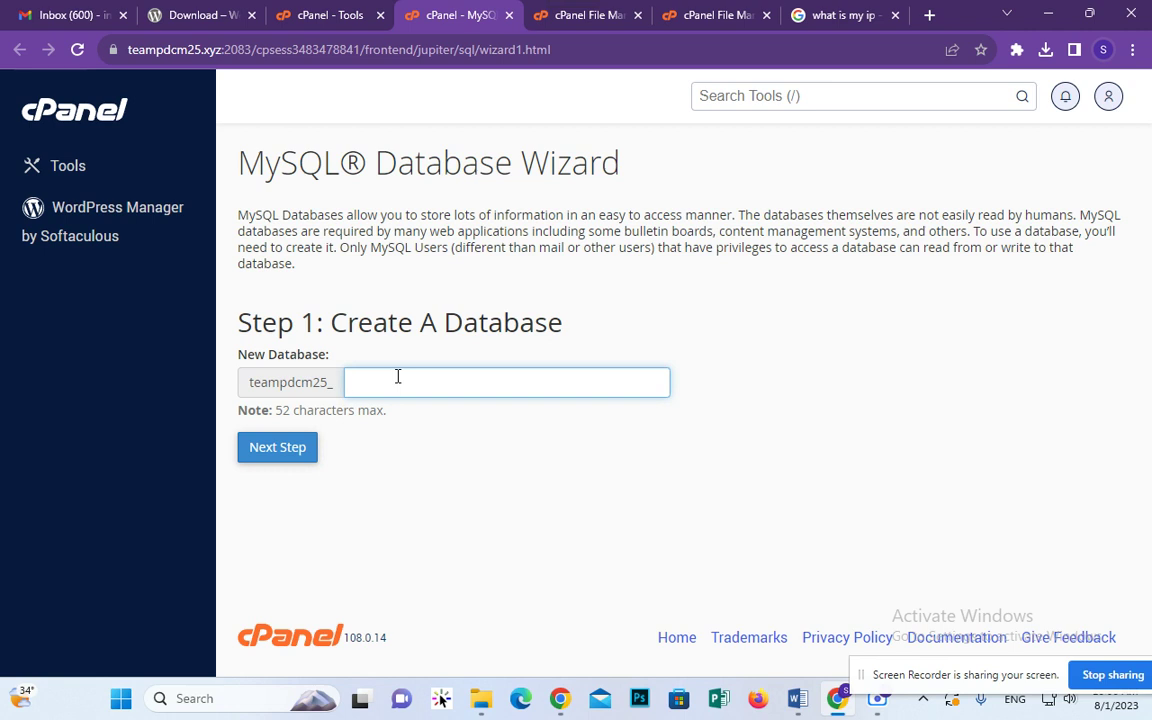
# - Create the database pdcmwp (teampdcm25_pdcmwp) and continue to Step 2: Create Database Users
pyautogui.write('pdcmwp')
pyautogui.moveTo(390, 392); pyautogui.dragTo(433, 394)
pyautogui.moveTo(356, 386); pyautogui.dragTo(389, 392)
pyautogui.click(438, 470)
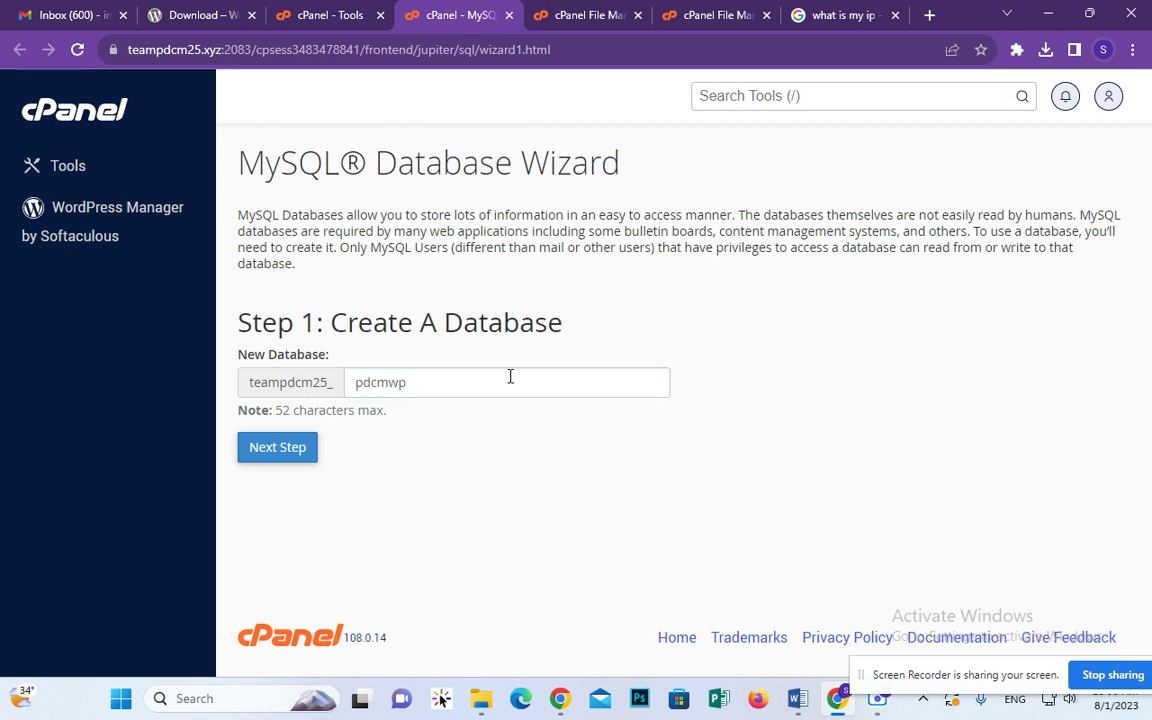
pyautogui.click(380, 382)
pyautogui.doubleClick(380, 382)
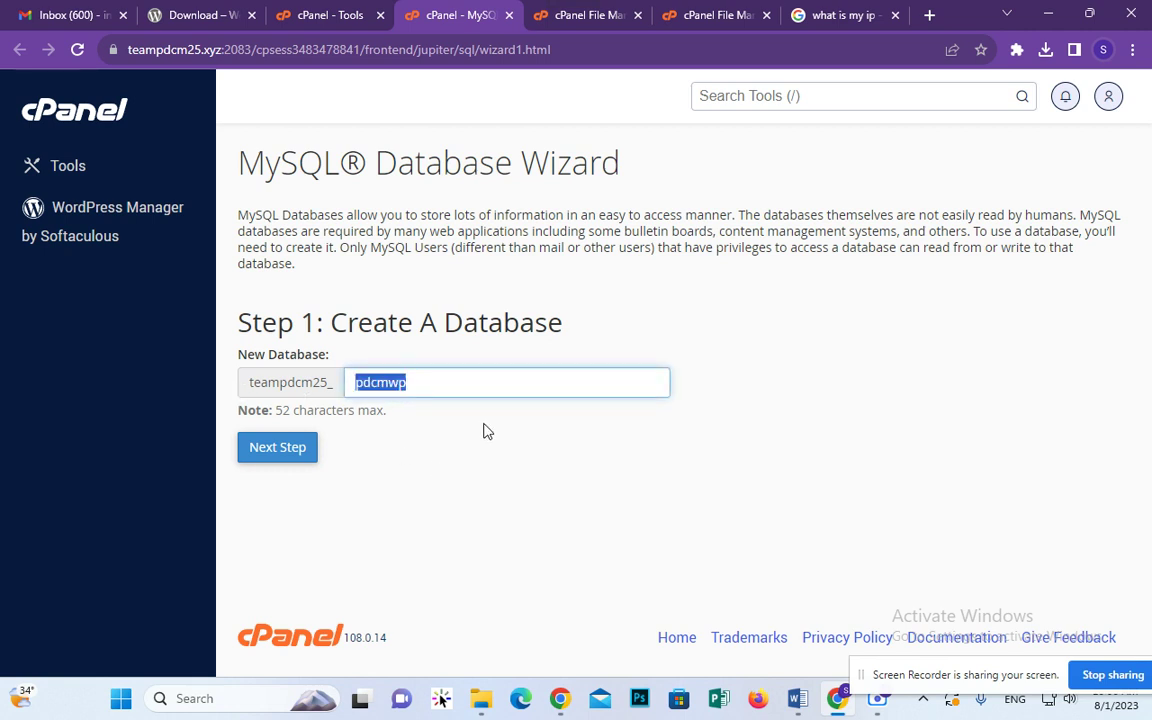
pyautogui.click(281, 450)
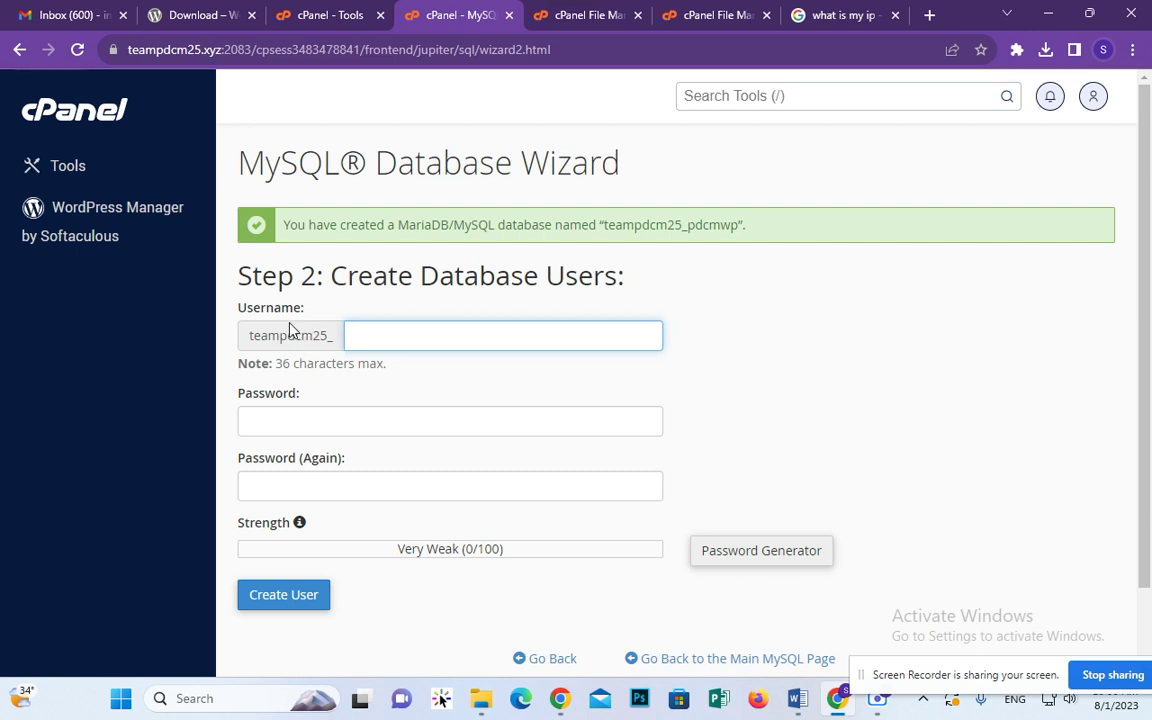
# - Enter pdcmwp as the new MySQL database username
pyautogui.moveTo(337, 283); pyautogui.dragTo(614, 281)
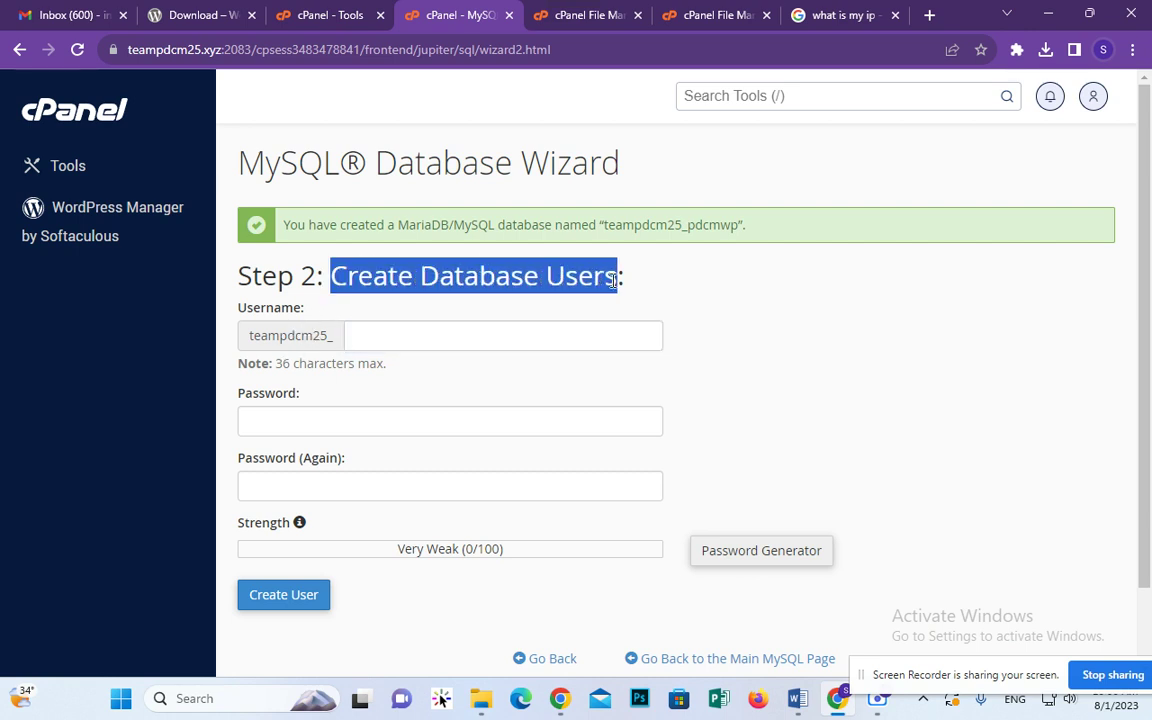
pyautogui.click(479, 324)
pyautogui.write('pdcmwp')
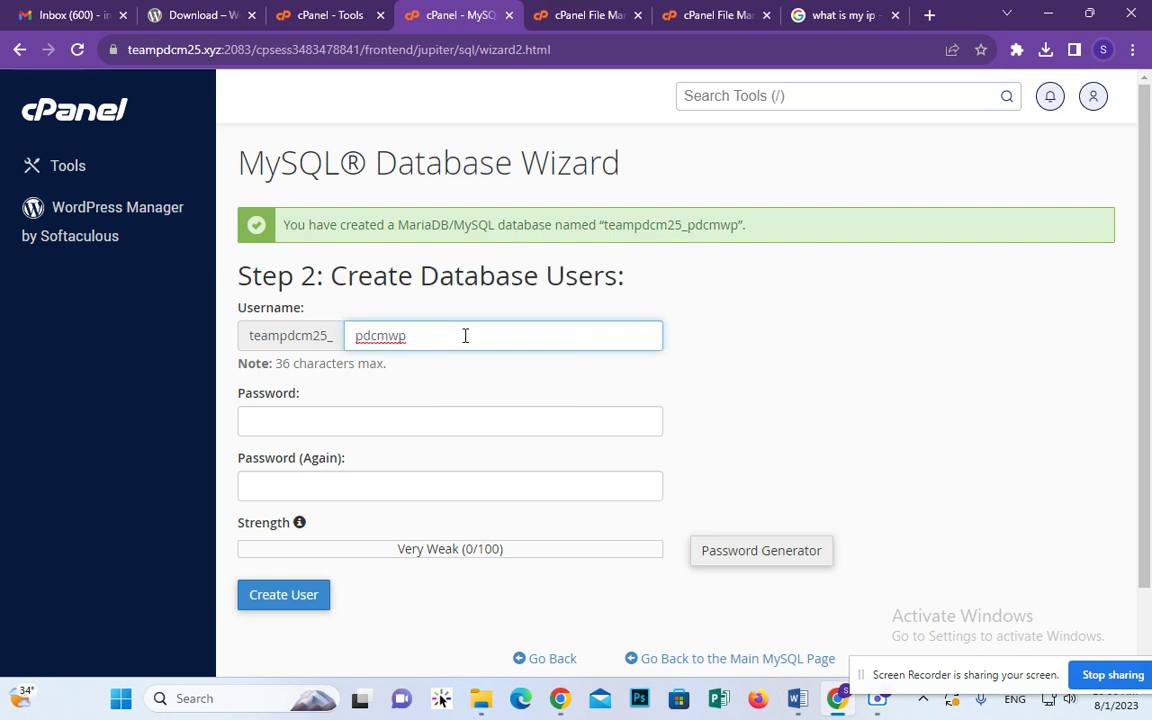
# - Enter a matching password in both password fields and create the user
pyautogui.click(363, 417)
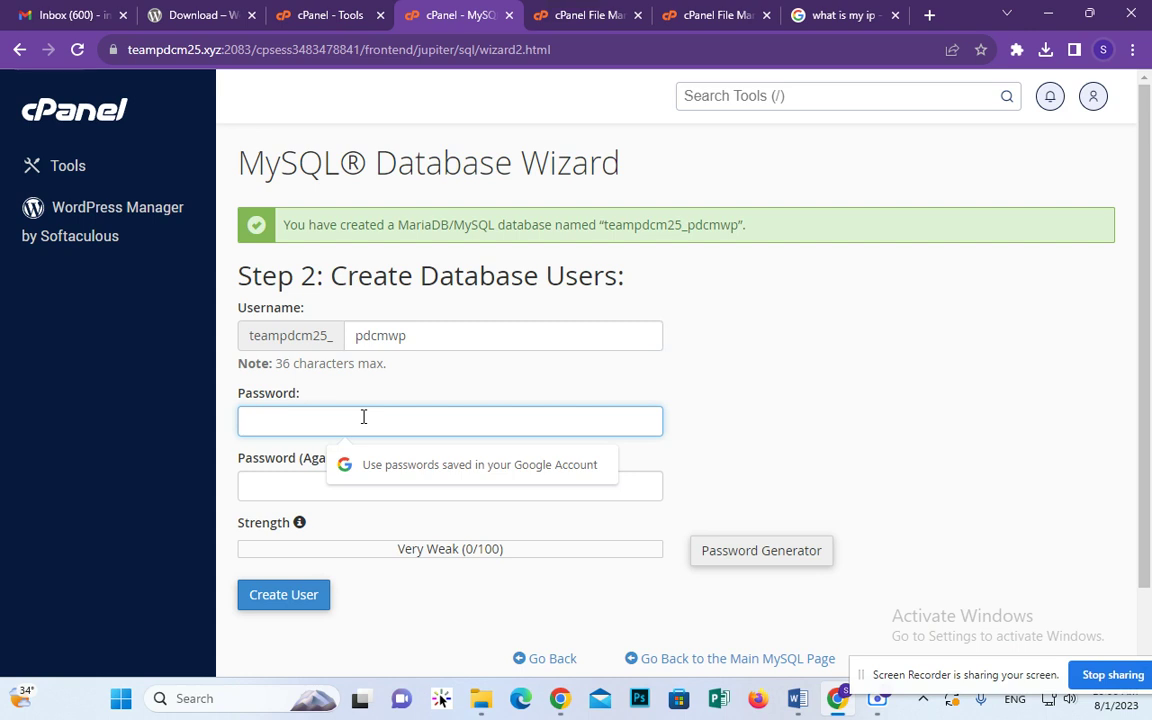
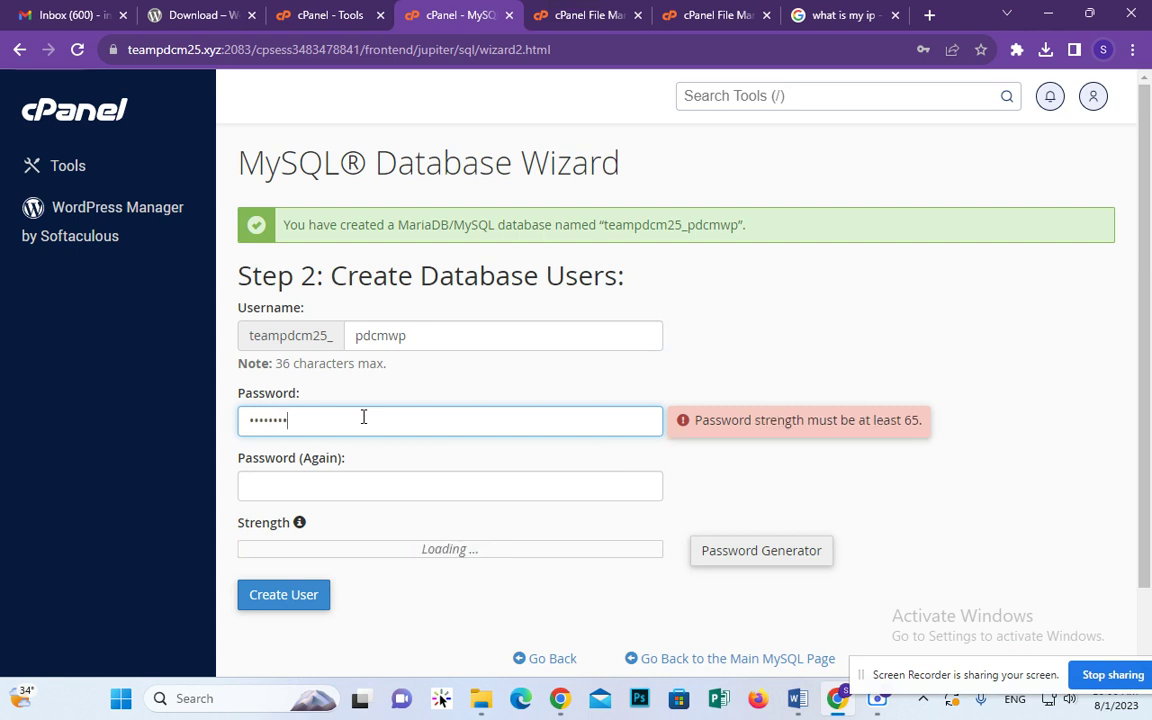
pyautogui.press('Tab')
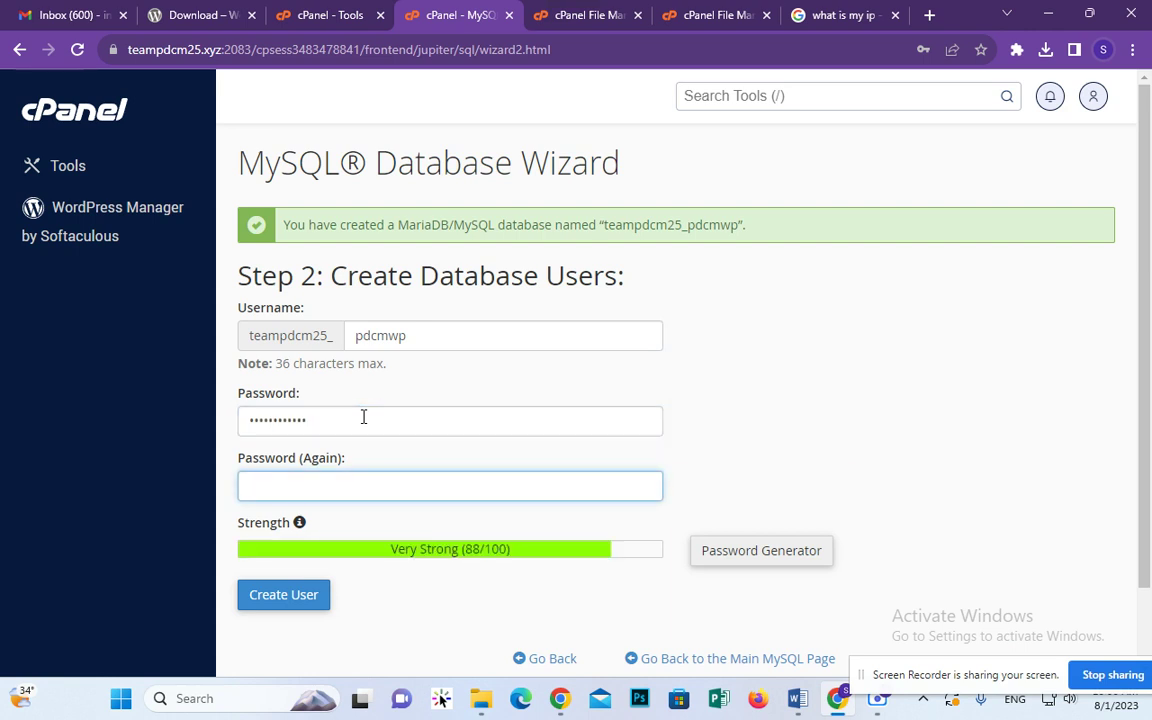
pyautogui.write('passw')
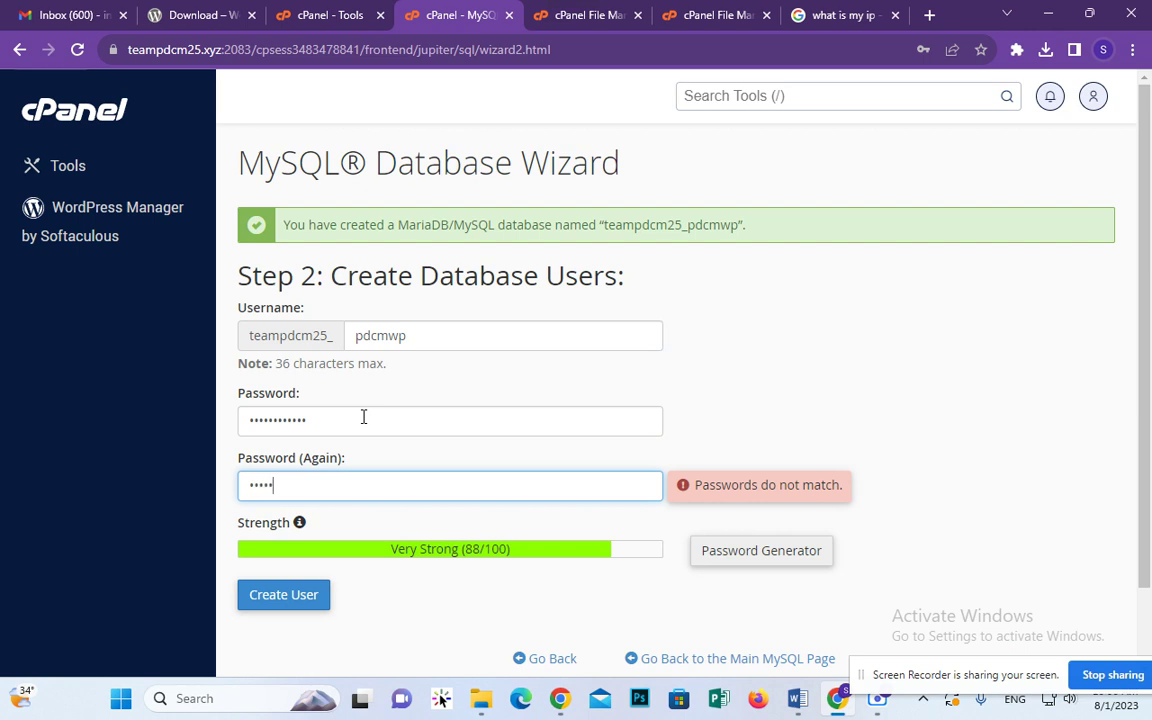
pyautogui.write('ord')
pyautogui.hotkey('ctrl', 'a')
pyautogui.press('BackSpace')
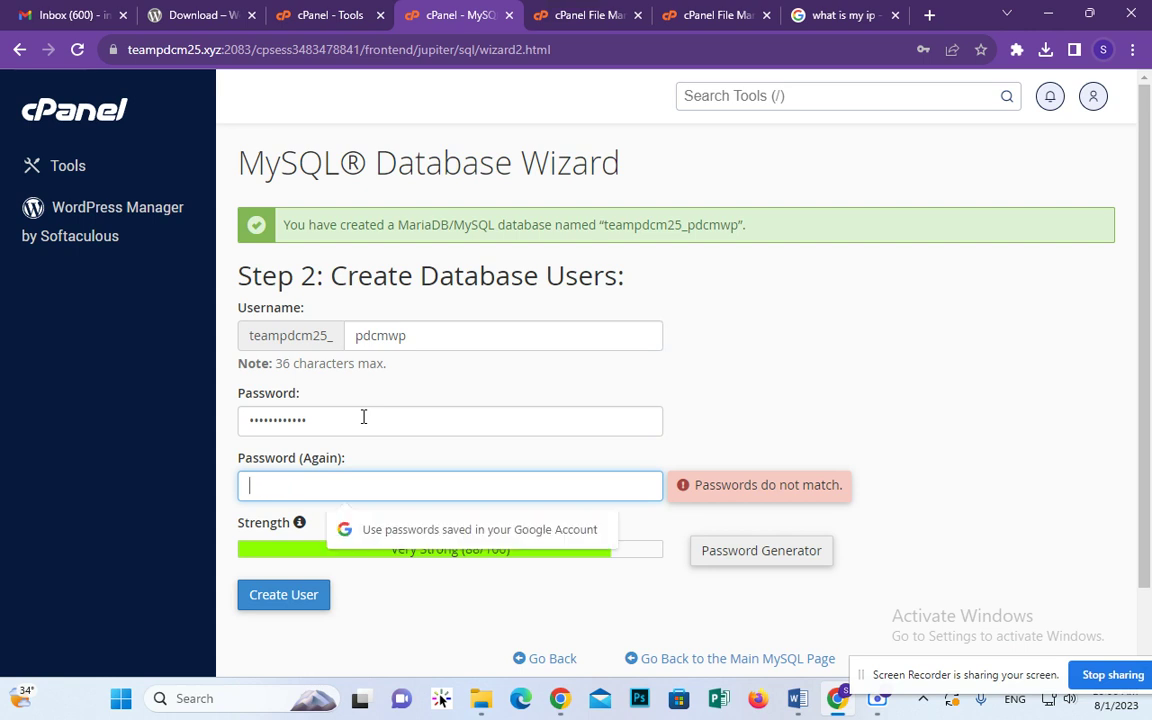
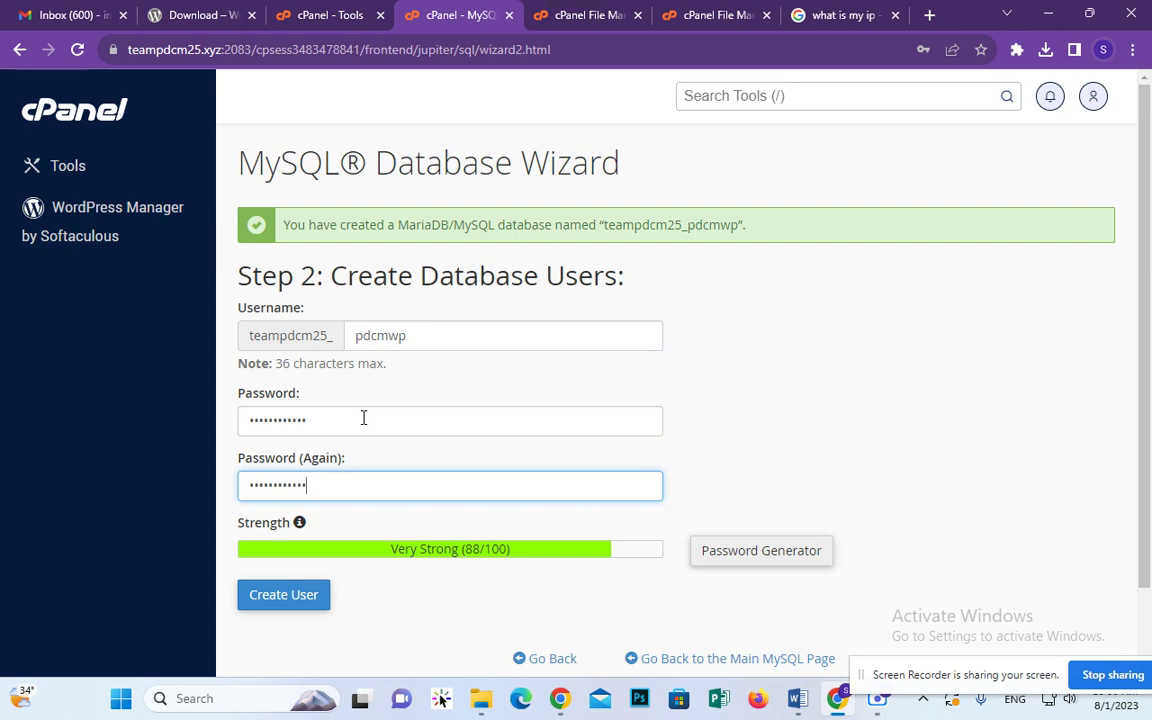
pyautogui.scroll(-2, 368, 500)
pyautogui.click(305, 515)
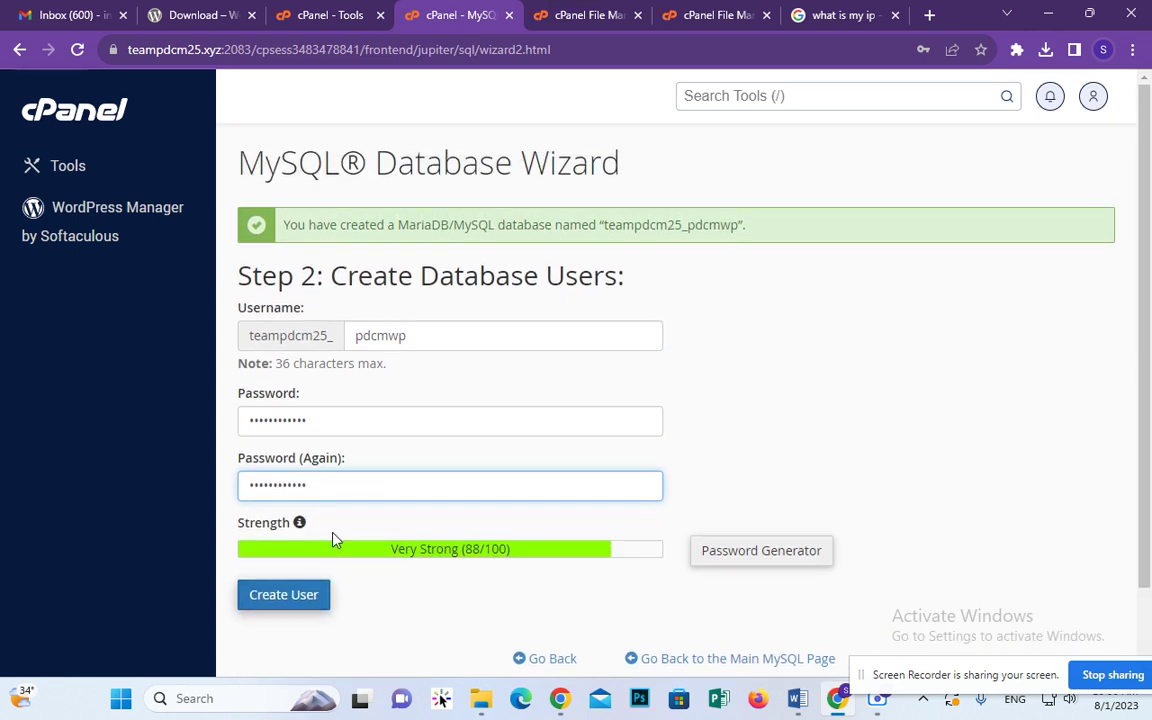
pyautogui.scroll(-1, 306, 527)
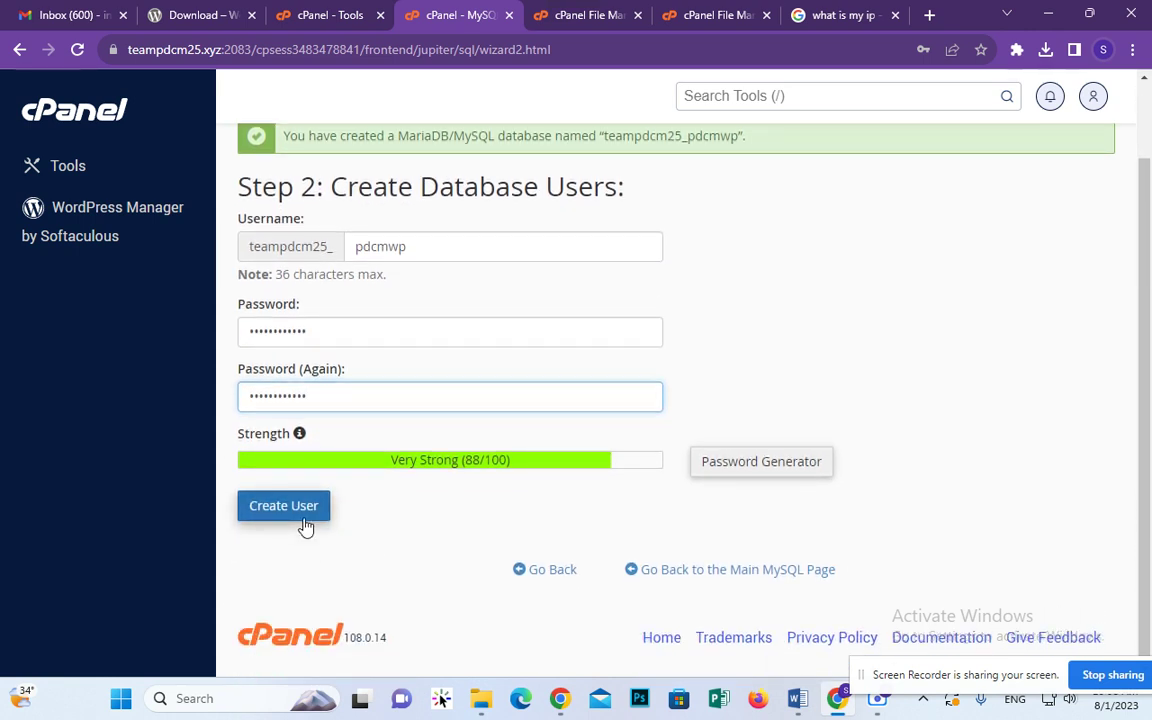
pyautogui.click(305, 519)
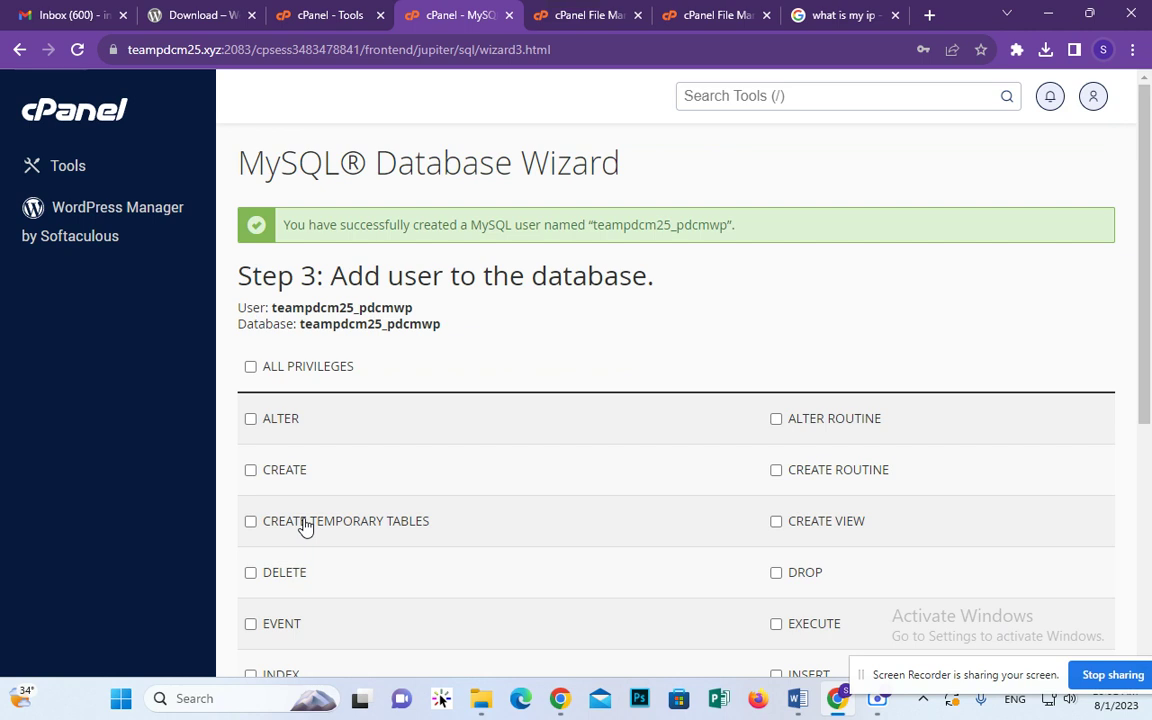
# - Tick ALL PRIVILEGES for teampdcm25_pdcmwp and add the user to the teampdcm25_pdcmwp database
pyautogui.scroll(-2, 378, 344)
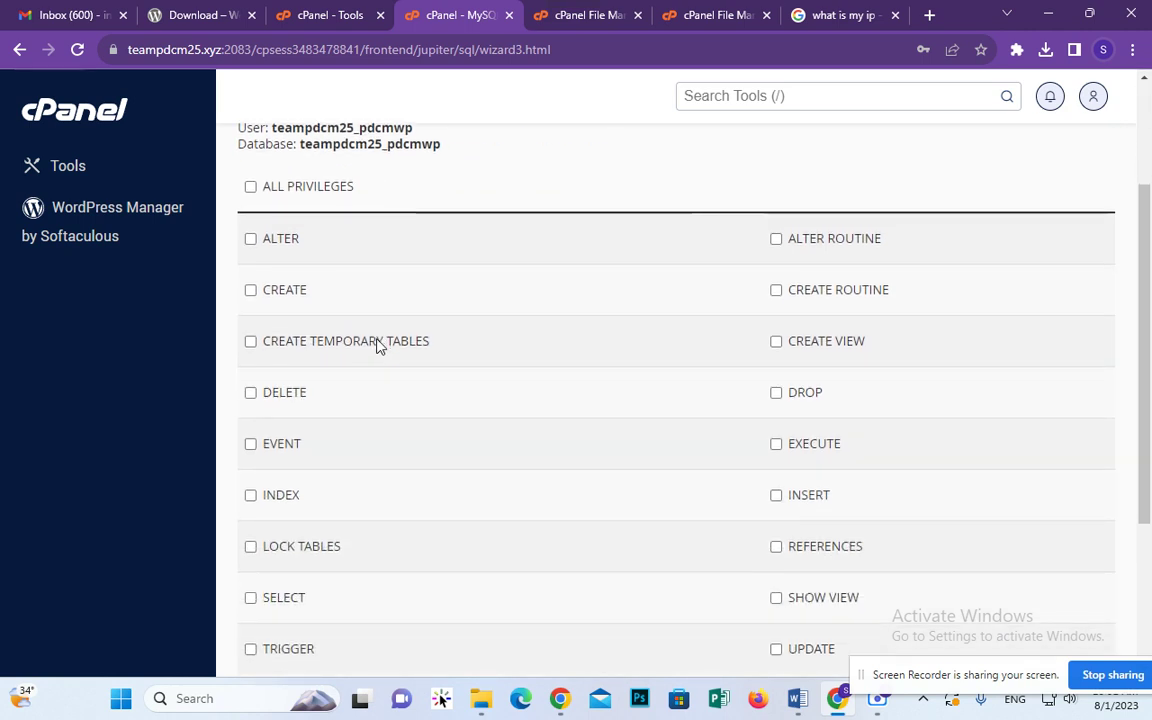
pyautogui.scroll(2, 378, 344)
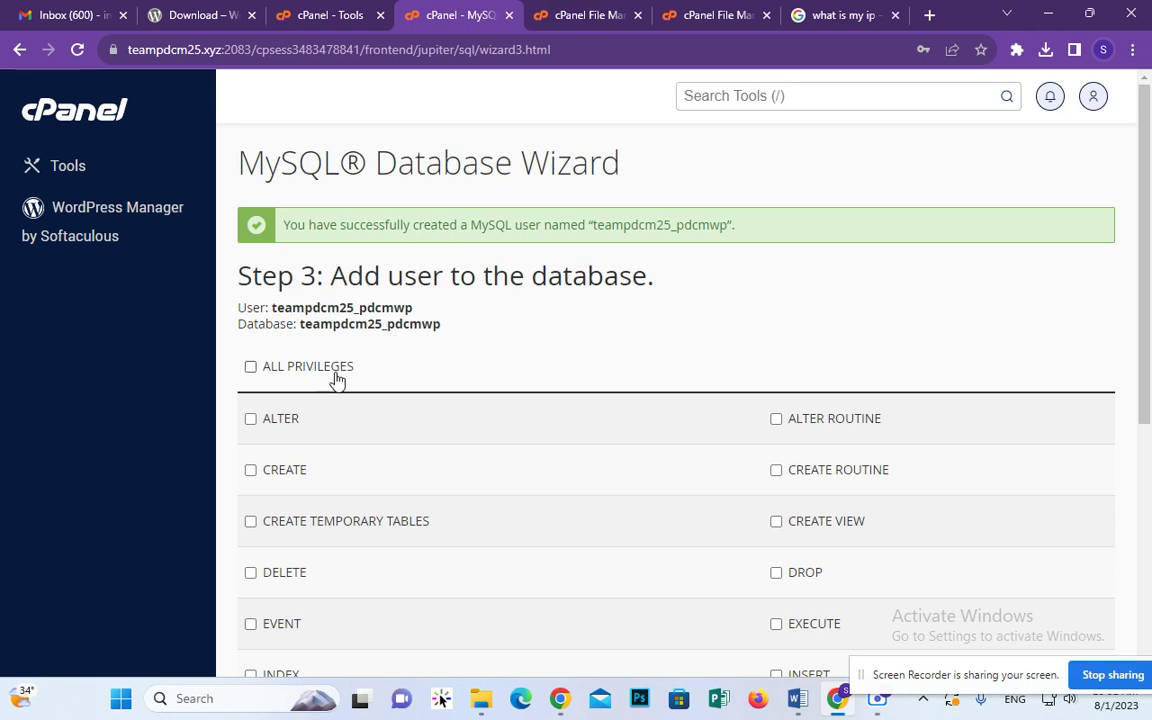
pyautogui.click(296, 378)
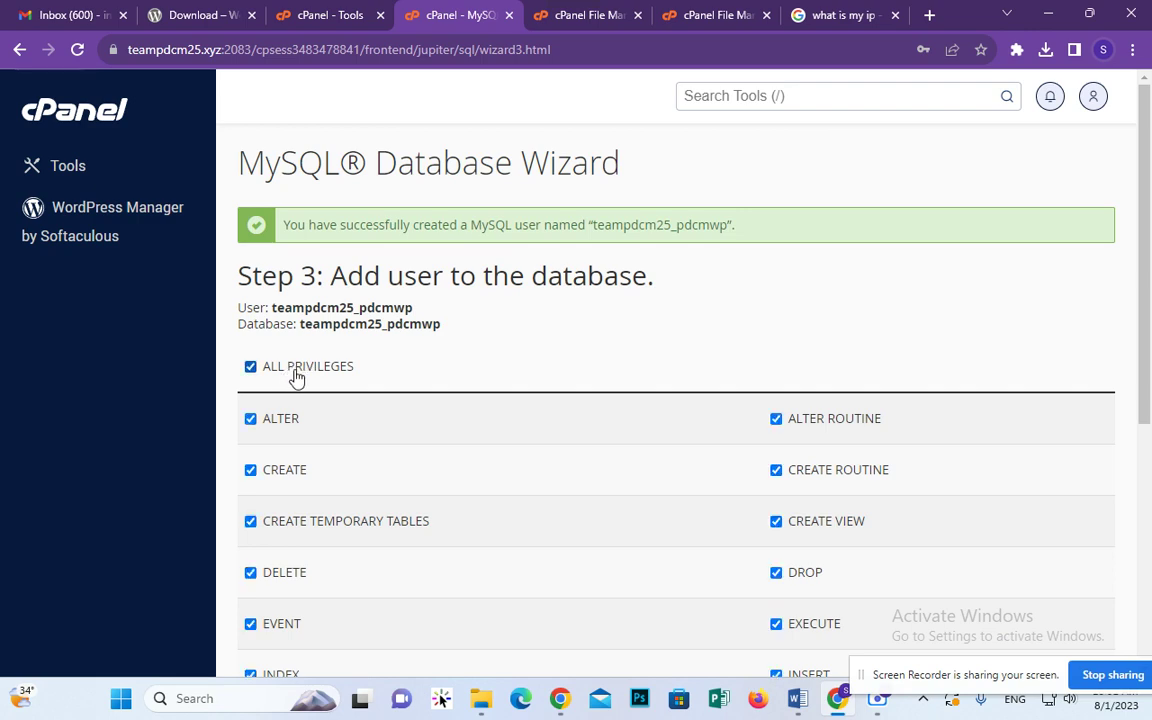
pyautogui.scroll(-4, 340, 380)
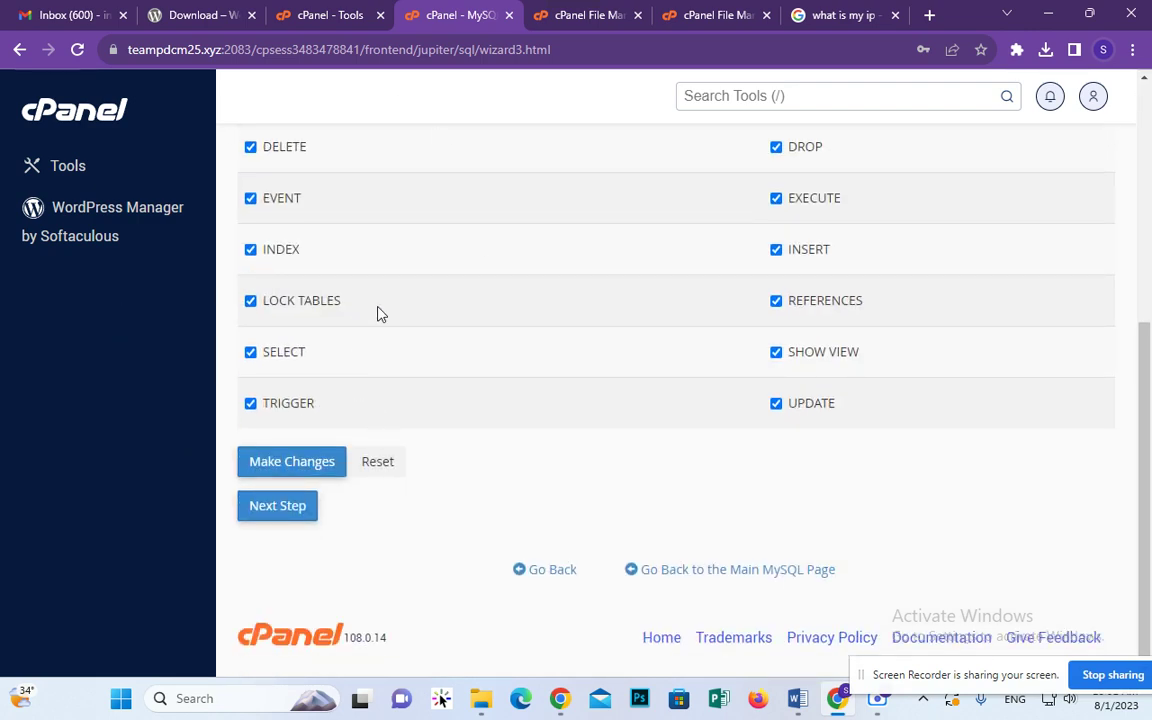
pyautogui.scroll(4, 327, 337)
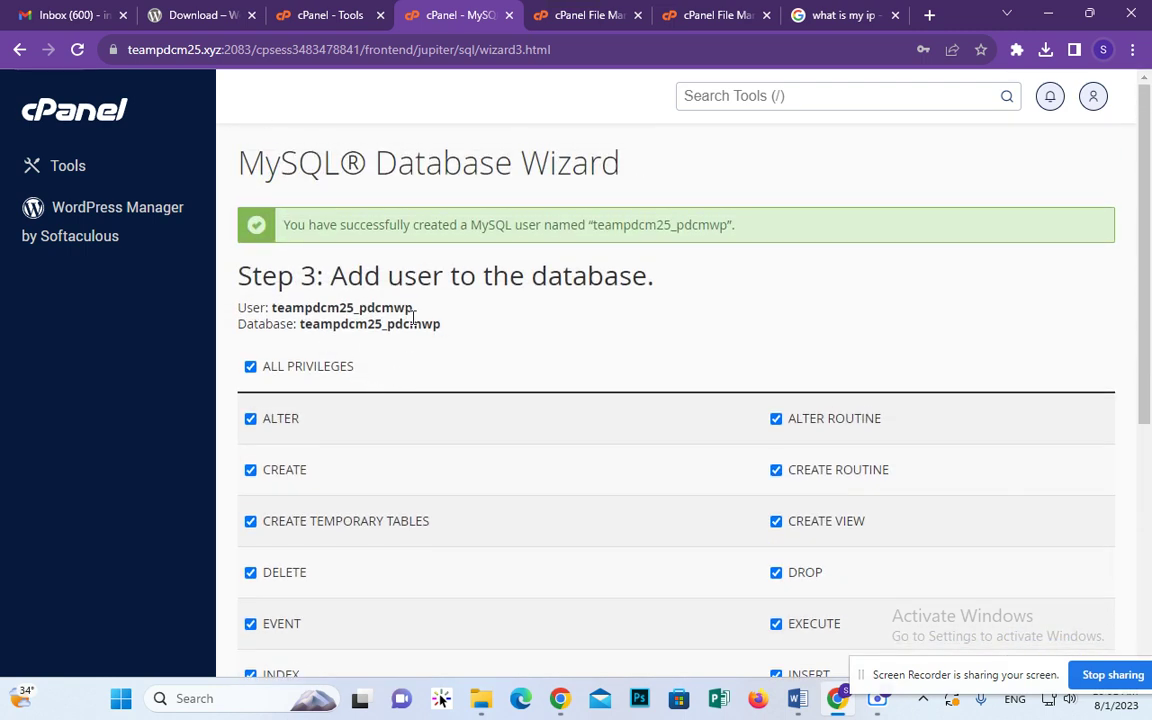
pyautogui.scroll(-4, 430, 340)
pyautogui.scroll(3, 447, 486)
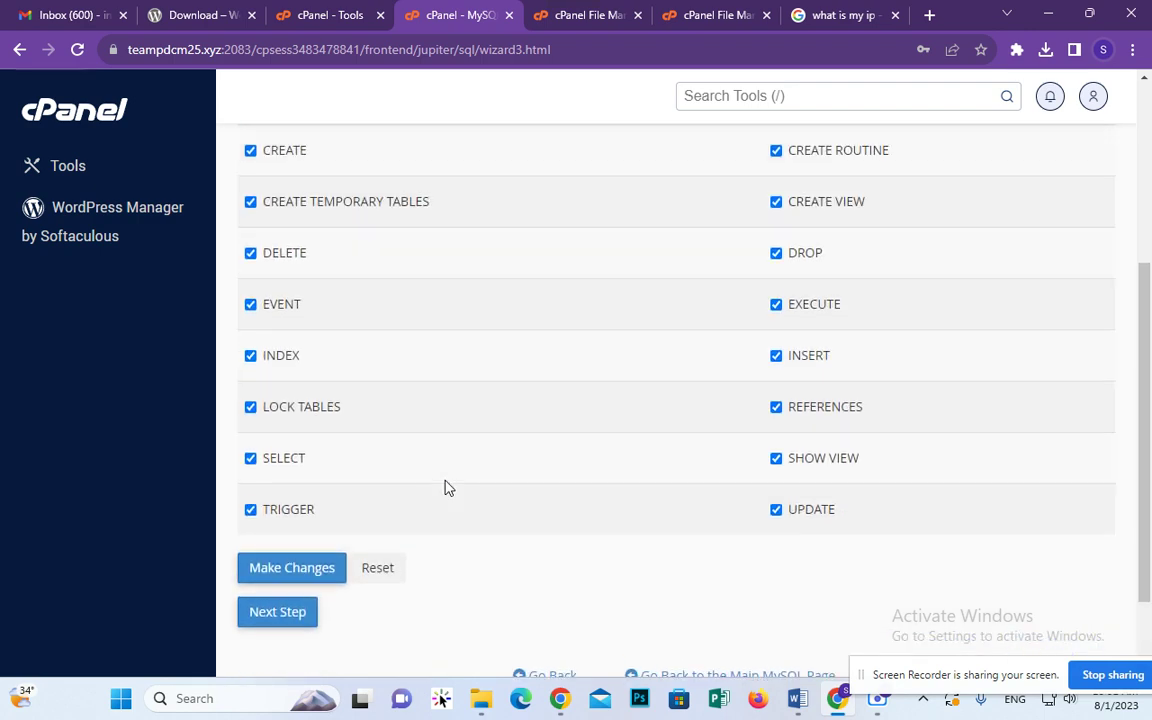
pyautogui.scroll(-3, 596, 319)
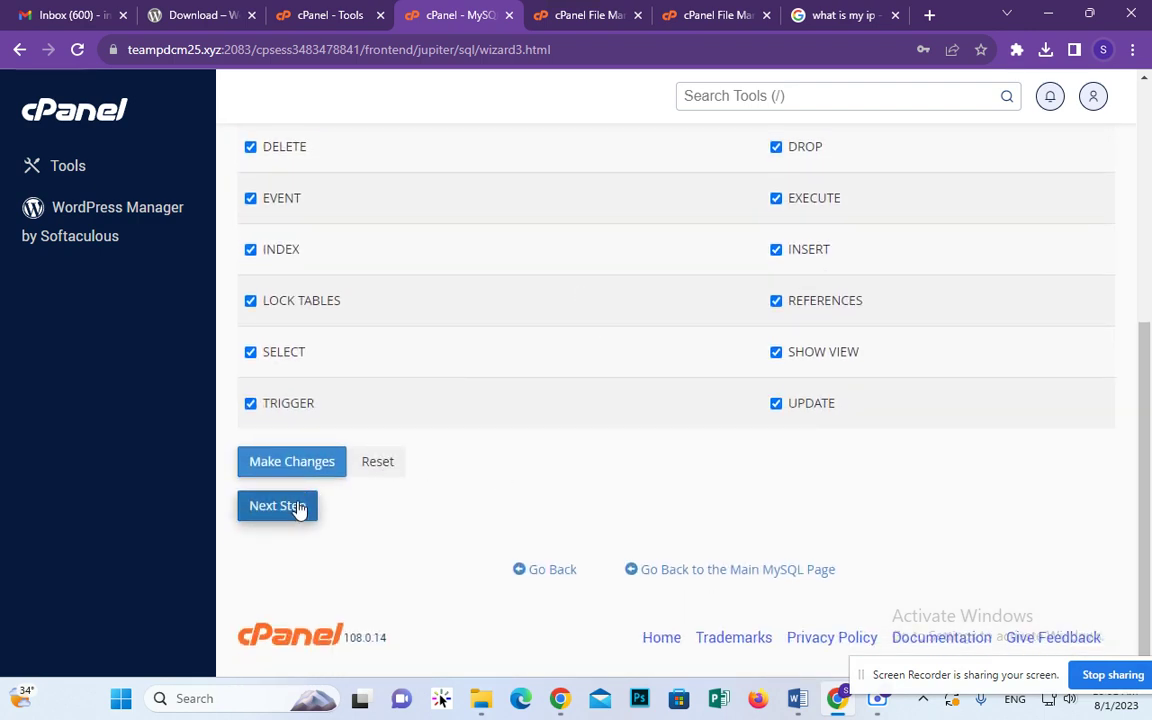
pyautogui.click(265, 510)
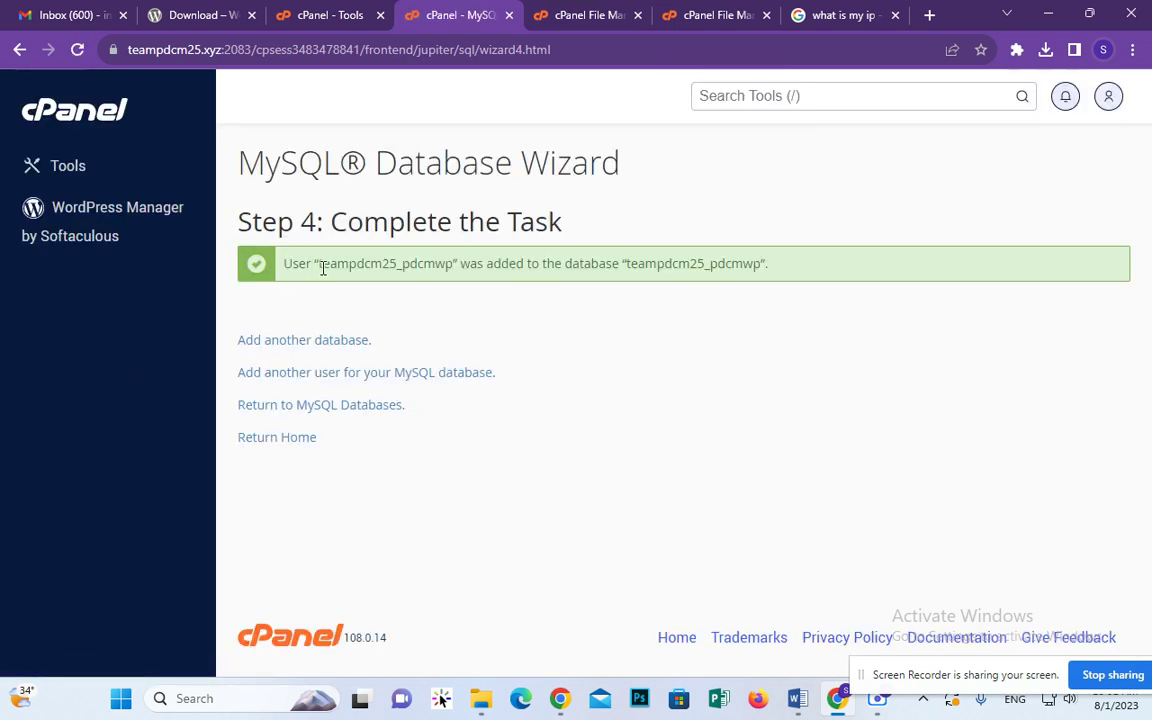
pyautogui.moveTo(320, 264); pyautogui.dragTo(418, 263)
pyautogui.click(500, 260)
# - In a new Chrome tab, go to teampdcm25.xyz without the suggested /cpanel ending
pyautogui.click(930, 15)
pyautogui.click(832, 52)
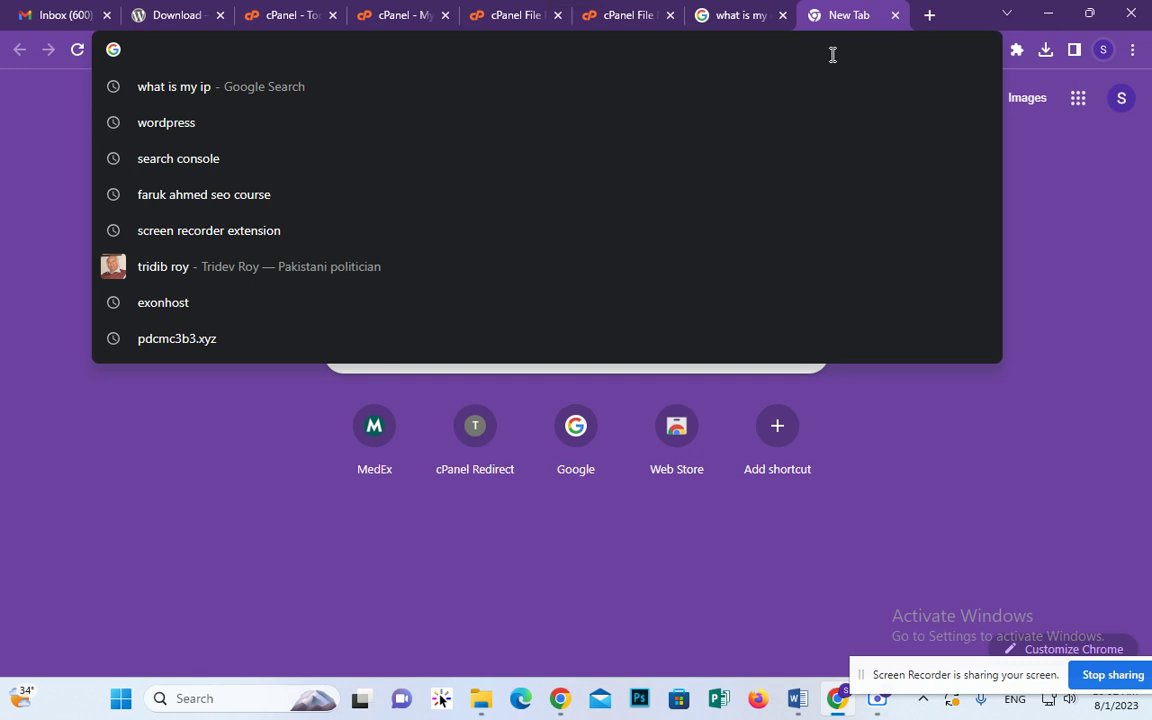
pyautogui.write('t')
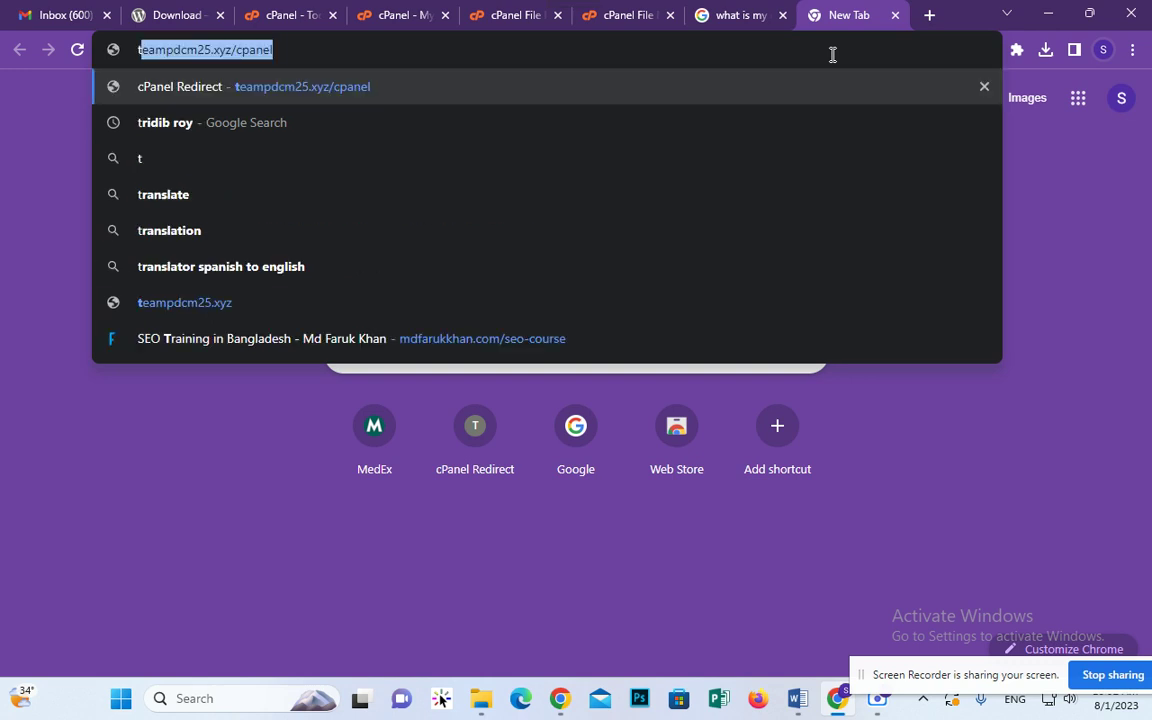
pyautogui.write('eam')
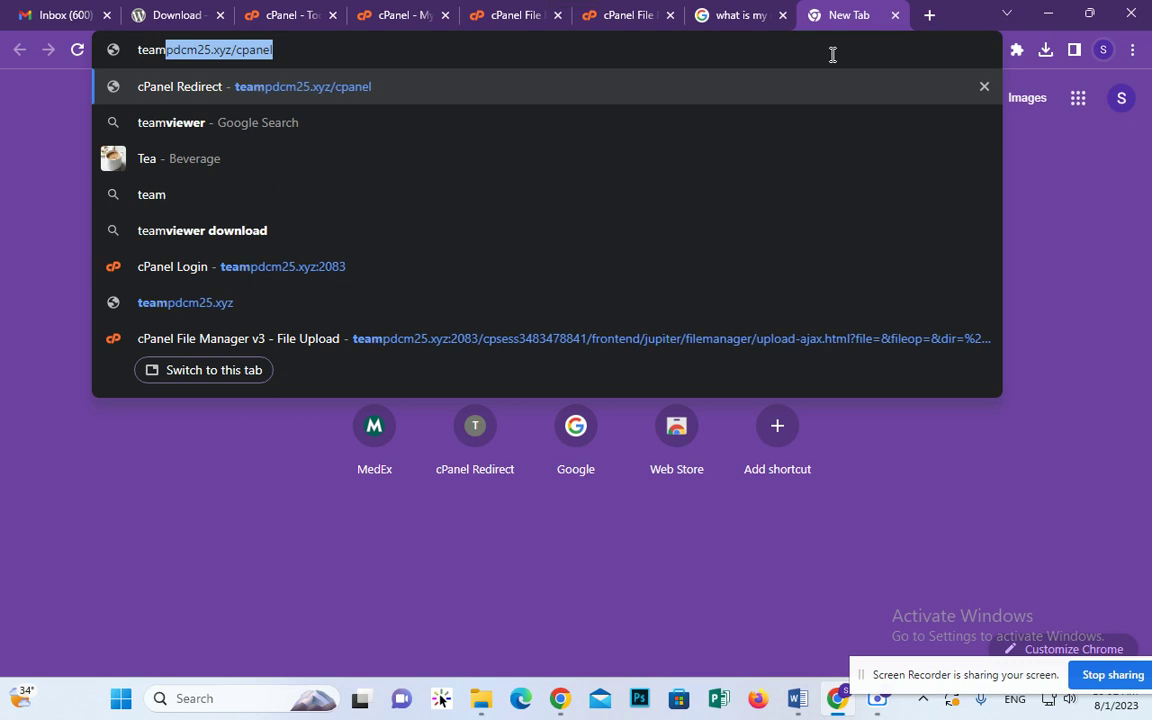
pyautogui.press('BackSpace')
pyautogui.write('pd')
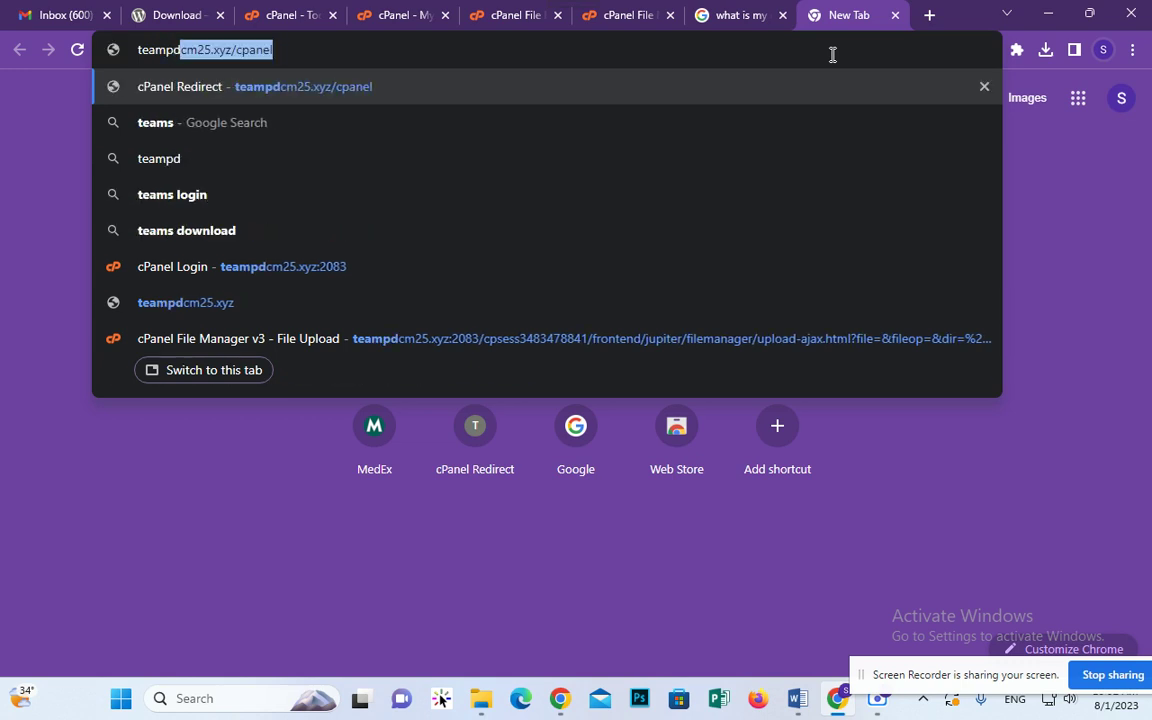
pyautogui.write('cm2')
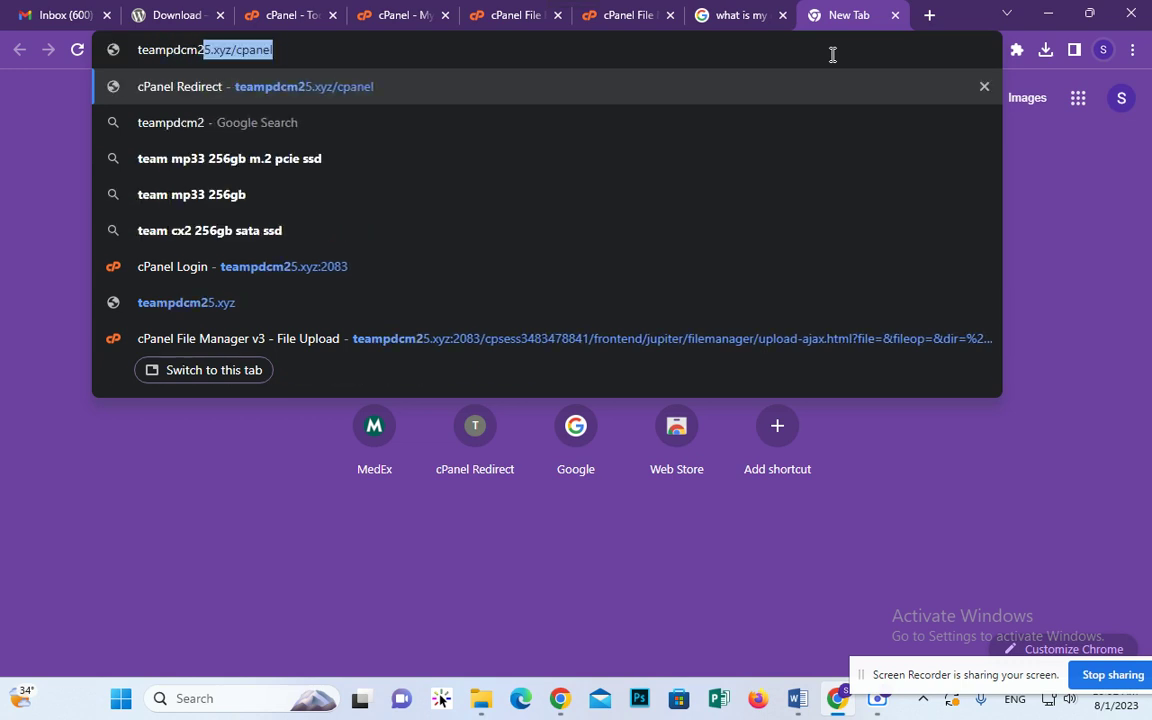
pyautogui.write('5.xyz')
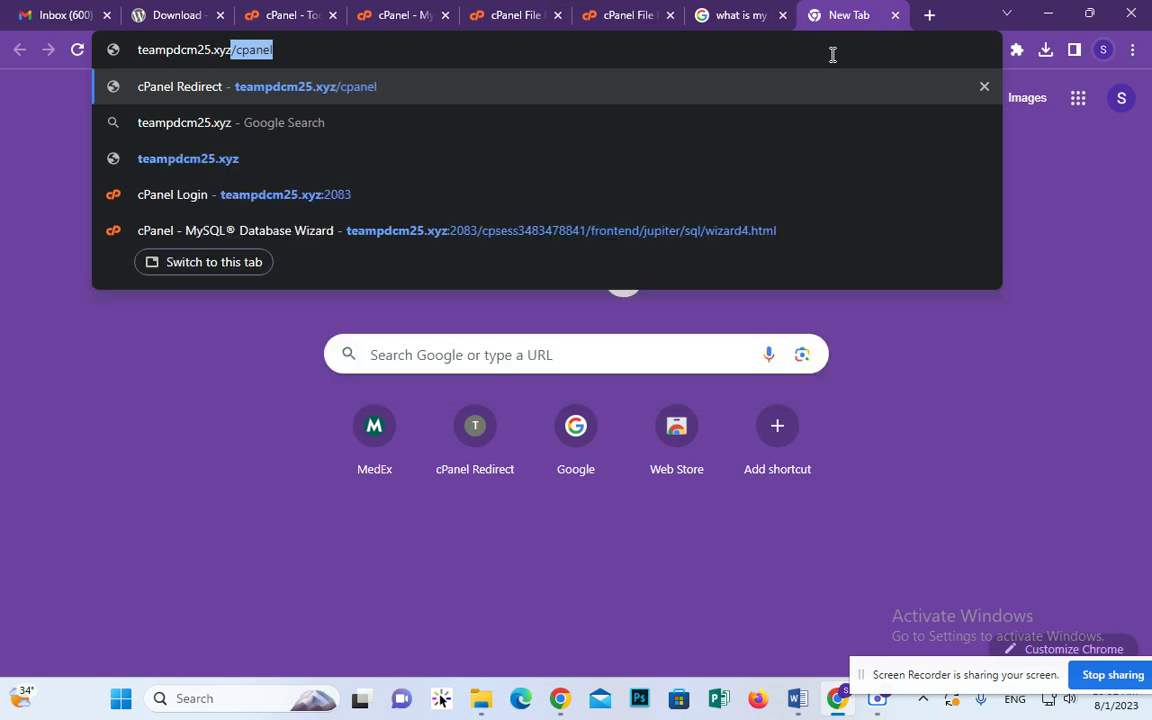
pyautogui.press('Delete')
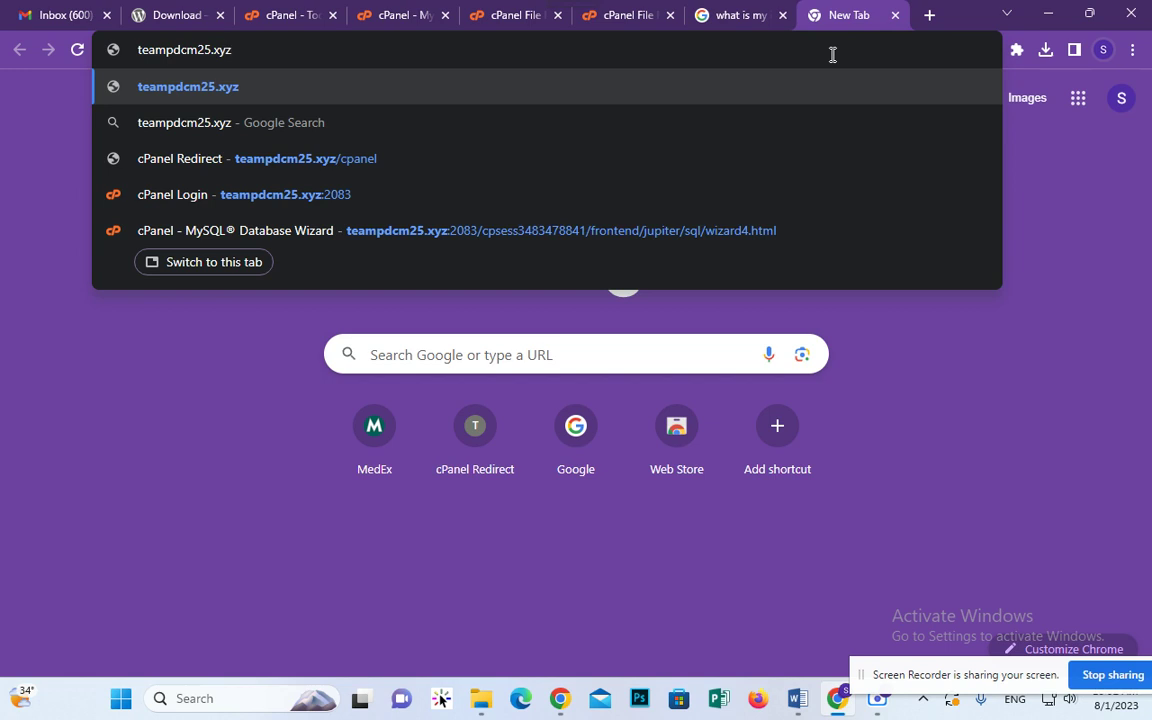
pyautogui.press('Return')
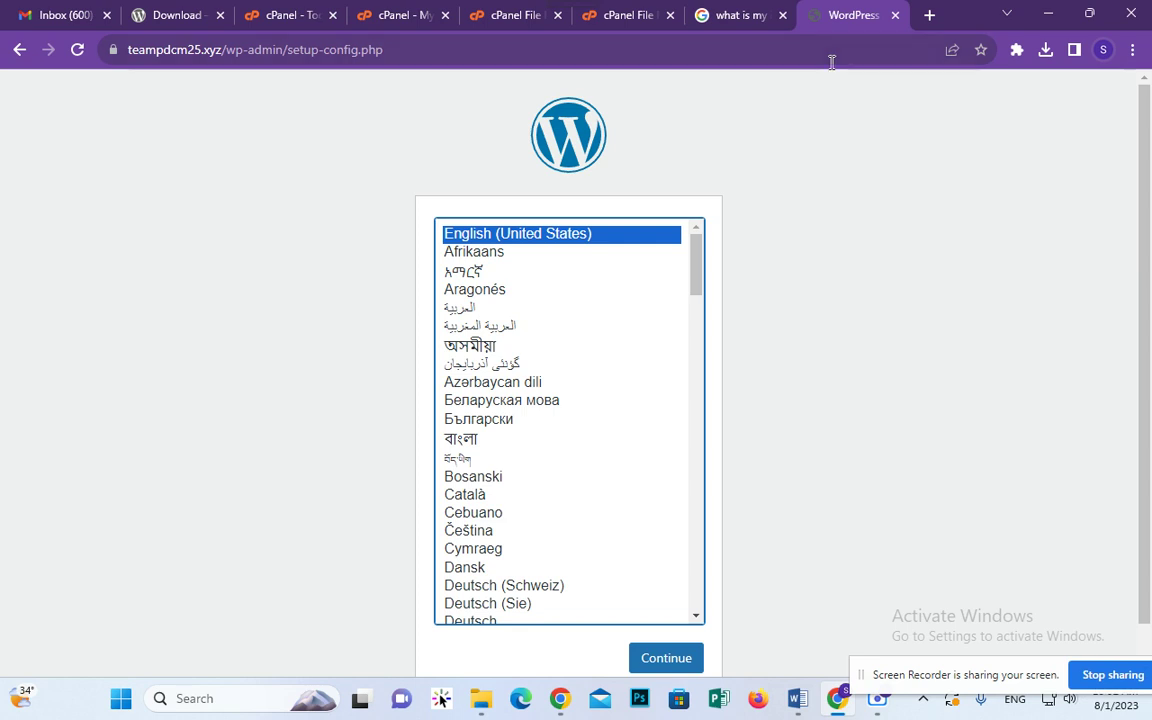
# - Continue with English (United States) as the installation language
pyautogui.scroll(-1, 828, 173)
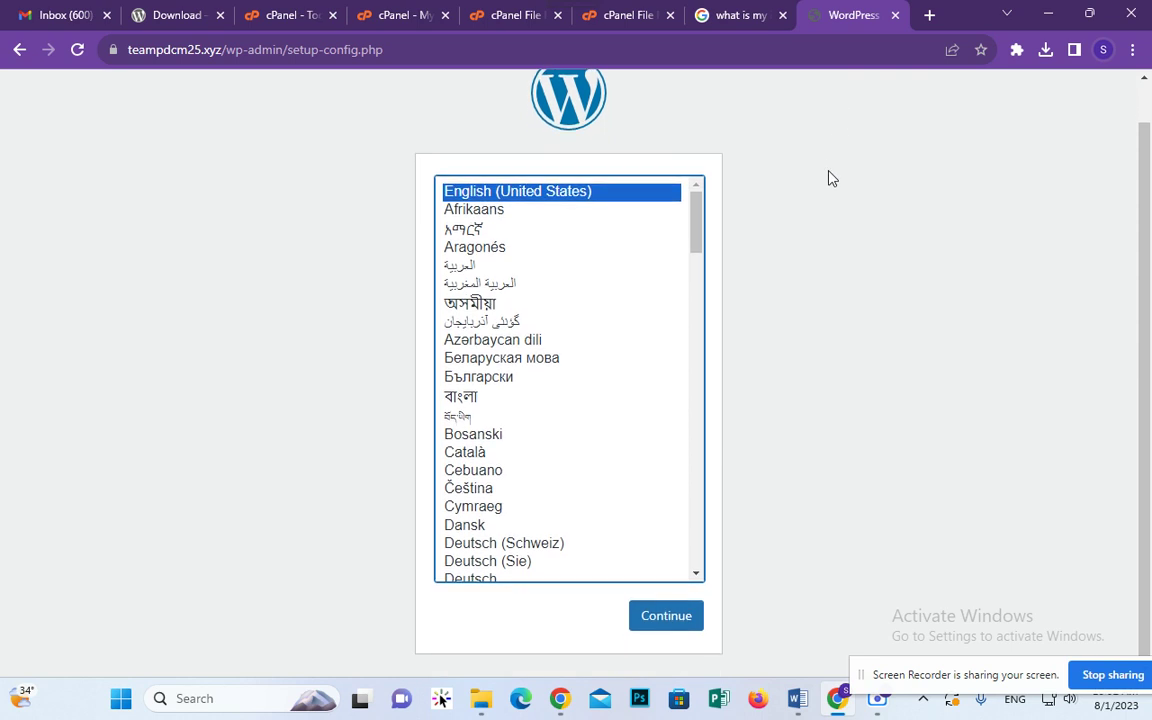
pyautogui.click(661, 617)
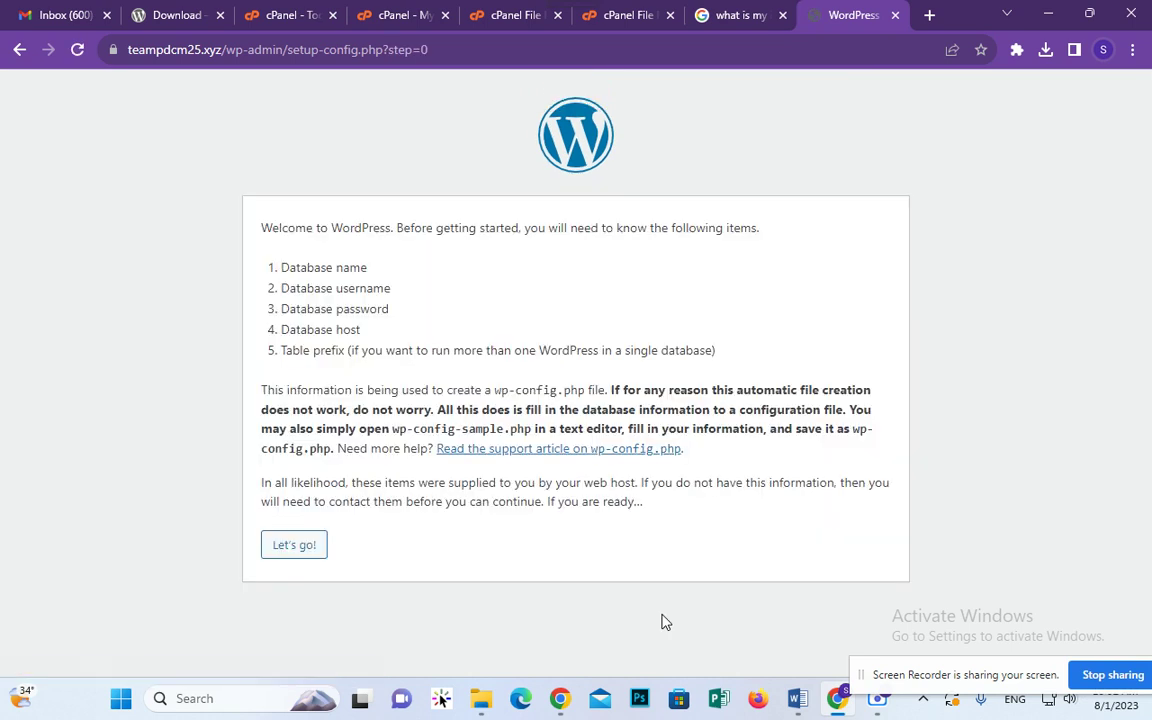
pyautogui.moveTo(261, 228); pyautogui.dragTo(386, 250)
pyautogui.moveTo(431, 220); pyautogui.dragTo(744, 251)
# - Review the required database details list and proceed with Let's go!
pyautogui.click(486, 319)
pyautogui.moveTo(289, 267); pyautogui.dragTo(377, 280)
pyautogui.moveTo(281, 288); pyautogui.dragTo(404, 298)
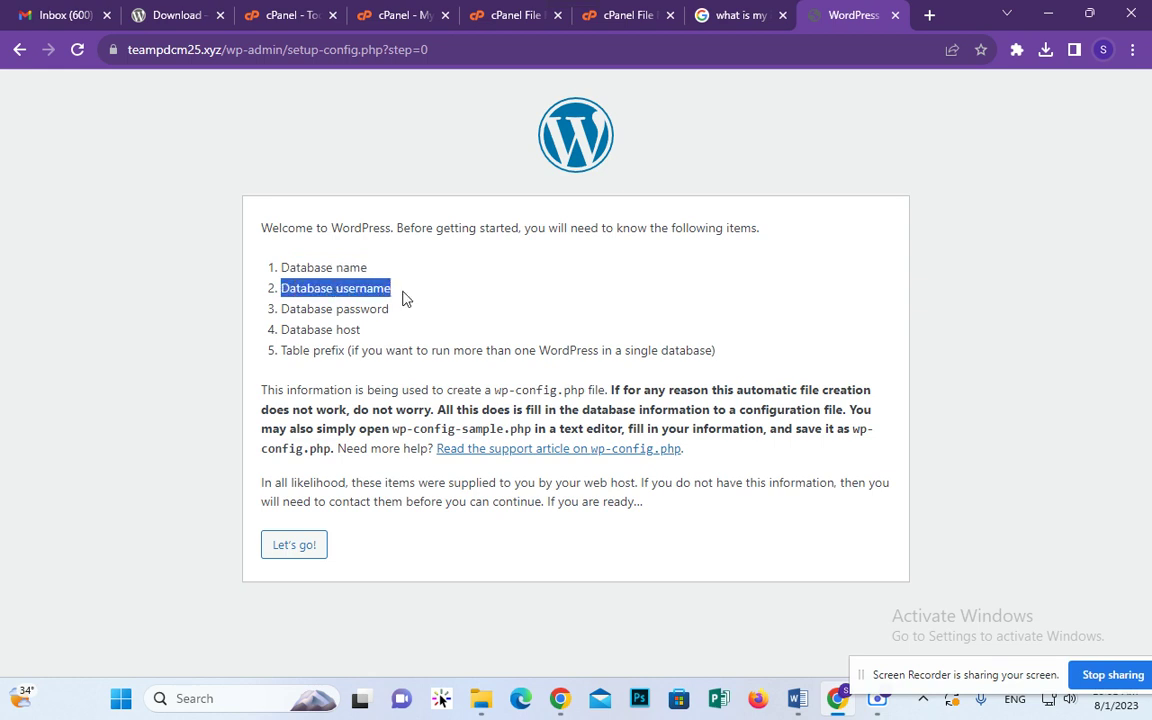
pyautogui.moveTo(281, 309); pyautogui.dragTo(399, 316)
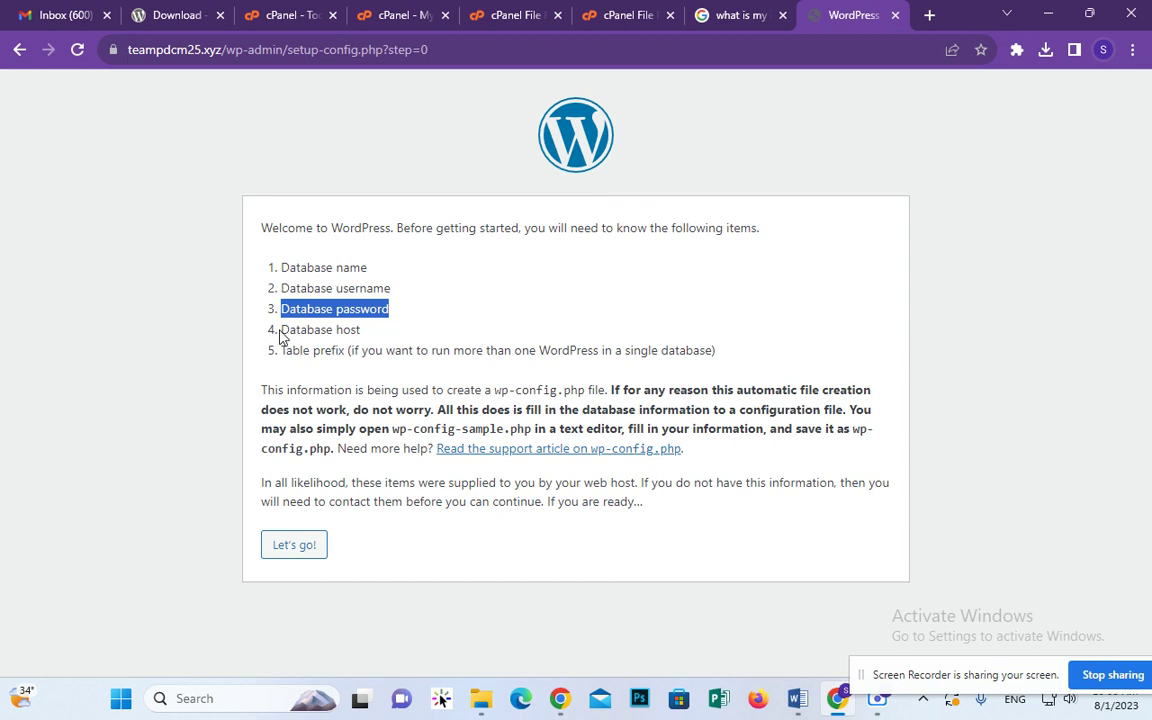
pyautogui.moveTo(272, 330); pyautogui.dragTo(363, 341)
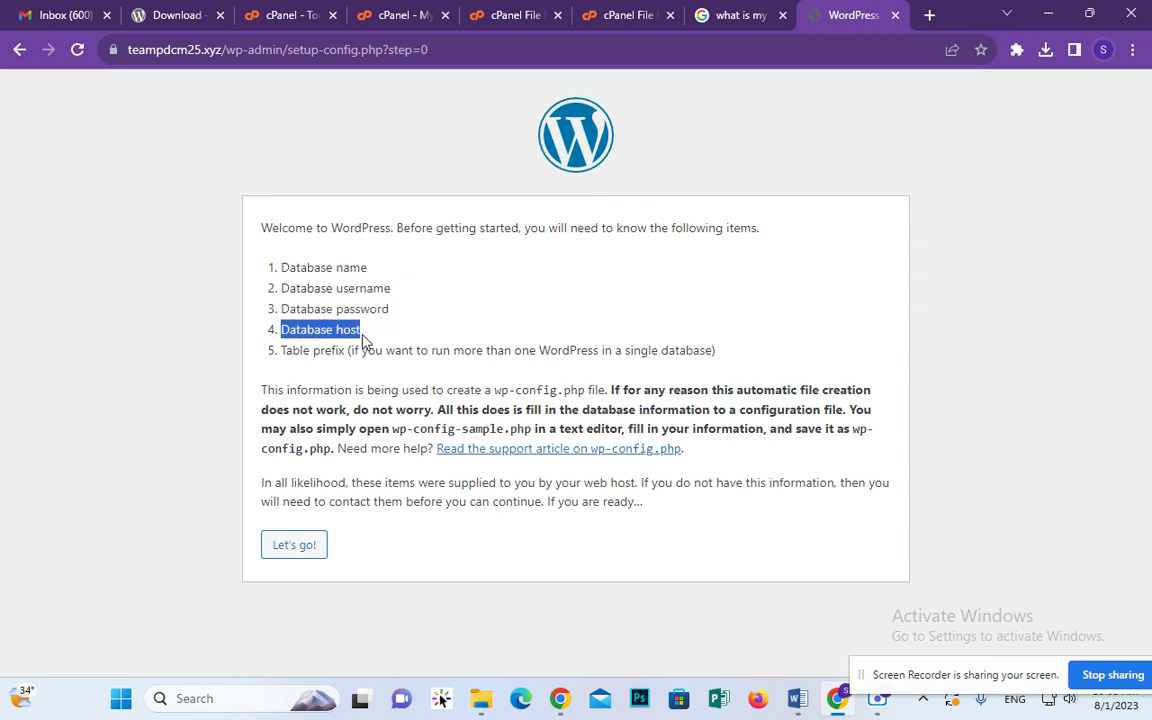
pyautogui.moveTo(284, 357)
pyautogui.mouseDown()
pyautogui.moveTo(351, 353)
pyautogui.moveTo(287, 352)
pyautogui.mouseUp()
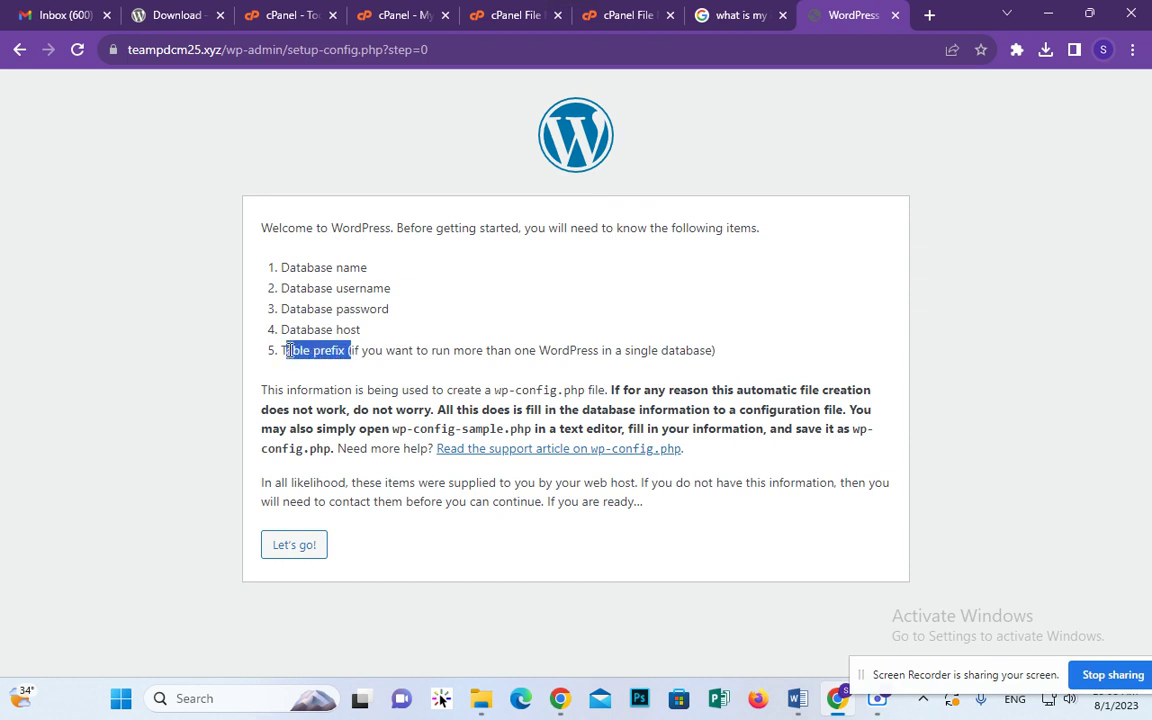
pyautogui.click(160, 380)
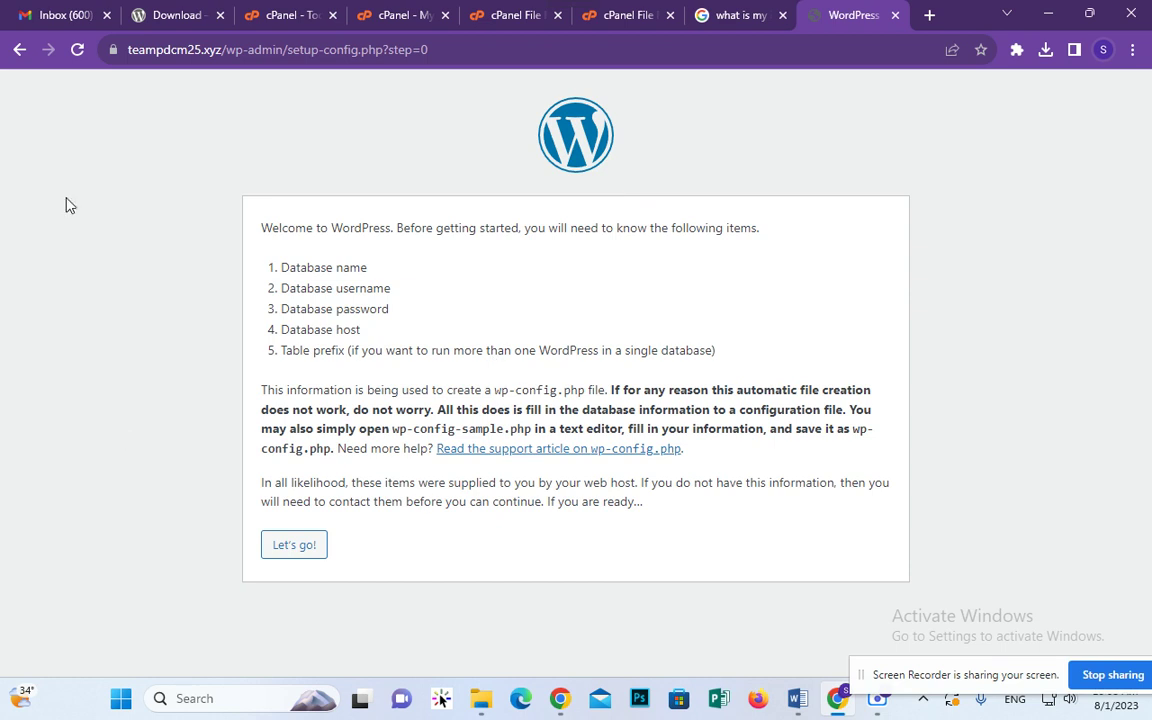
pyautogui.click(294, 549)
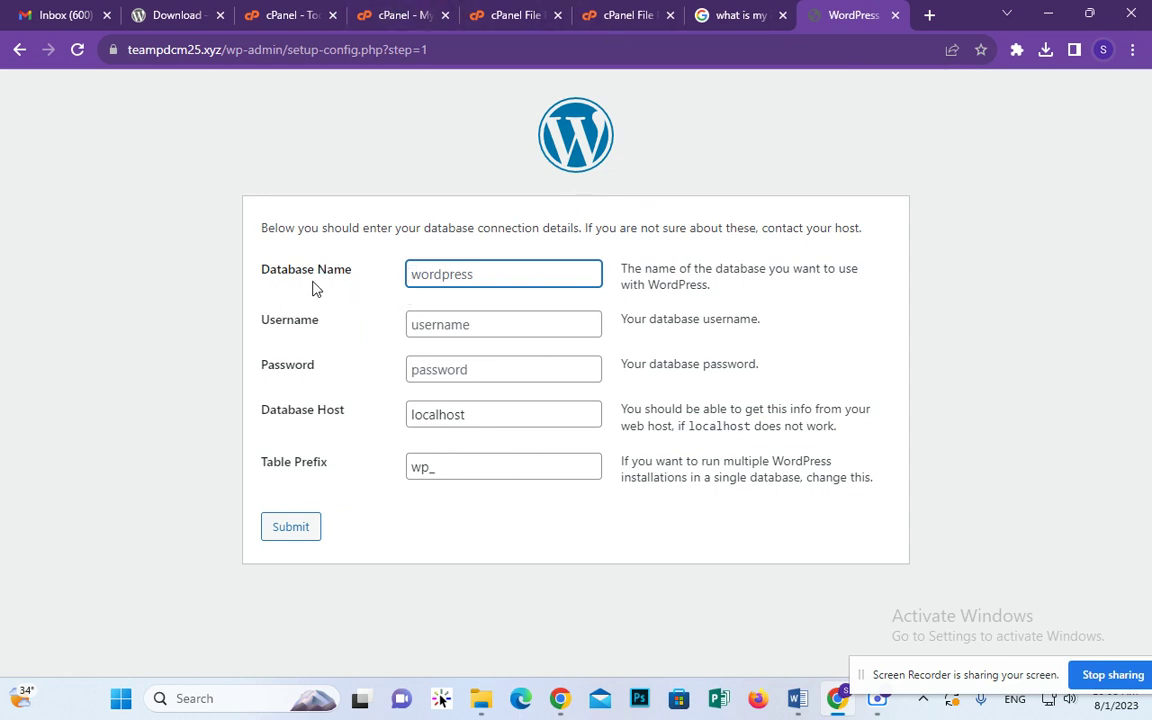
# - Copy the database name teampdcm25_pdcmwp from the cPanel wizard into Database Name
pyautogui.hotkey('ctrl', '4')
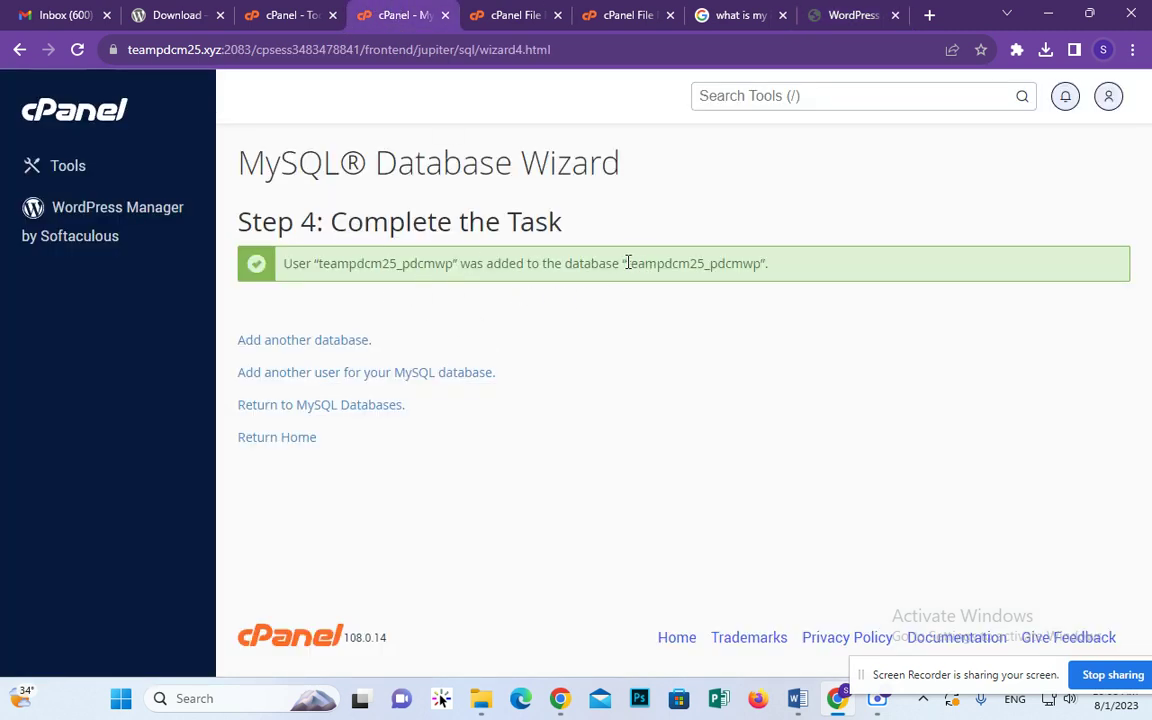
pyautogui.moveTo(625, 263); pyautogui.dragTo(762, 263)
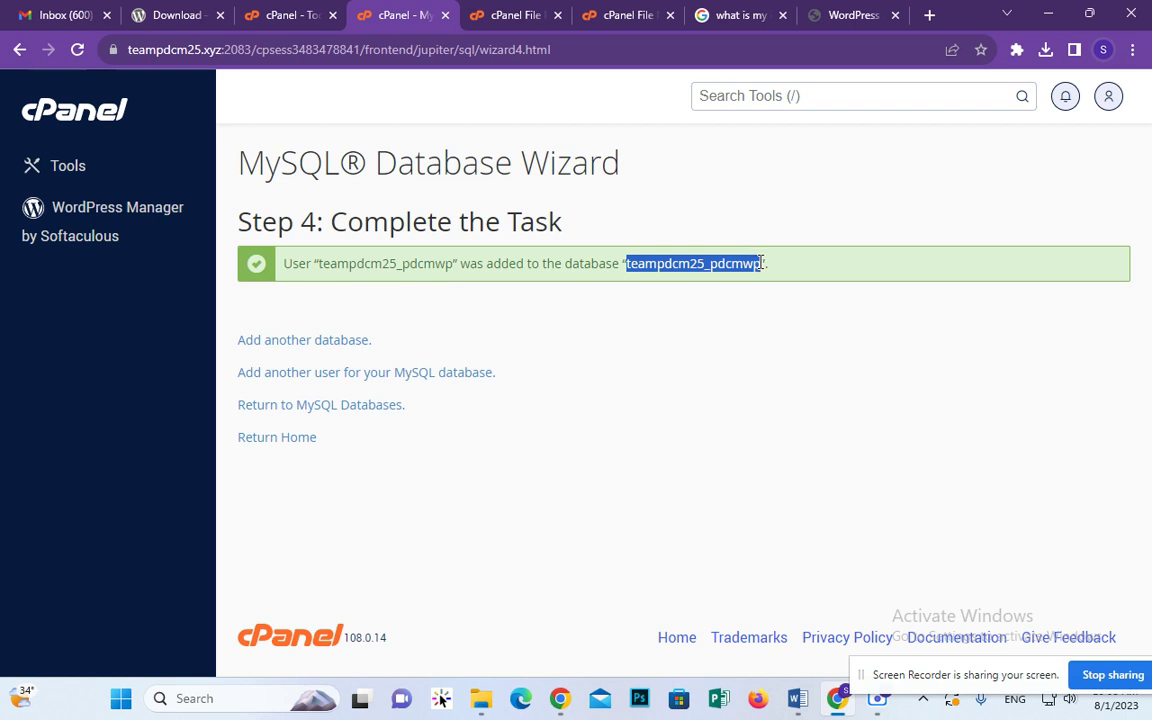
pyautogui.click(764, 306)
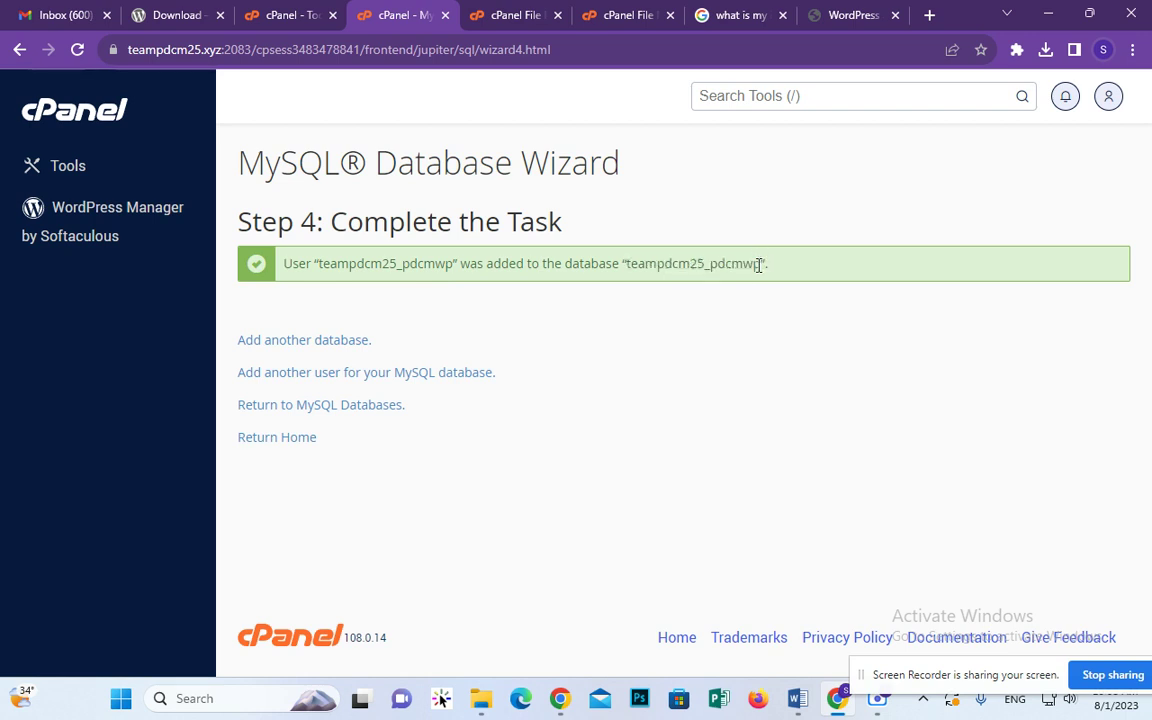
pyautogui.moveTo(759, 264); pyautogui.dragTo(626, 265)
pyautogui.rightClick(662, 259)
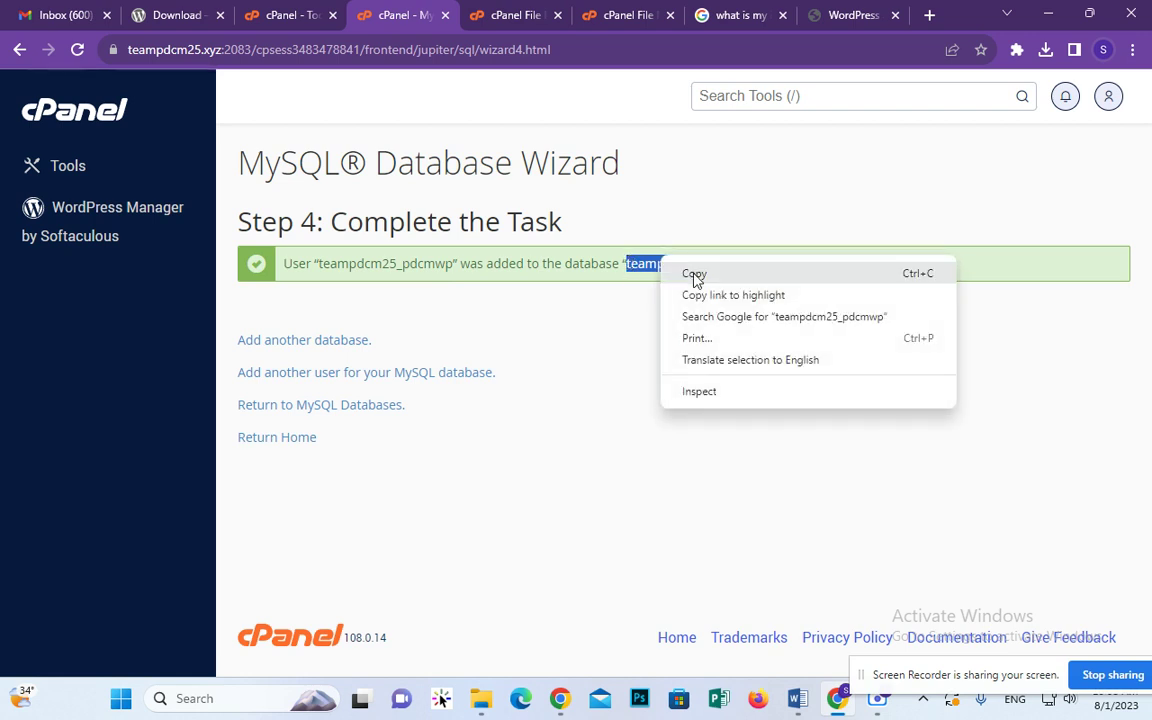
pyautogui.click(694, 274)
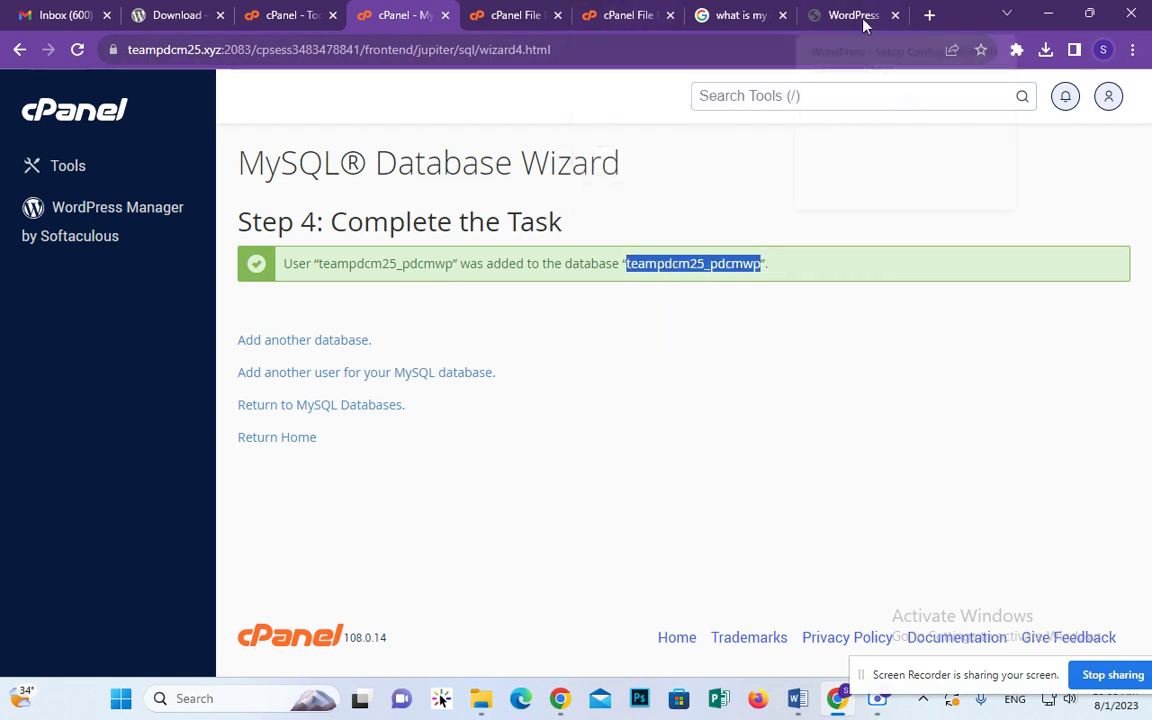
pyautogui.click(853, 15)
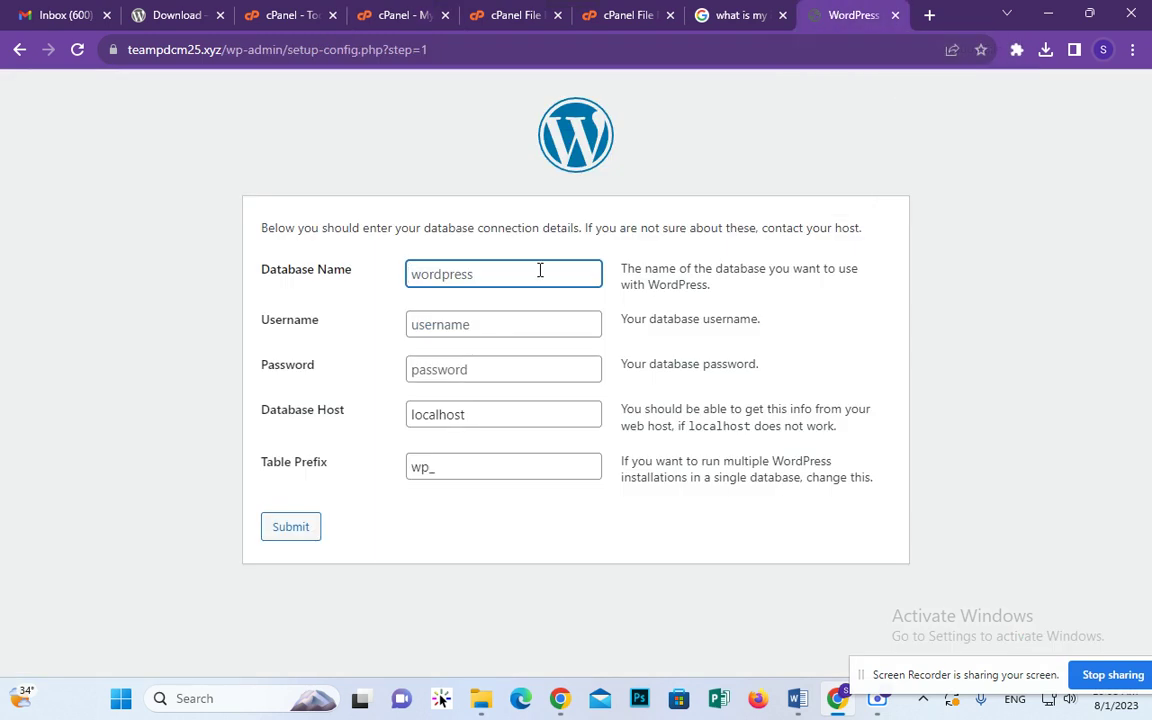
pyautogui.hotkey('ctrl', 'v')
# - Paste teampdcm25_pdcmwp as Username, enter the database password, keep localhost and wp_
pyautogui.click(400, 15)
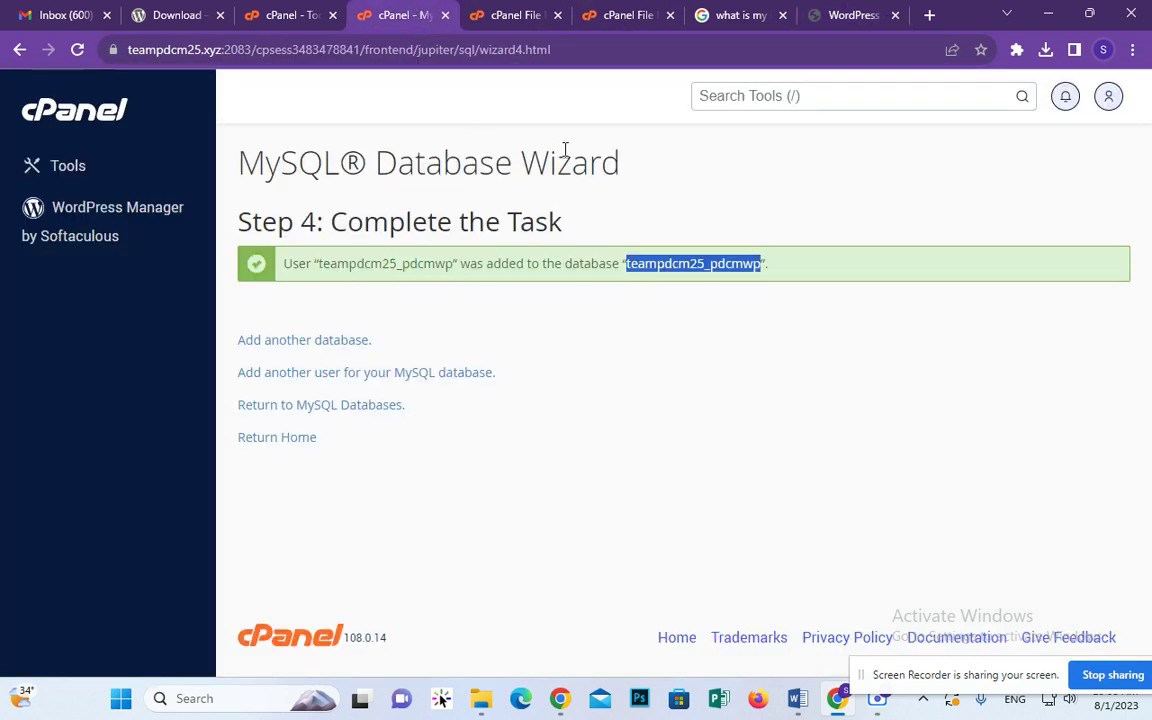
pyautogui.click(525, 16)
pyautogui.click(822, 18)
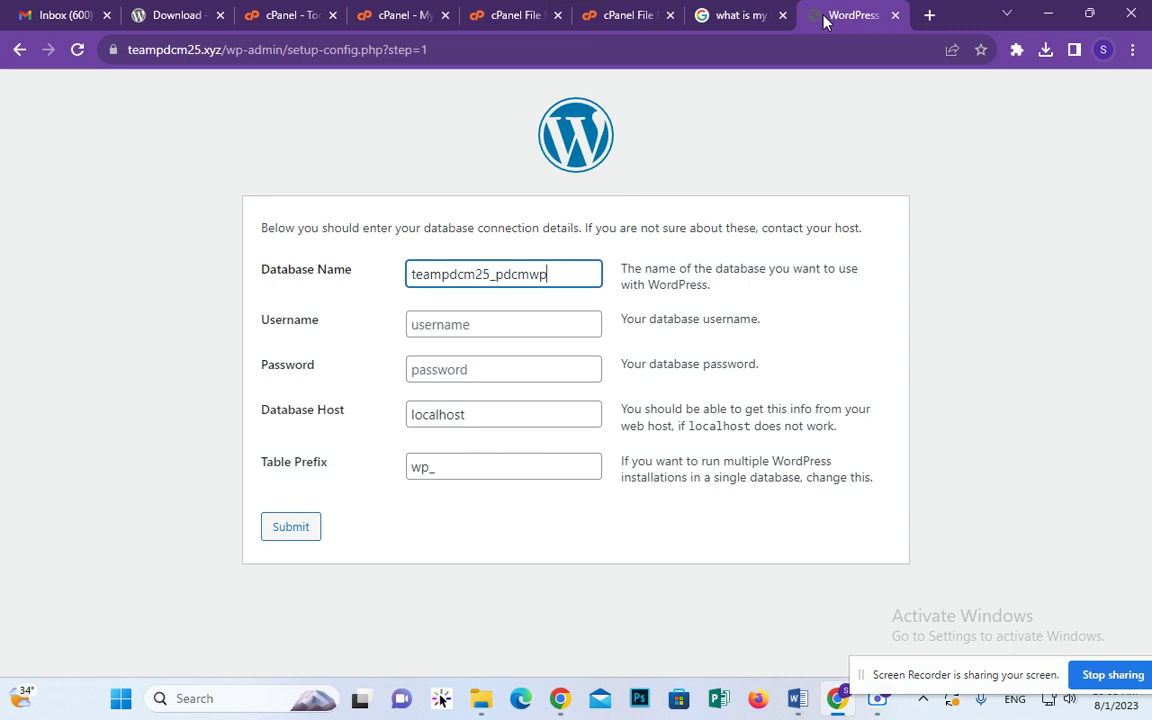
pyautogui.click(449, 322)
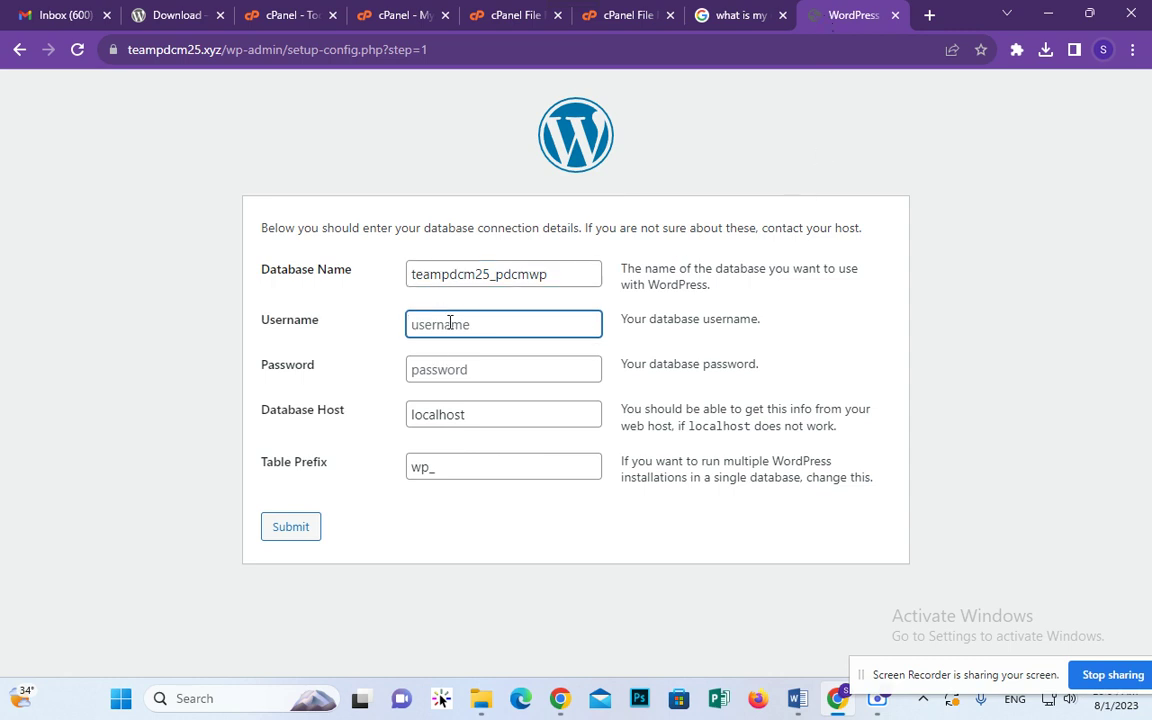
pyautogui.hotkey('ctrl', 'v')
pyautogui.click(500, 379)
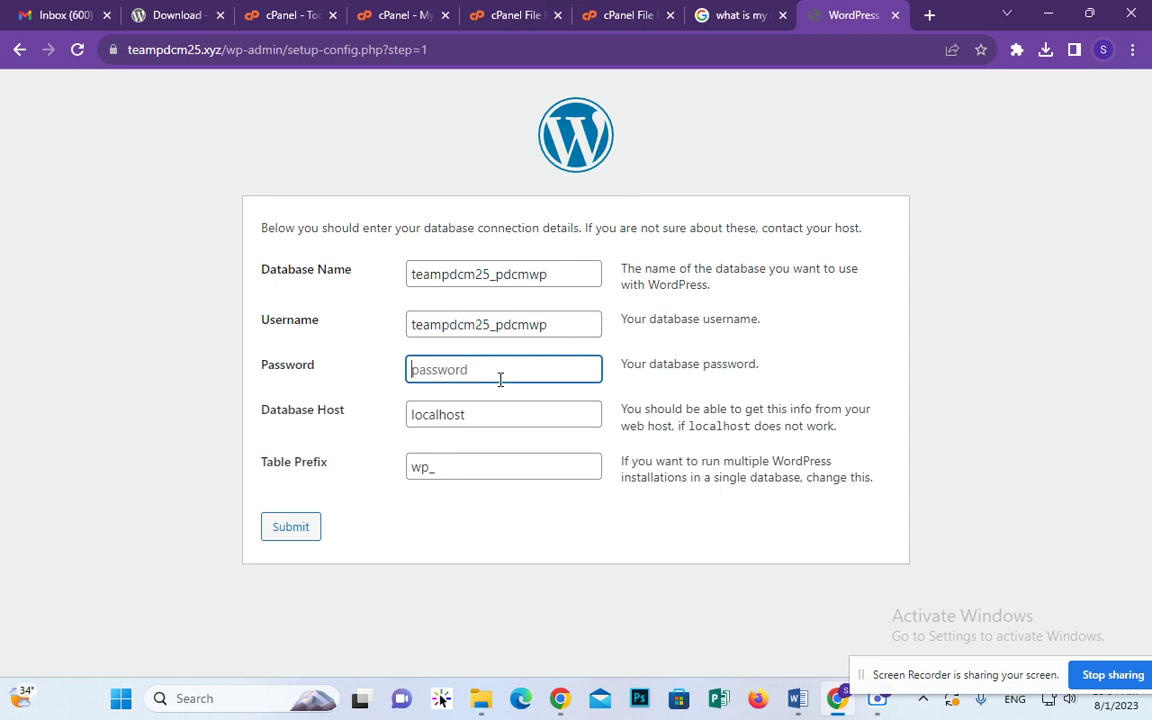
pyautogui.click(331, 420)
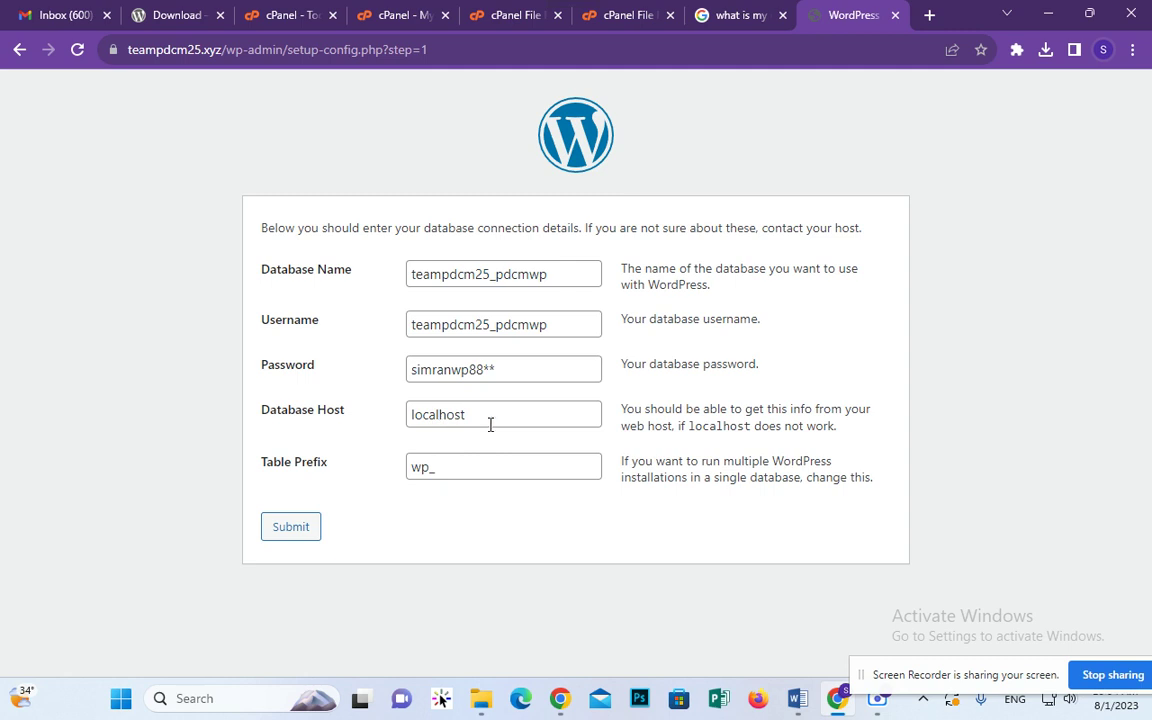
pyautogui.moveTo(491, 424); pyautogui.dragTo(391, 414)
pyautogui.click(391, 413)
pyautogui.click(265, 472)
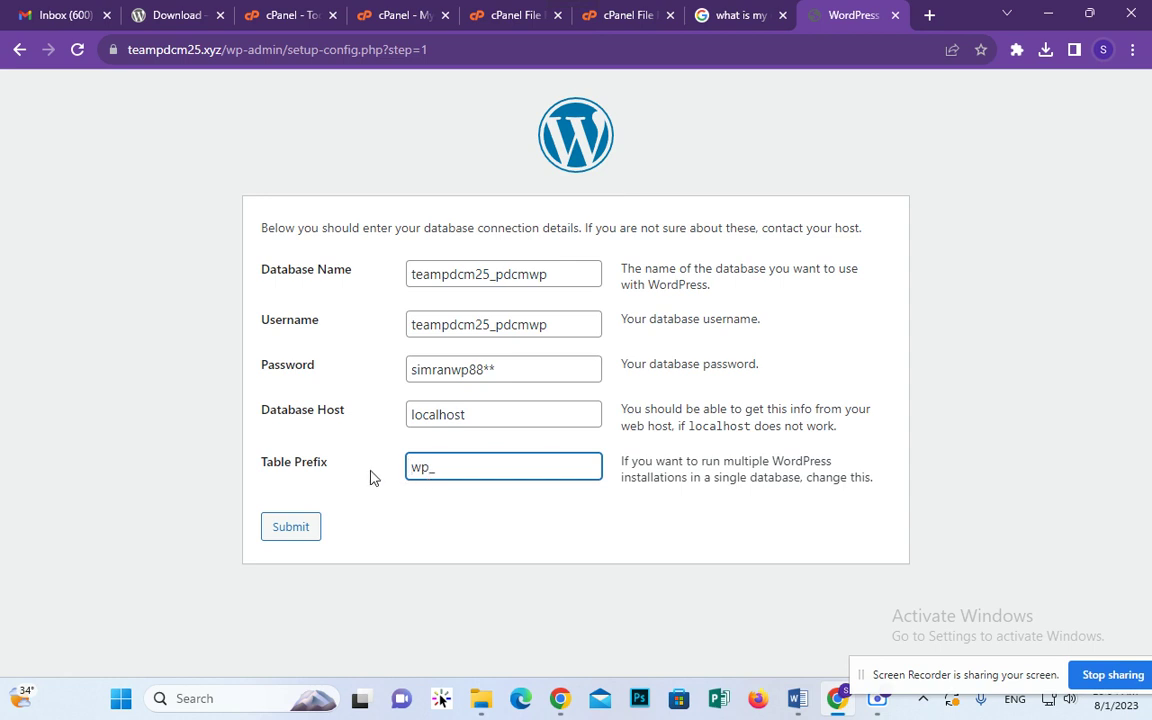
# - Submit the database details, then cross-check the user and database names on the cPanel wizard tab
pyautogui.click(288, 527)
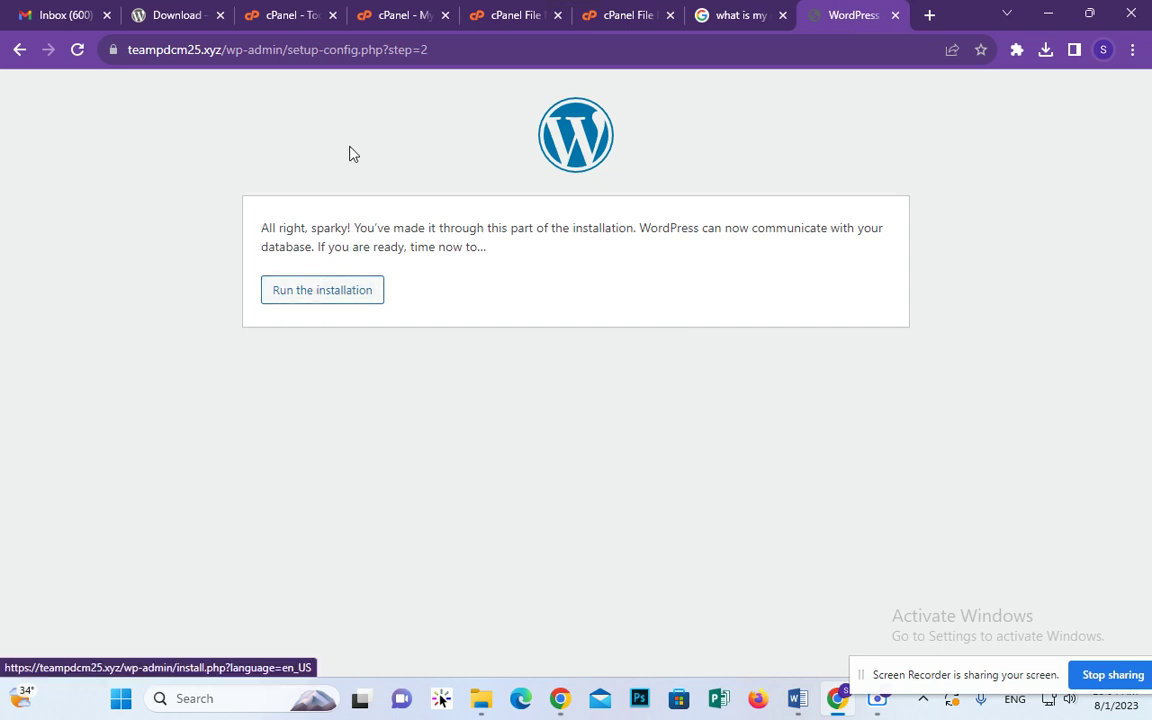
pyautogui.click(512, 14)
pyautogui.click(413, 14)
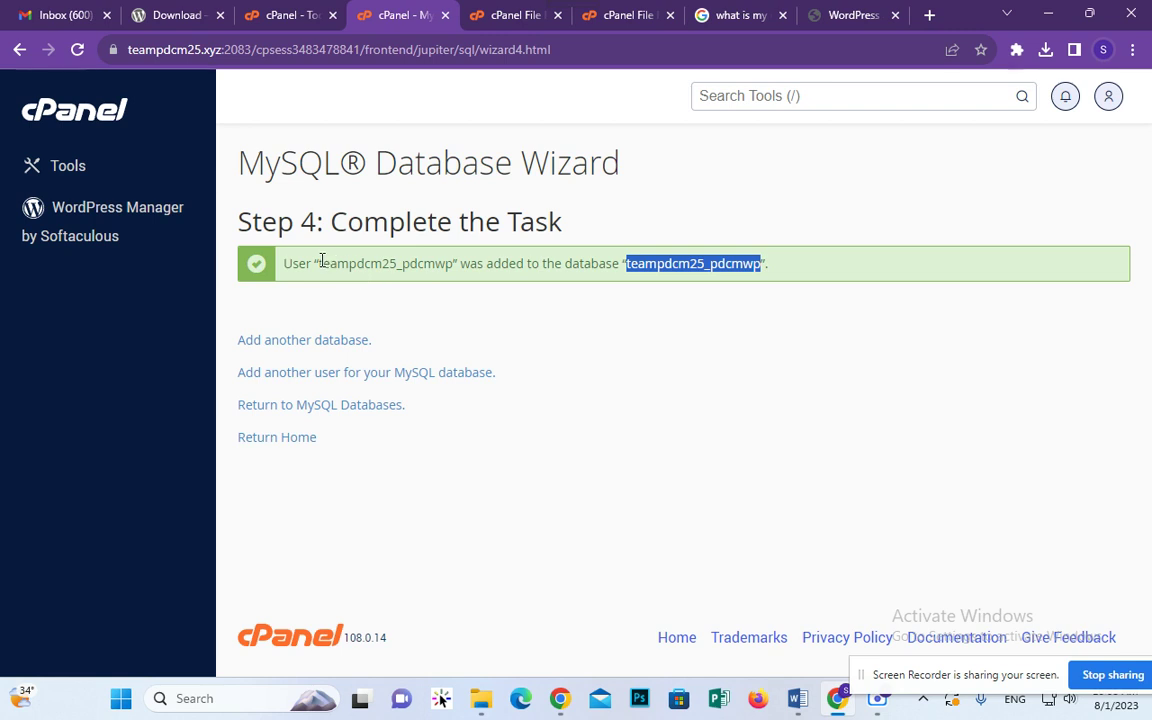
pyautogui.moveTo(320, 262); pyautogui.dragTo(421, 263)
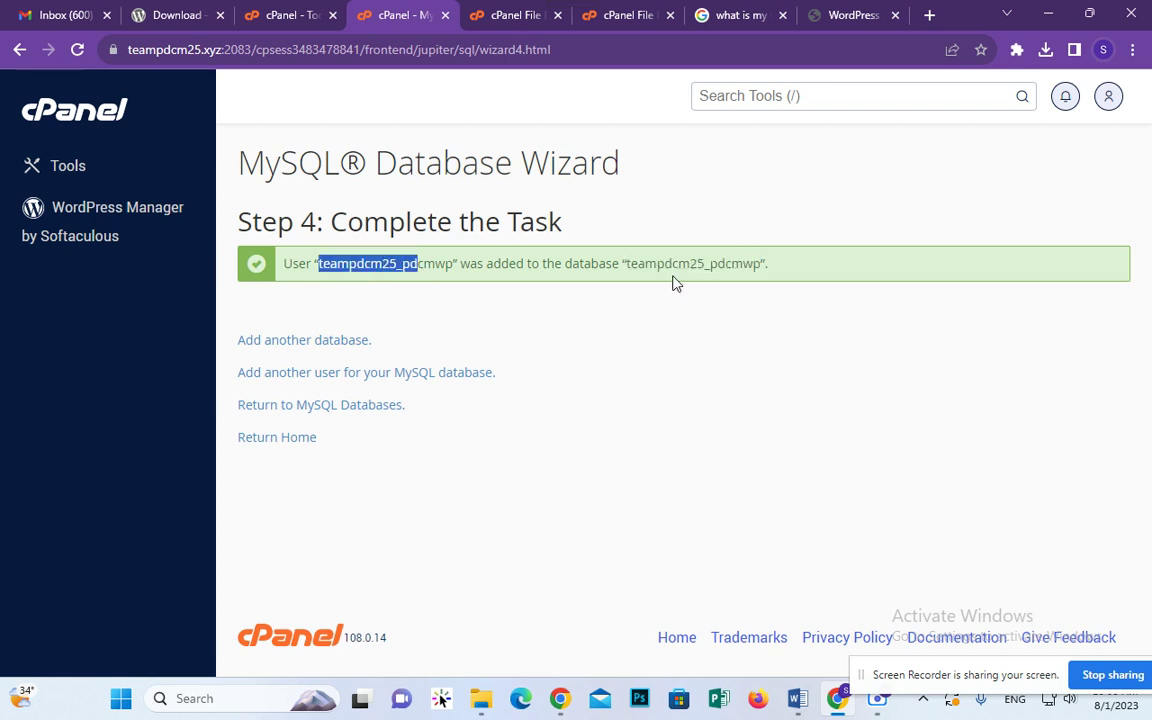
pyautogui.click(627, 267)
pyautogui.moveTo(627, 265); pyautogui.dragTo(733, 265)
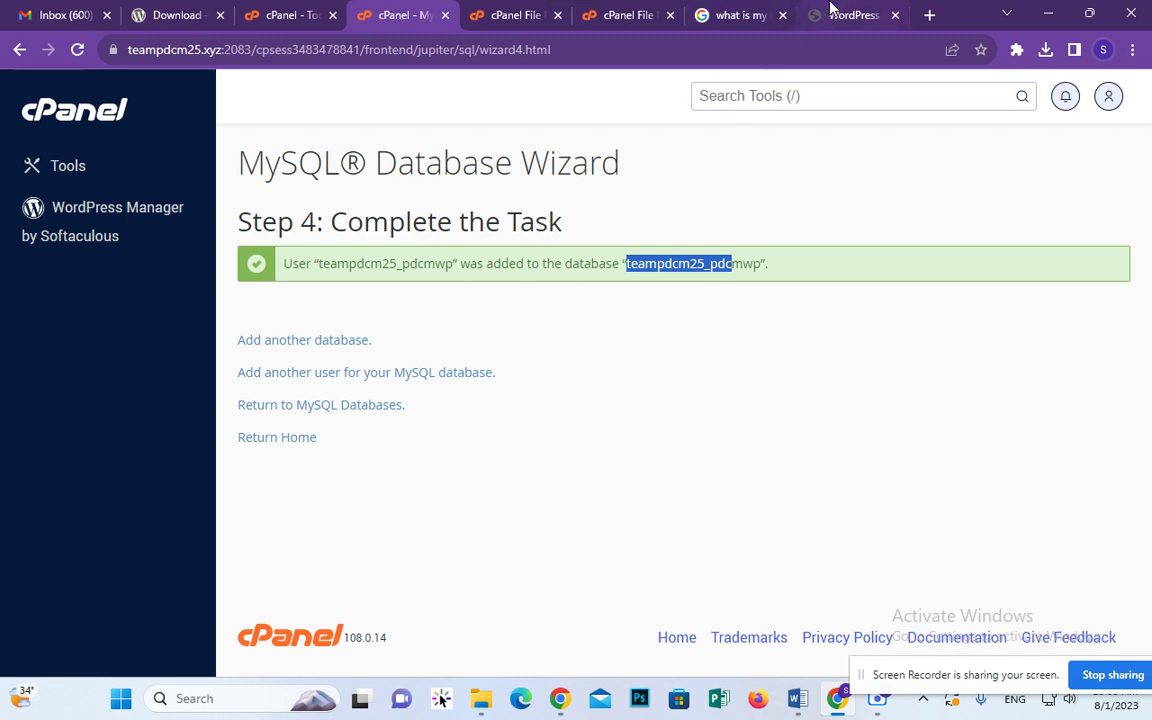
pyautogui.click(830, 14)
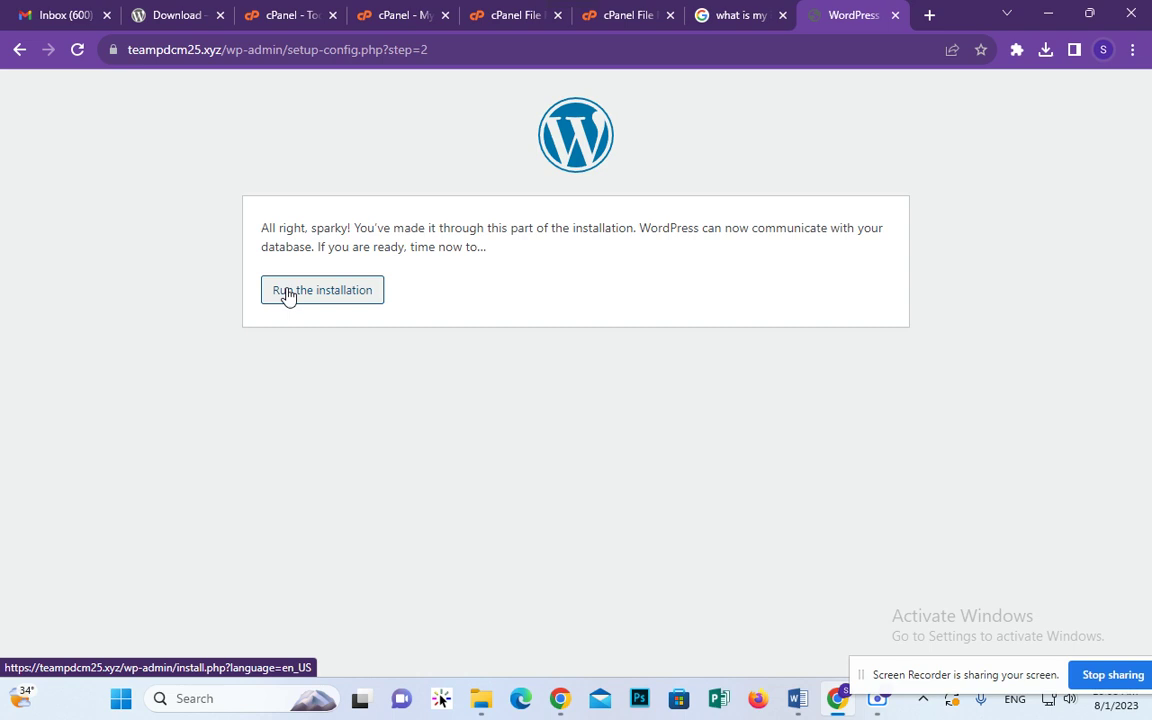
# - Start the installation and set the site title to 'Professional Digital Content Management Students Portal'
pyautogui.click(287, 297)
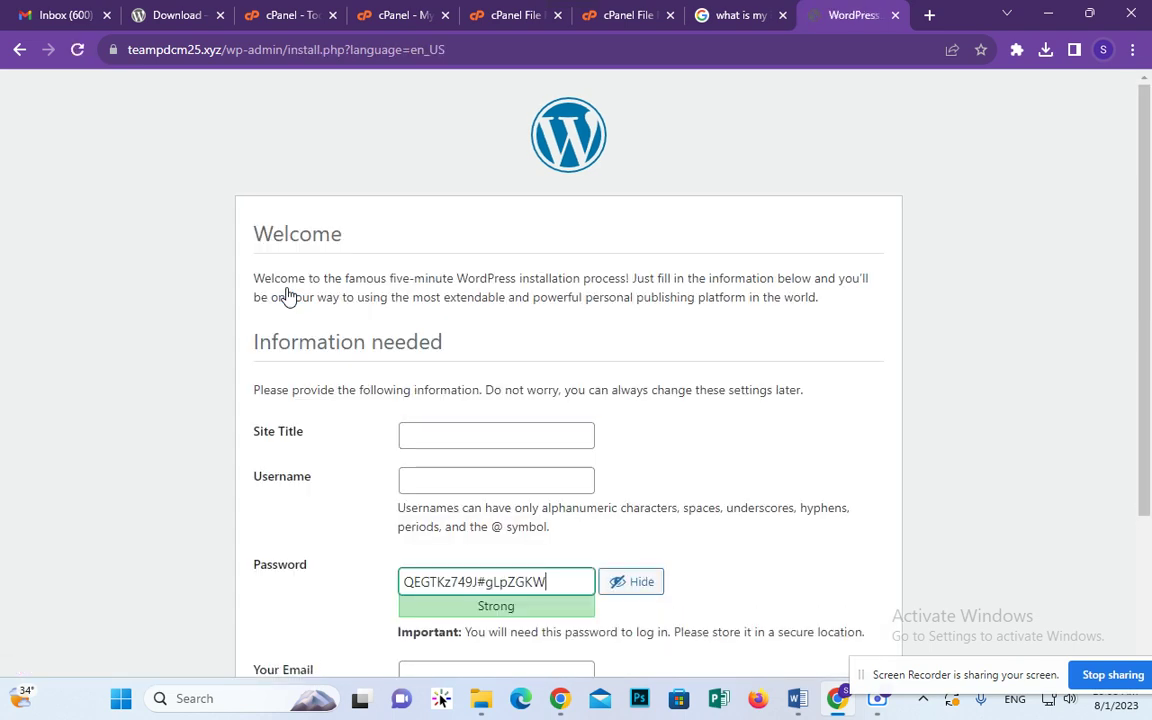
pyautogui.scroll(-3, 437, 306)
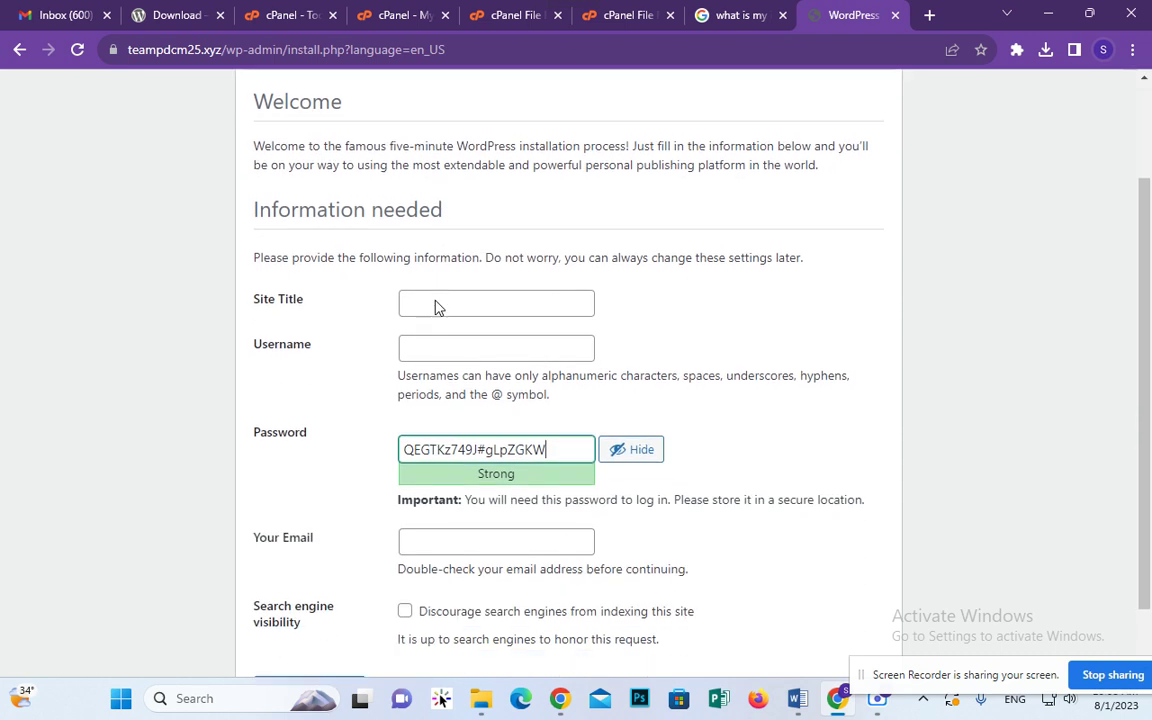
pyautogui.click(430, 259)
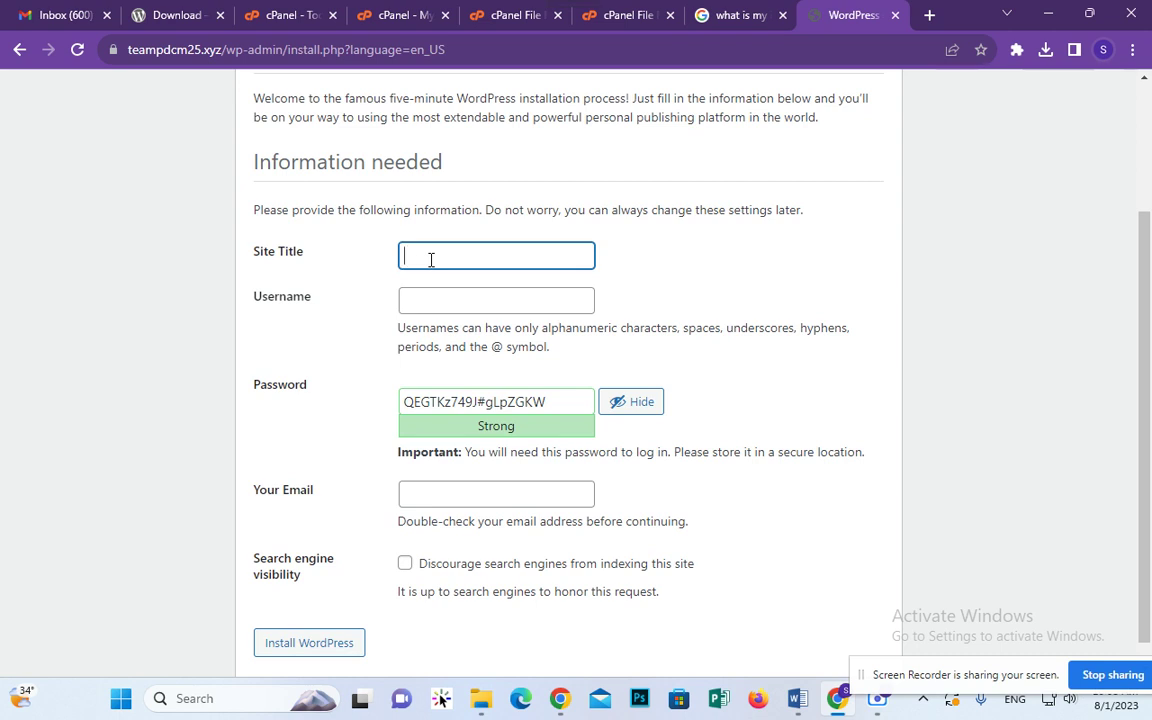
pyautogui.write('Profession')
pyautogui.write('al Digital ')
pyautogui.write('COn')
pyautogui.press('BackSpace')
pyautogui.press('BackSpace')
pyautogui.write('ontent Managmee')
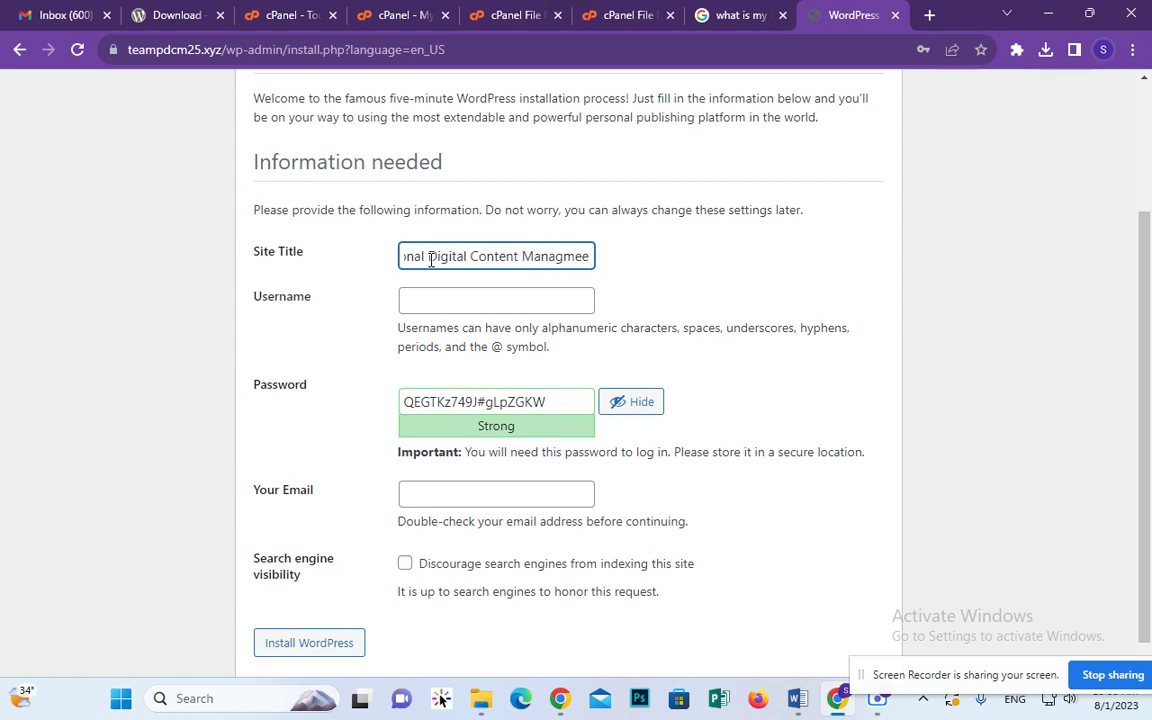
pyautogui.press('BackSpace')
pyautogui.write('nt')
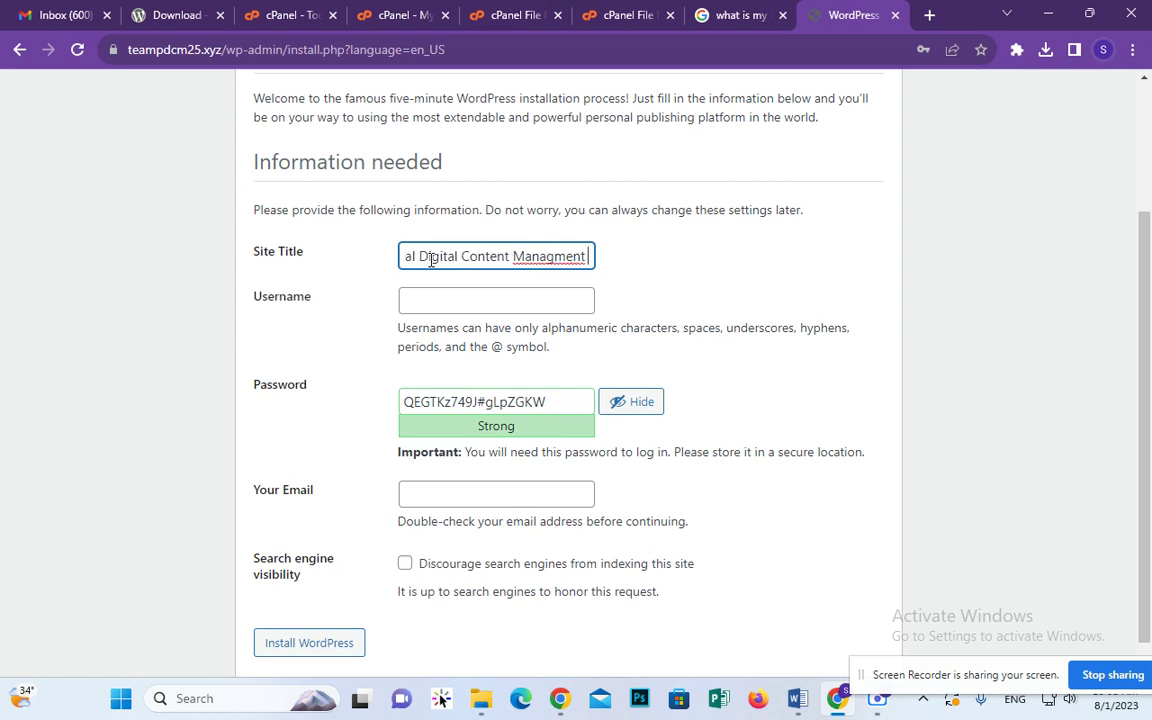
pyautogui.press('BackSpace')
pyautogui.press('BackSpace')
pyautogui.press('BackSpace')
pyautogui.press('BackSpace')
pyautogui.write('e')
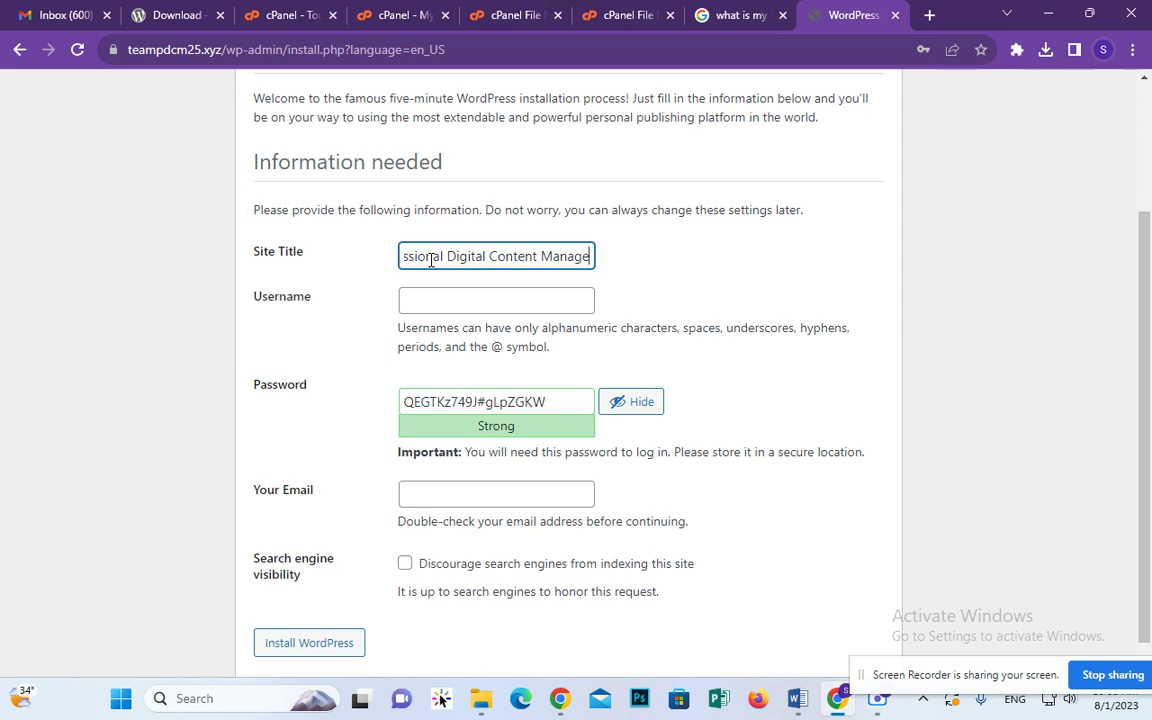
pyautogui.write('ment S')
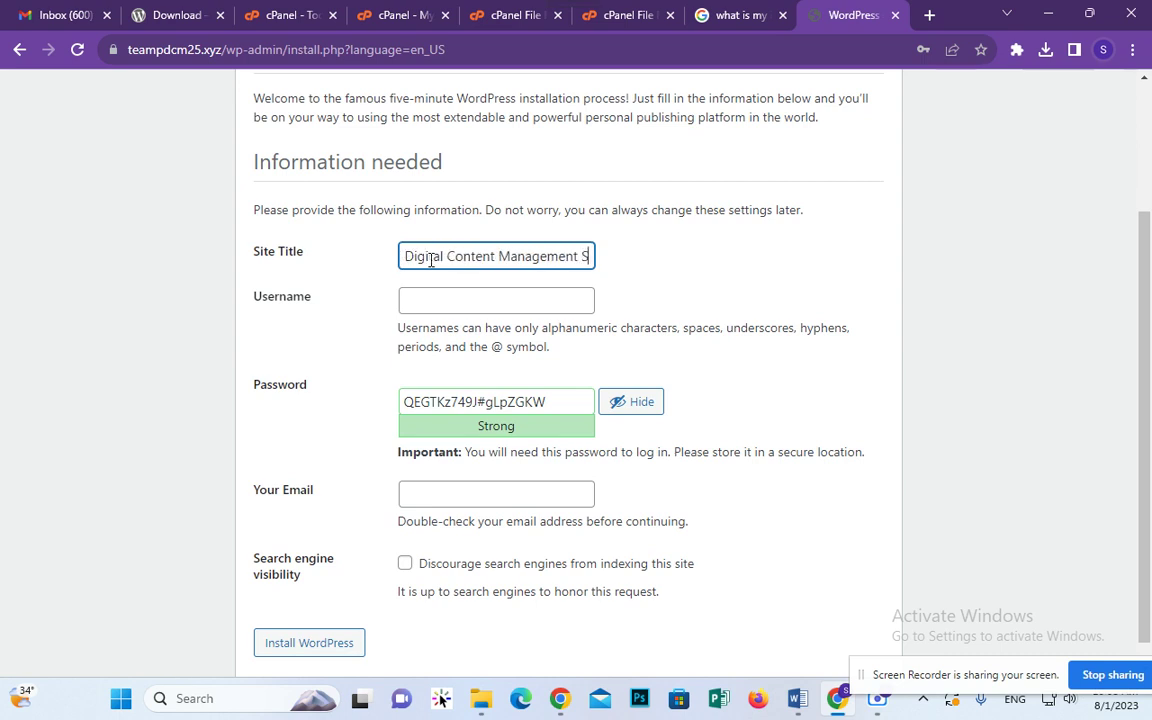
pyautogui.write('tudents')
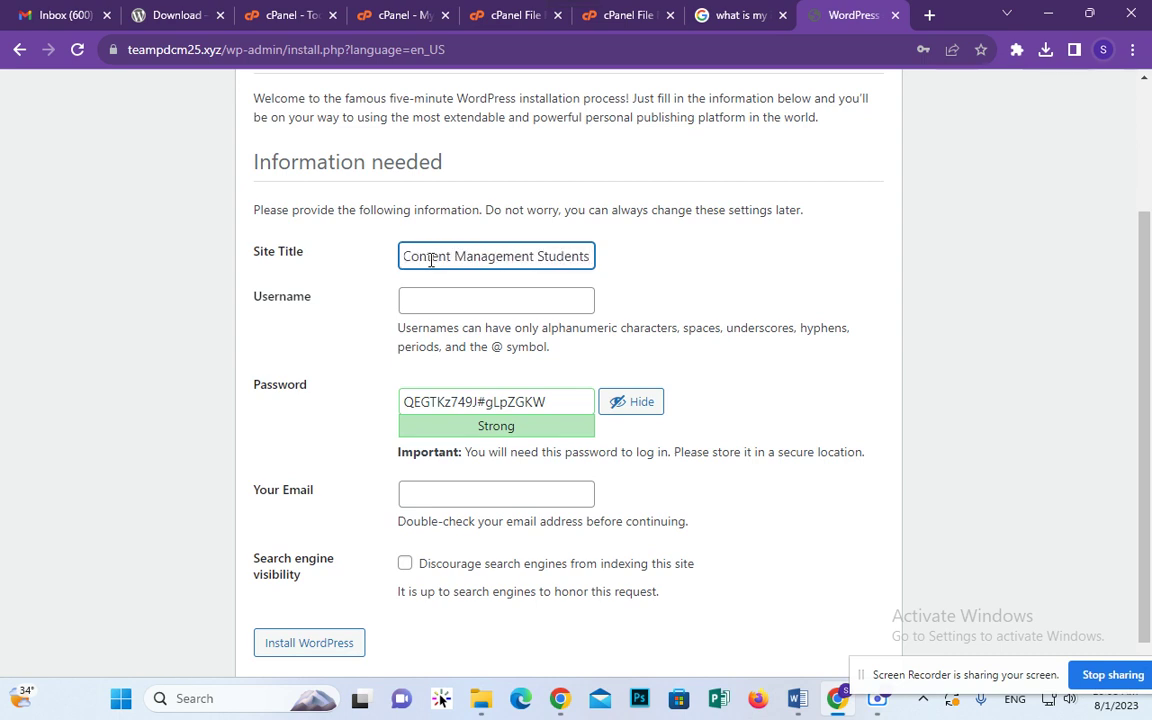
pyautogui.write(' Poral')
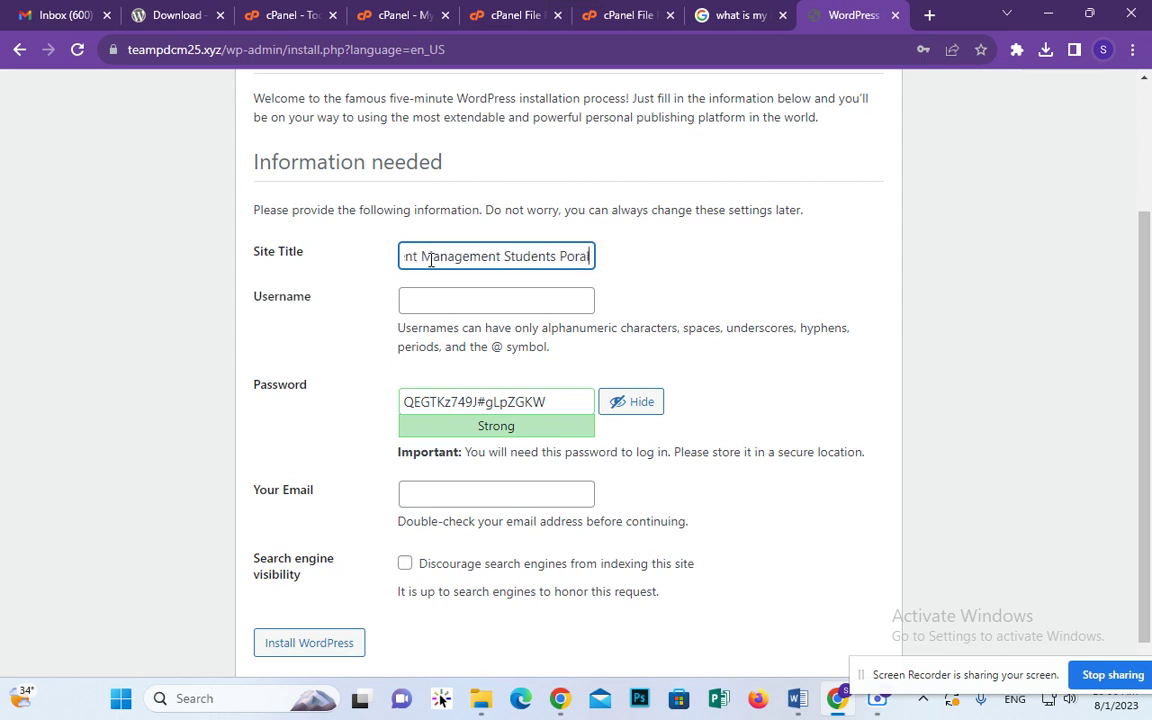
pyautogui.press('BackSpace')
pyautogui.press('BackSpace')
pyautogui.write('rtal')
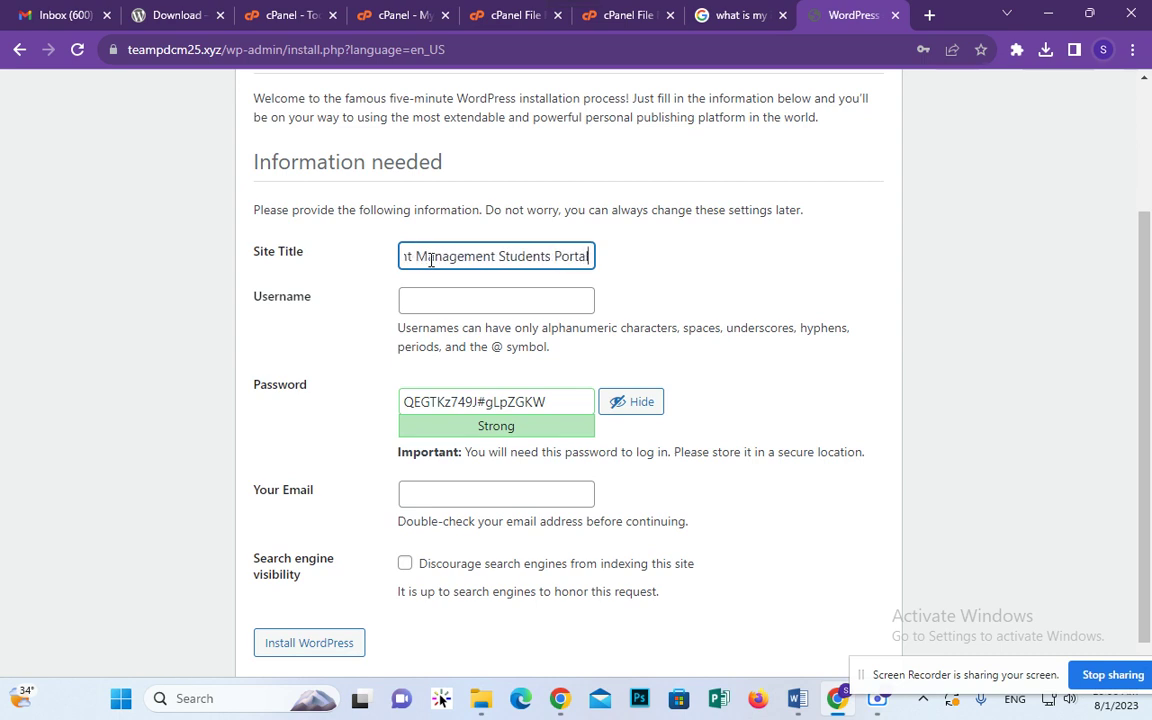
# - Set username admin with a short password and confirm use of the weak password
pyautogui.press('Tab')
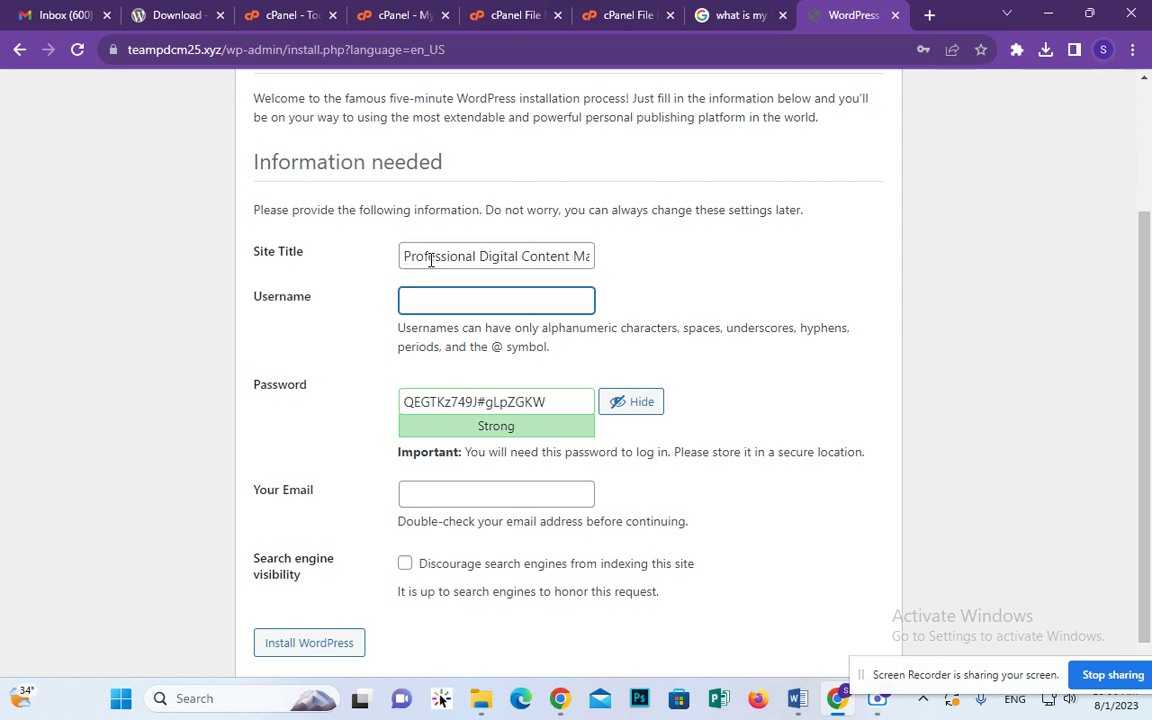
pyautogui.write('admin')
pyautogui.press('Tab')
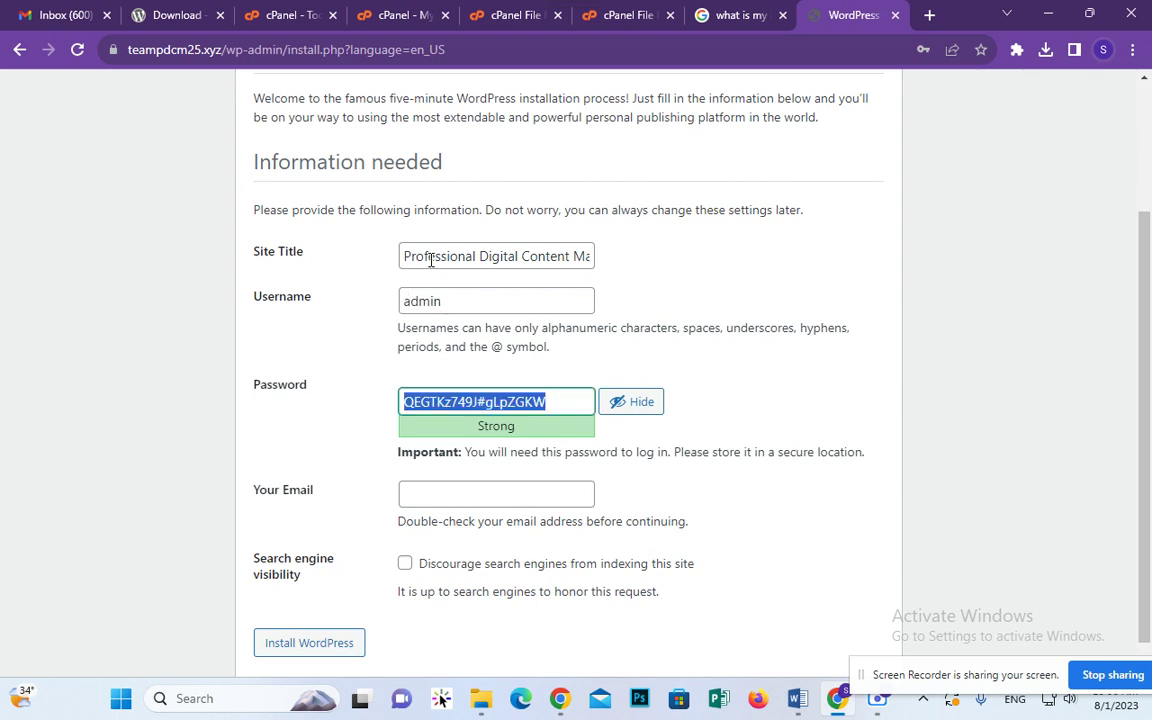
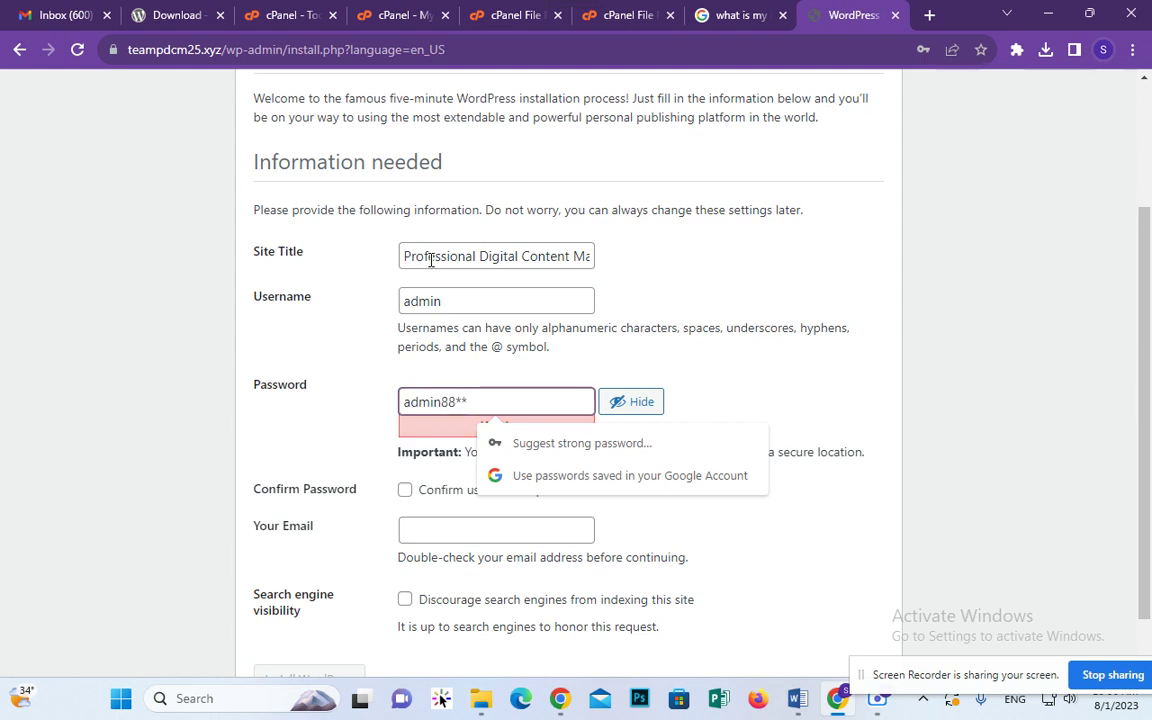
pyautogui.click(366, 440)
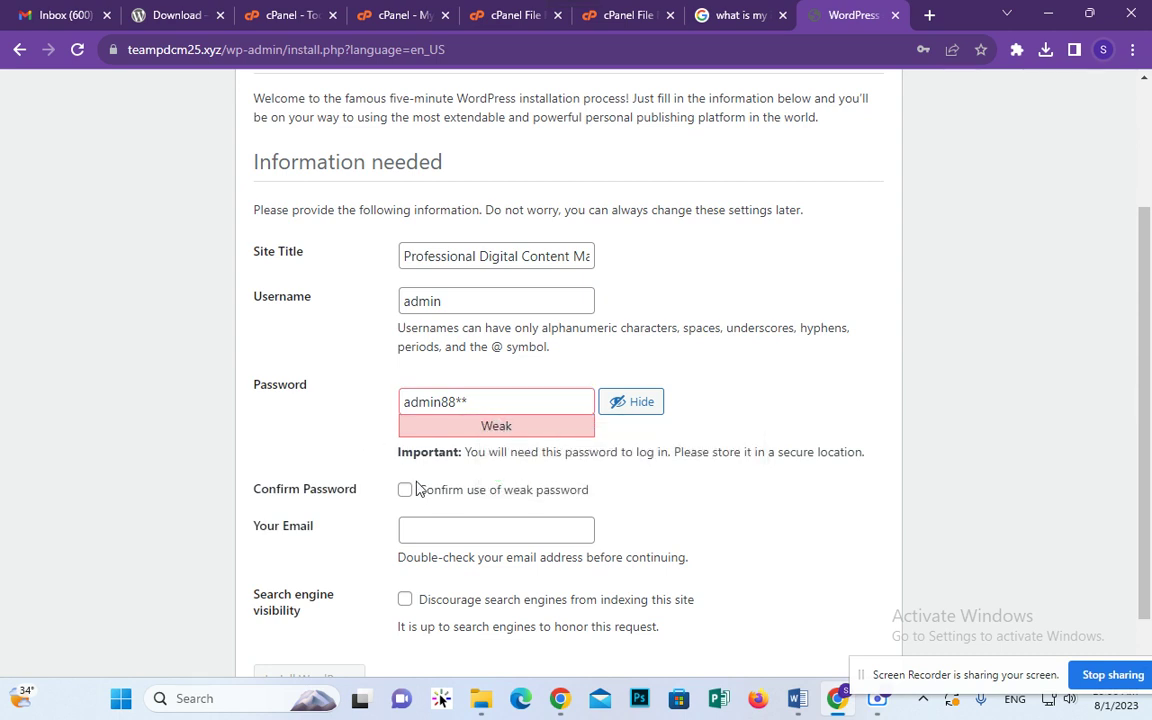
pyautogui.scroll(-1, 404, 457)
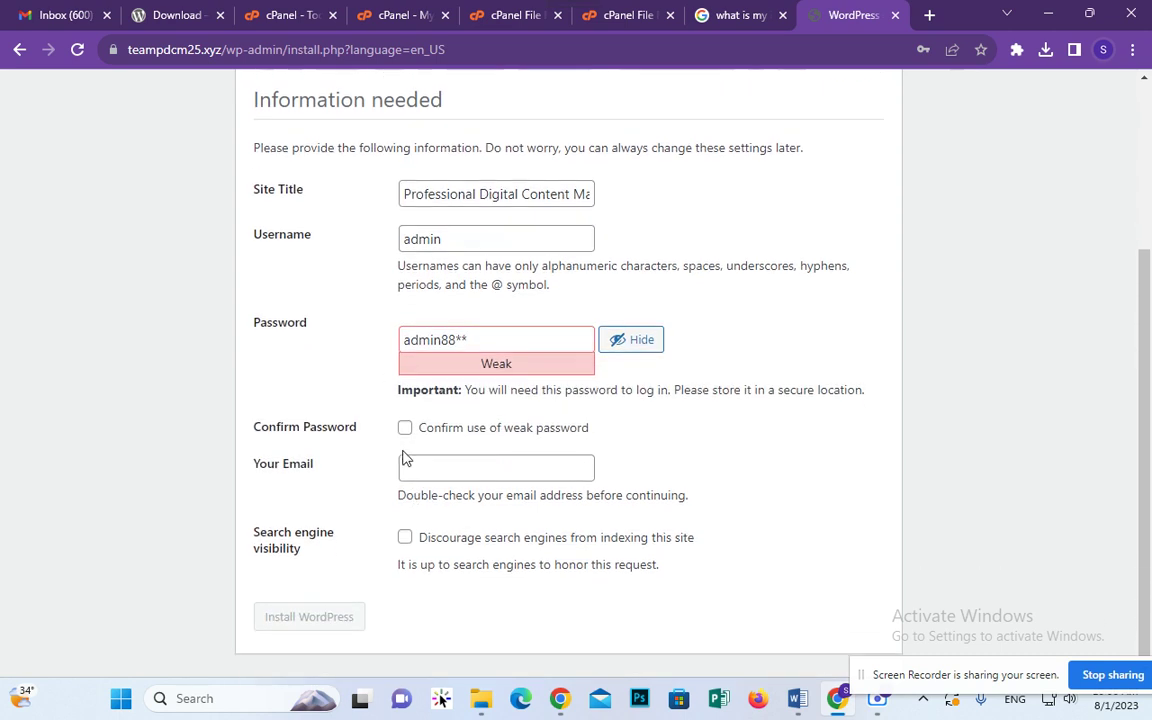
pyautogui.click(404, 429)
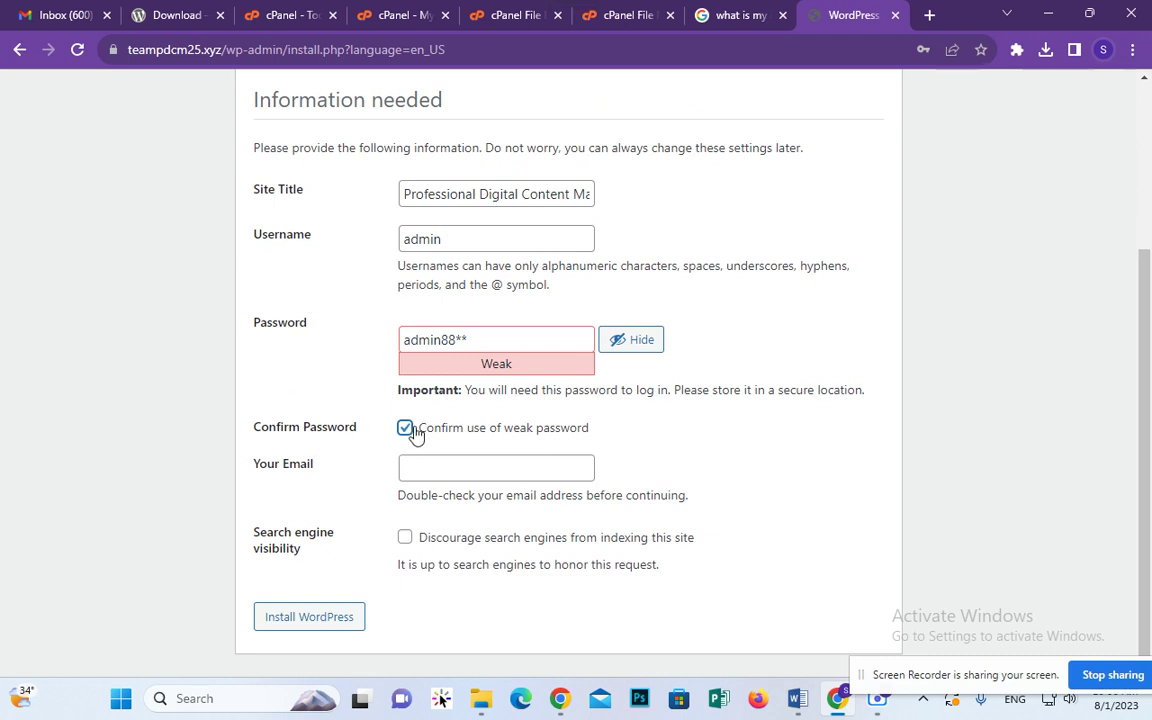
pyautogui.moveTo(470, 340); pyautogui.dragTo(180, 350)
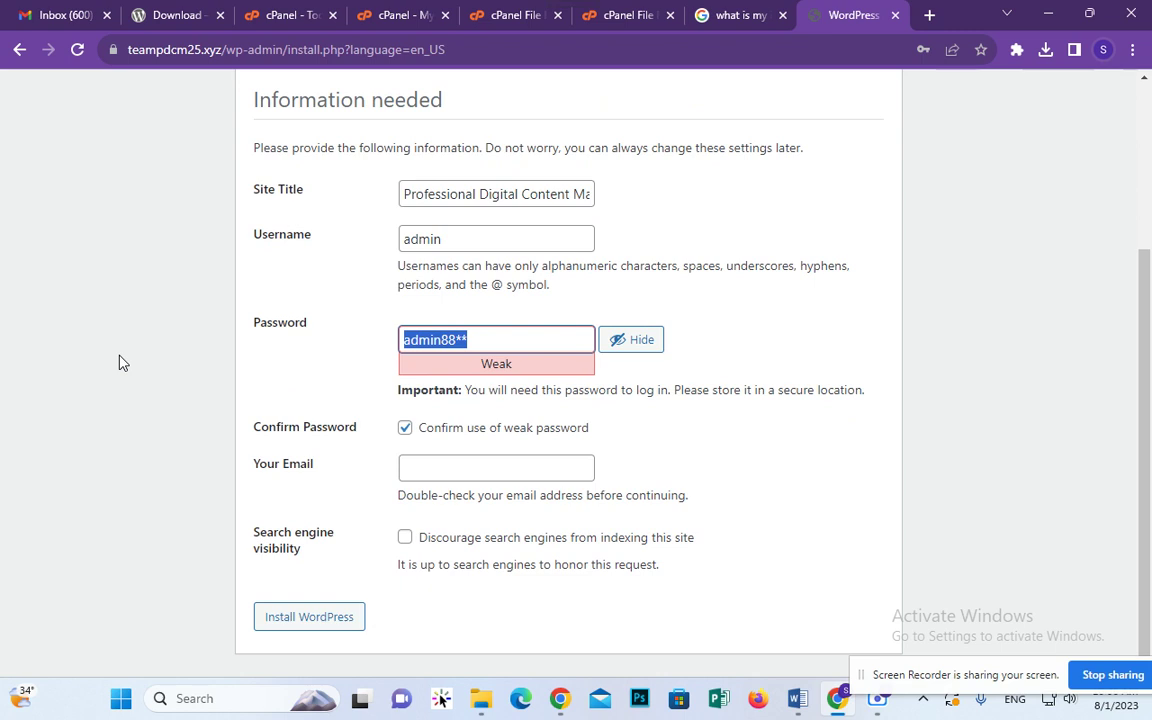
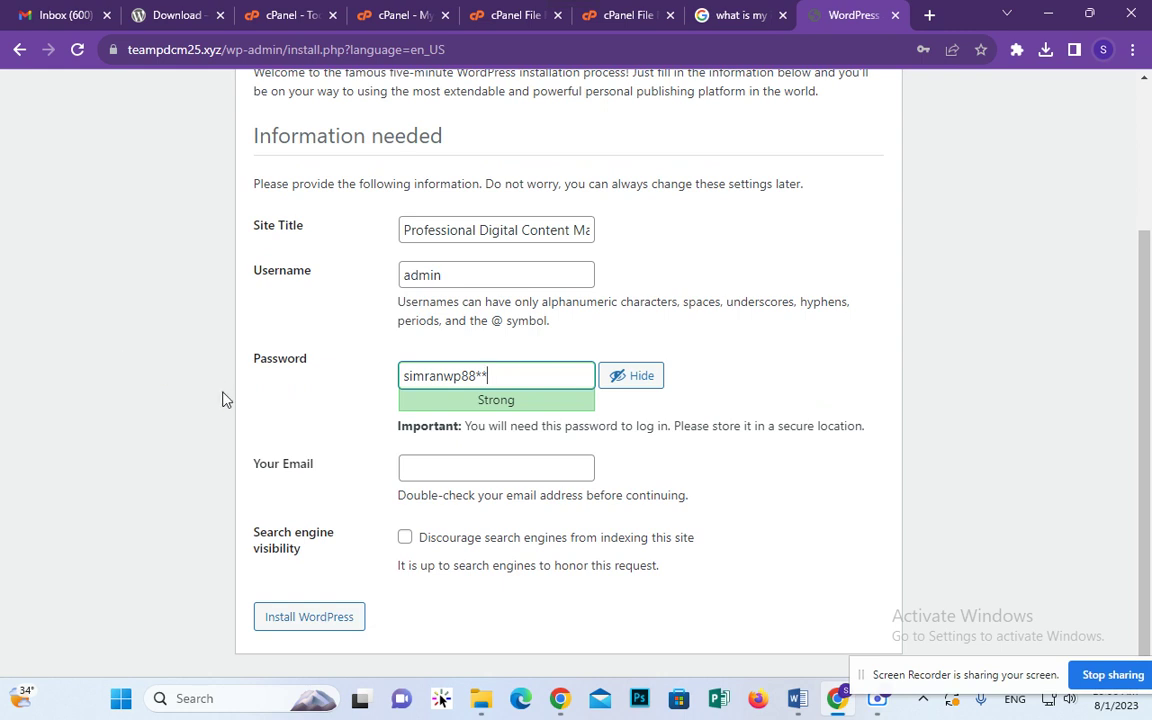
pyautogui.moveTo(496, 378); pyautogui.dragTo(350, 370)
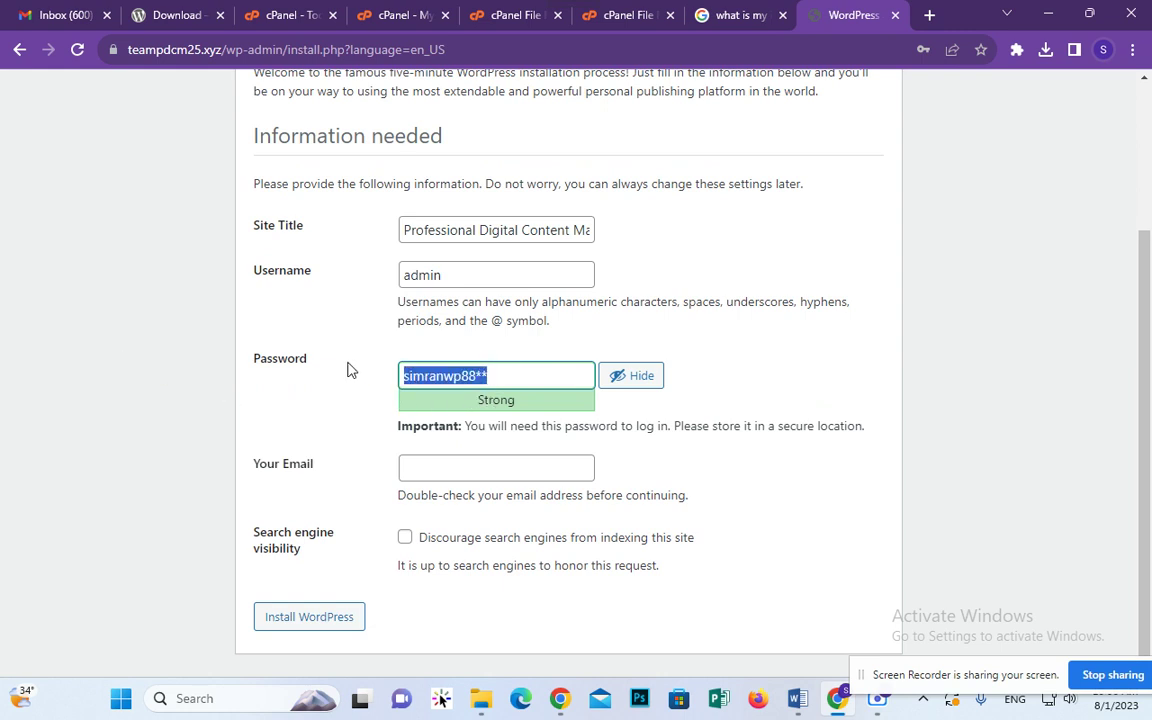
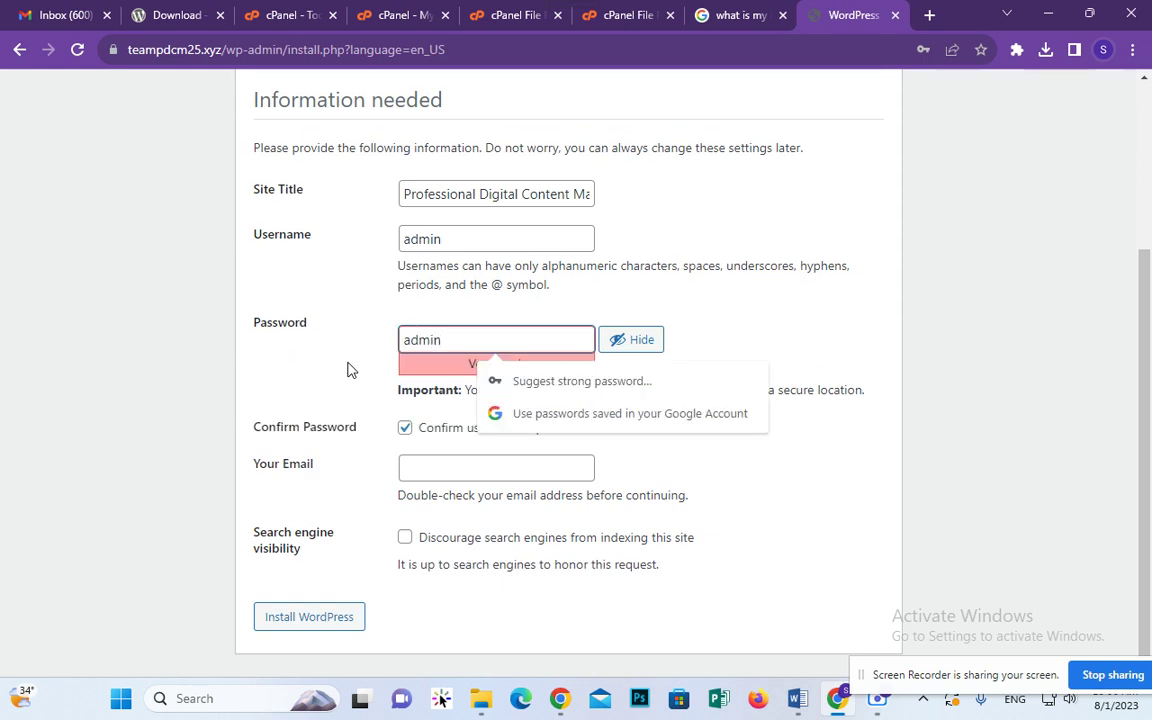
pyautogui.click(347, 370)
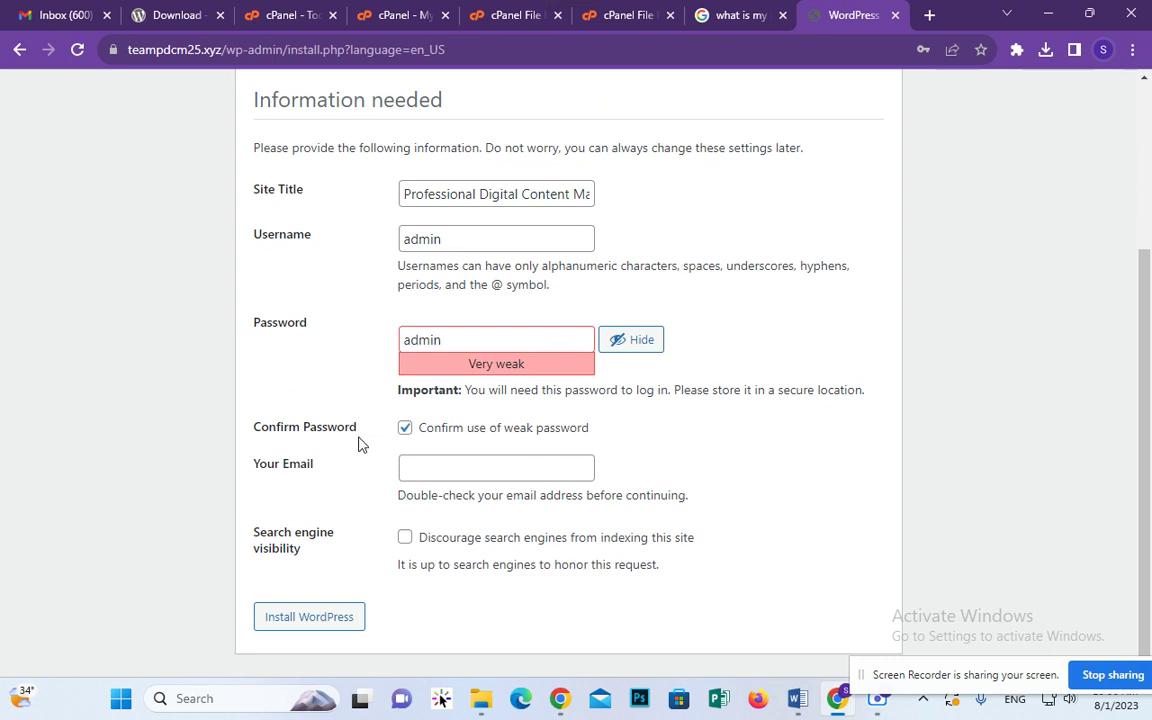
# - Enter the administrator's e-mail address, leaving search engine indexing allowed
pyautogui.click(443, 465)
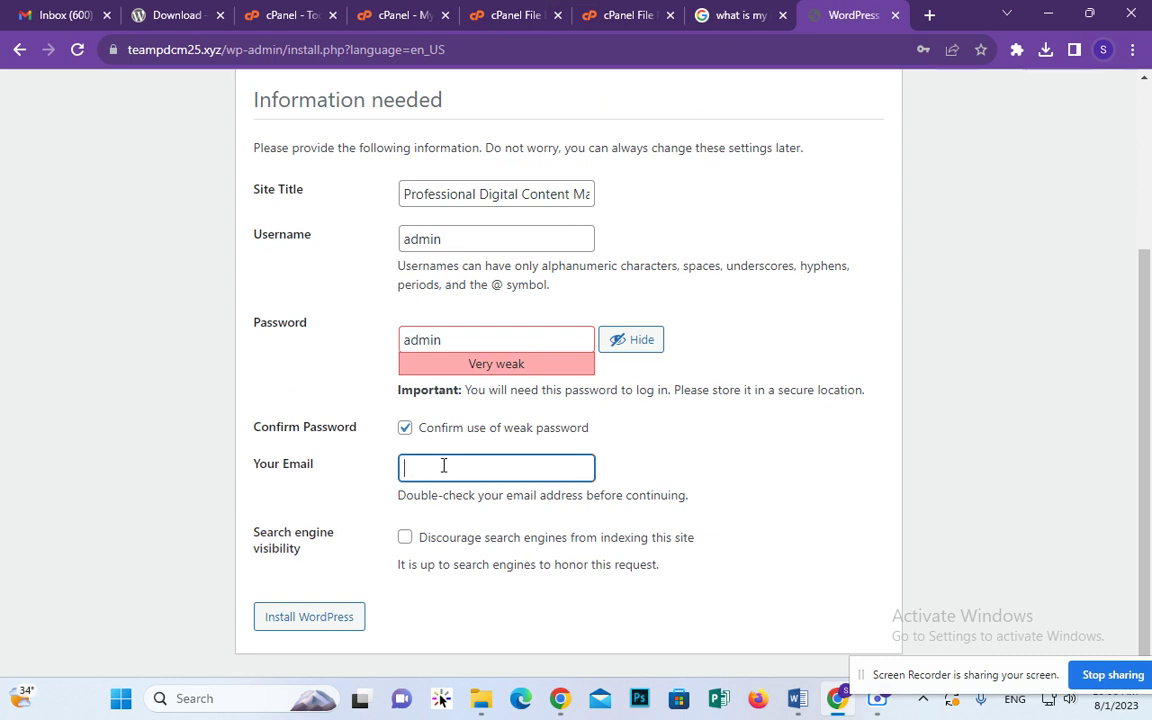
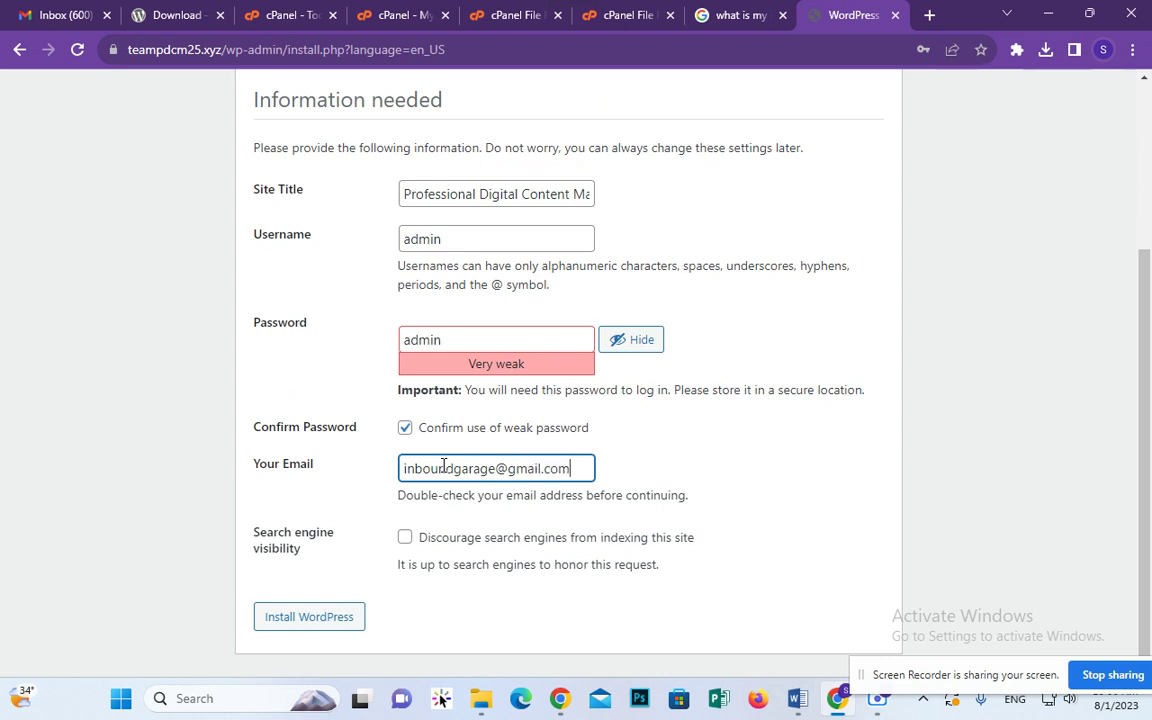
pyautogui.click(336, 484)
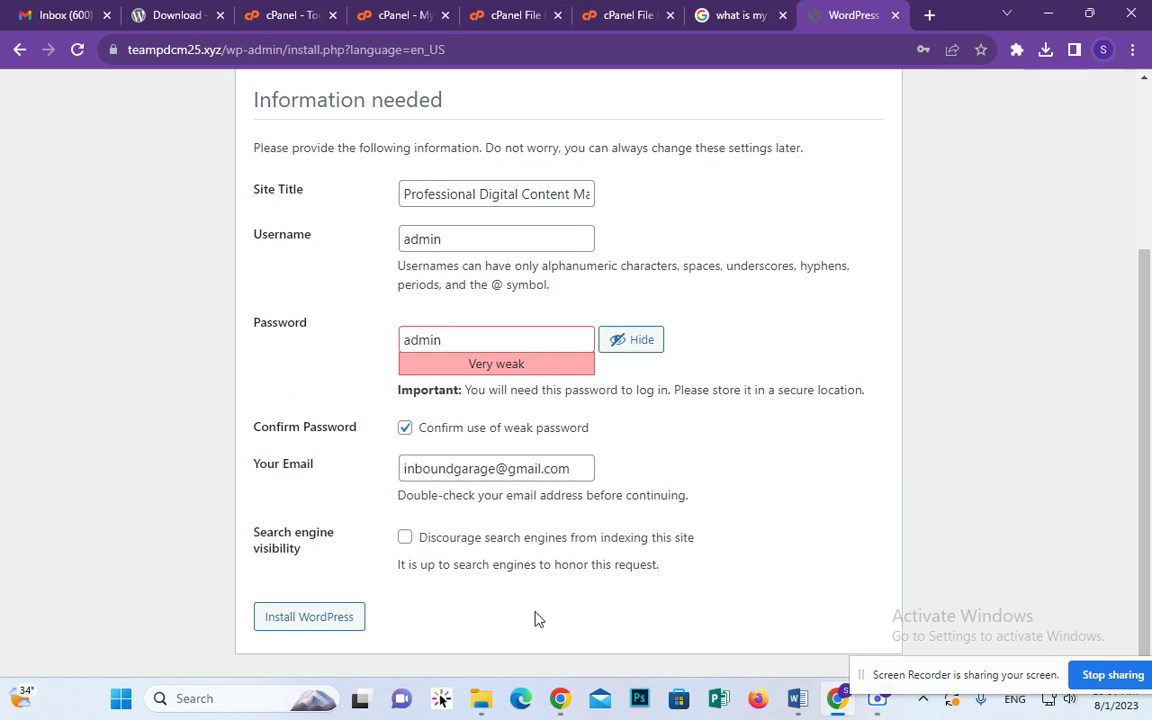
pyautogui.moveTo(684, 581); pyautogui.dragTo(424, 541)
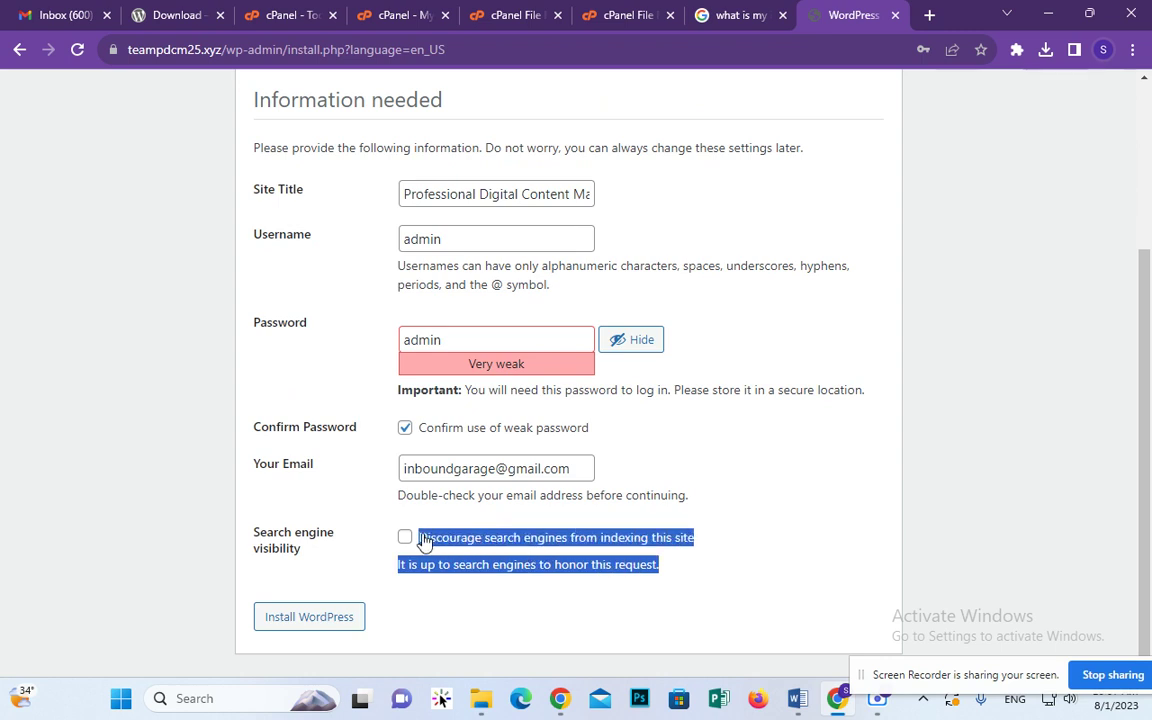
pyautogui.moveTo(424, 541); pyautogui.dragTo(740, 541)
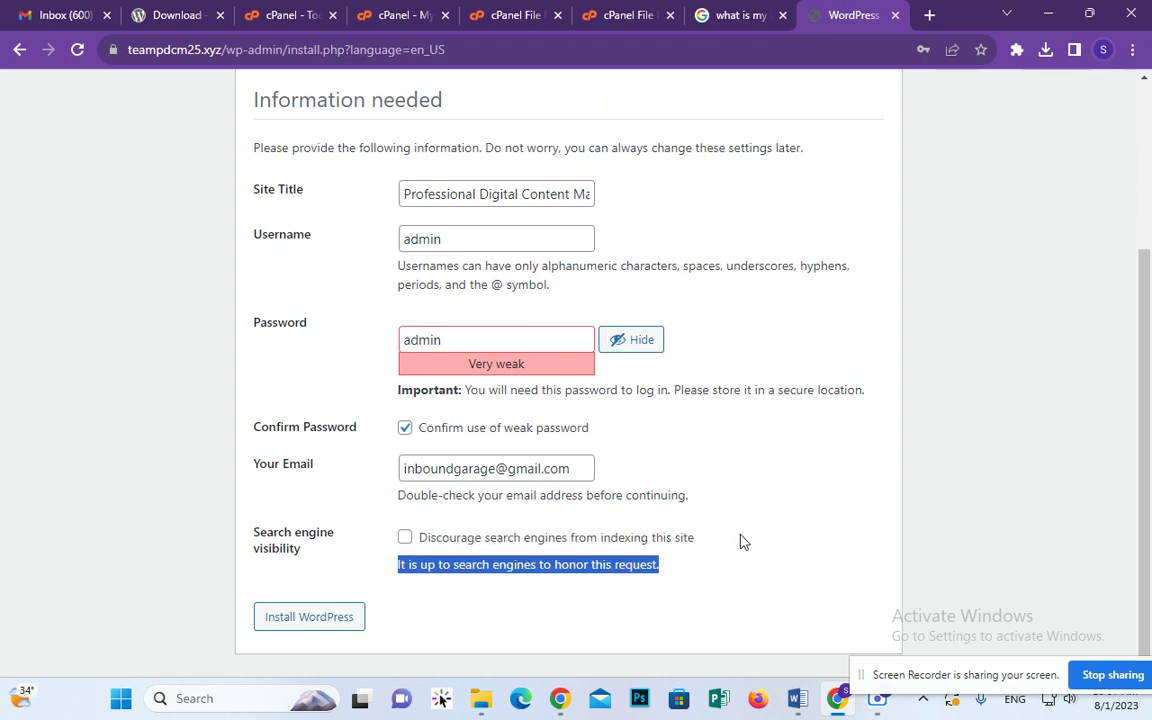
pyautogui.click(740, 541)
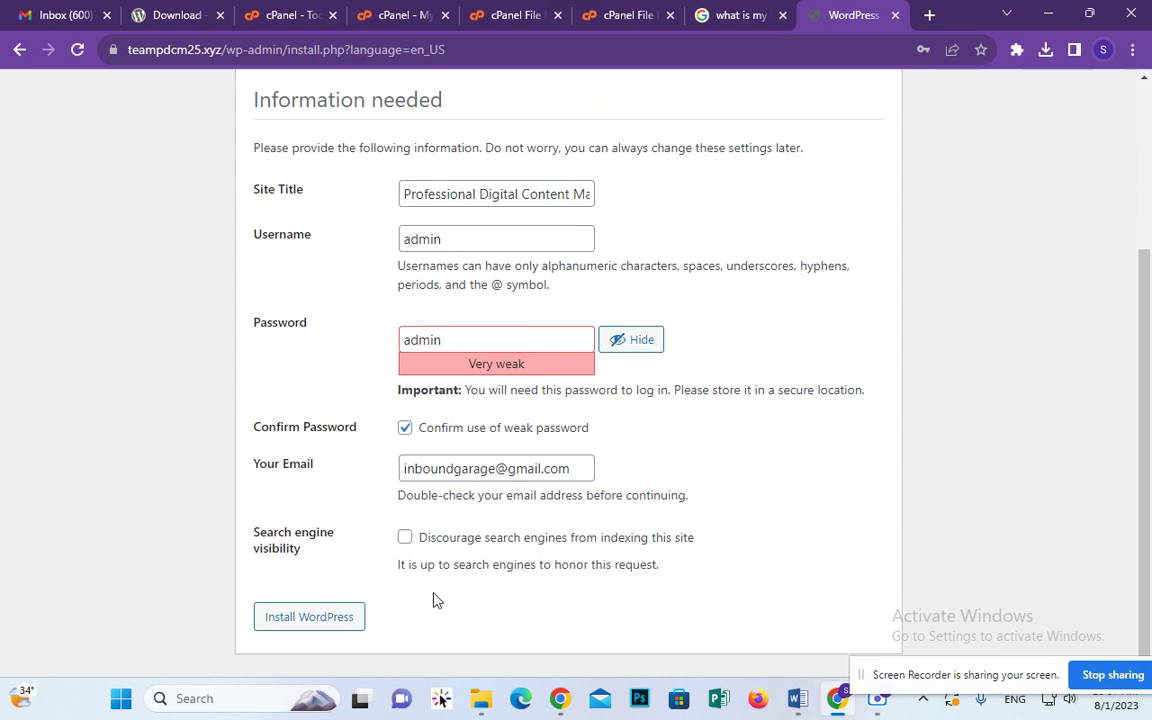
# - Leave 'Discourage search engines' unticked and submit Install WordPress, which times out
pyautogui.click(404, 541)
pyautogui.click(410, 542)
pyautogui.click(318, 626)
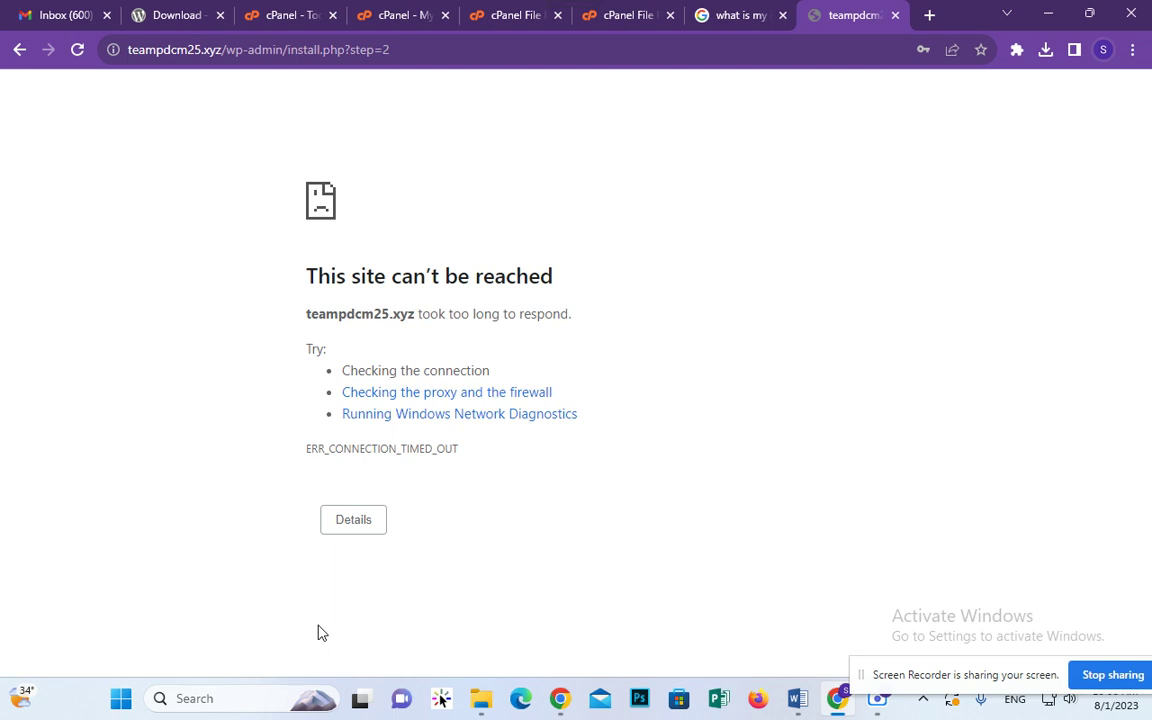
# - Reload the install page and autofill the saved site title and username admin
pyautogui.click(735, 54)
pyautogui.press('Return')
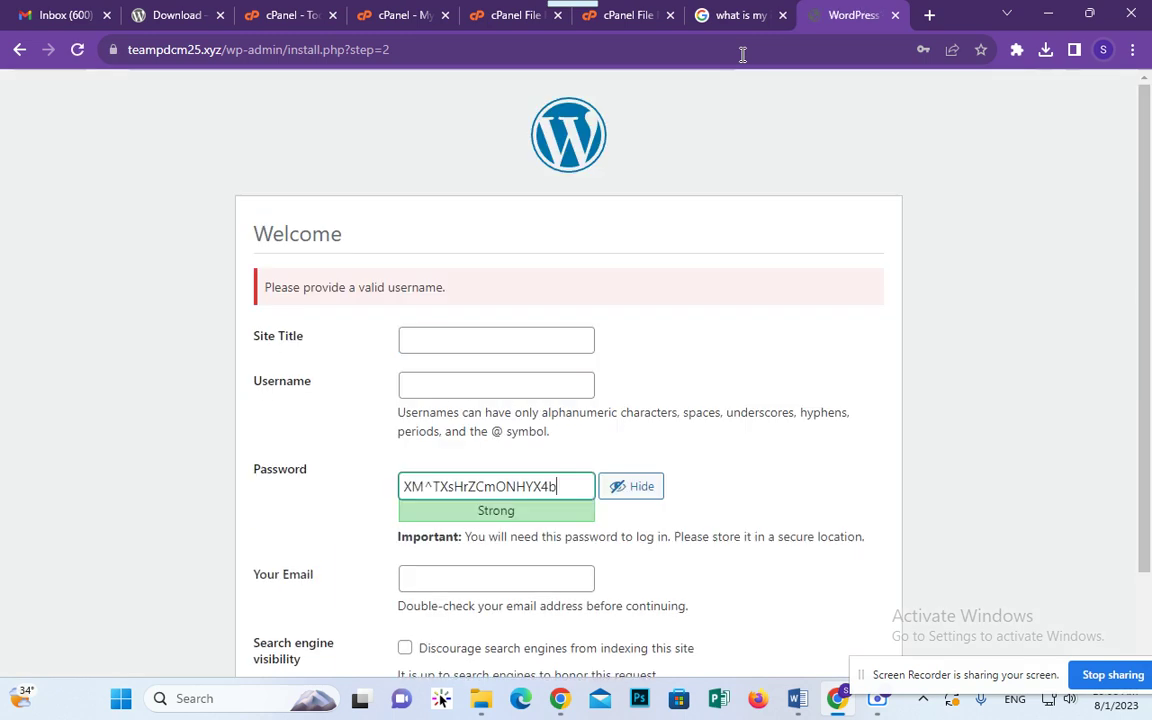
pyautogui.click(504, 353)
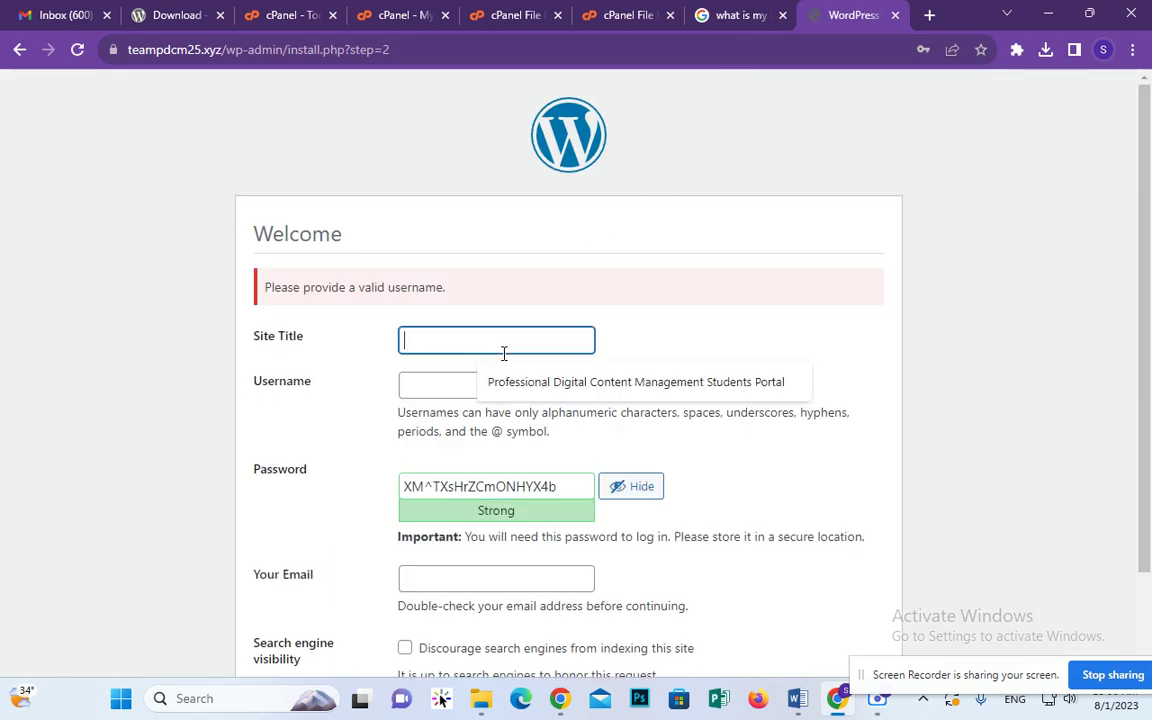
pyautogui.click(524, 380)
pyautogui.scroll(-2, 524, 380)
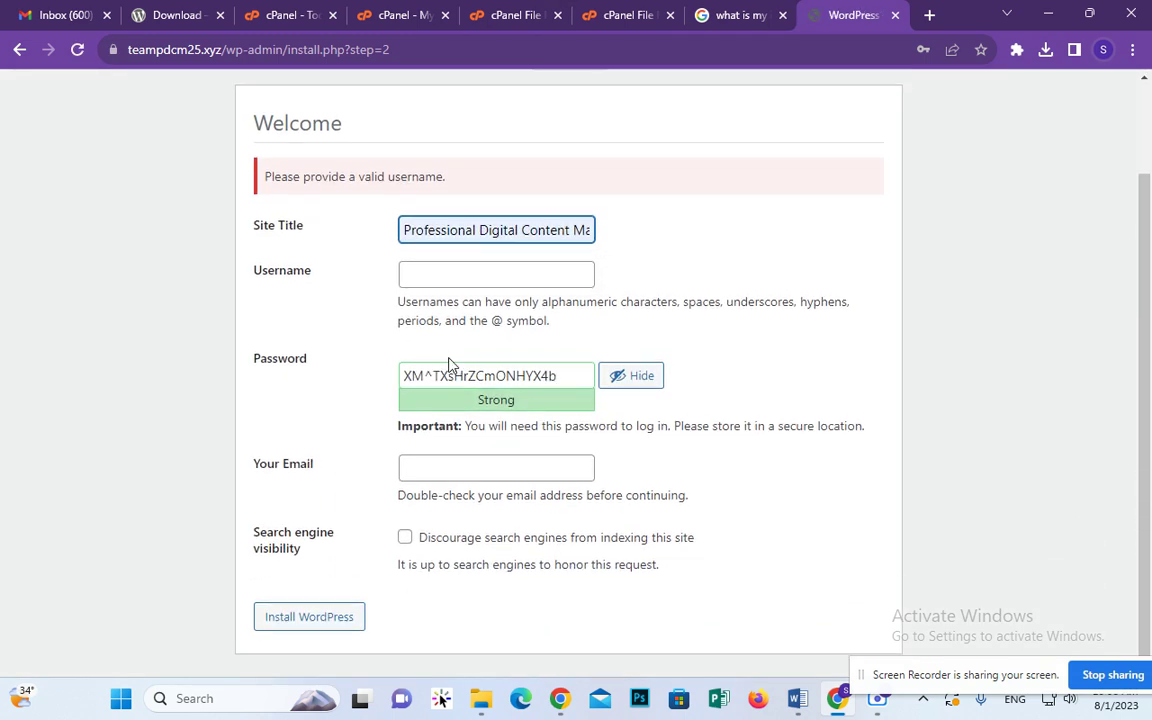
pyautogui.click(432, 274)
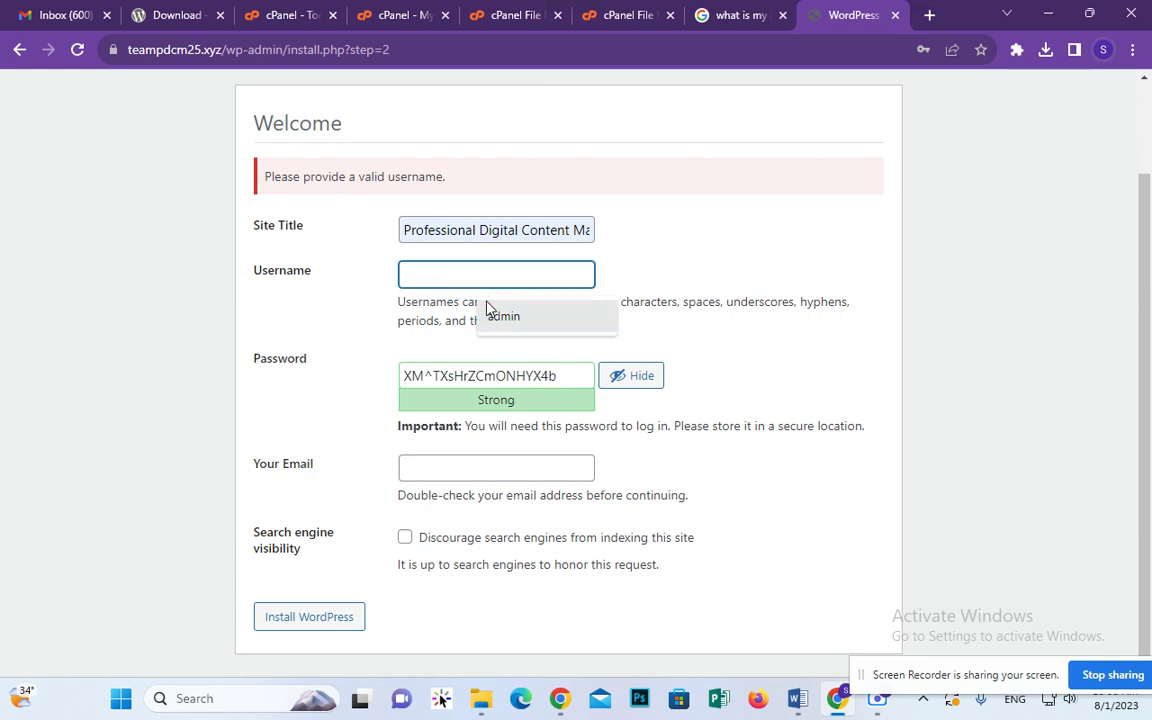
pyautogui.click(528, 322)
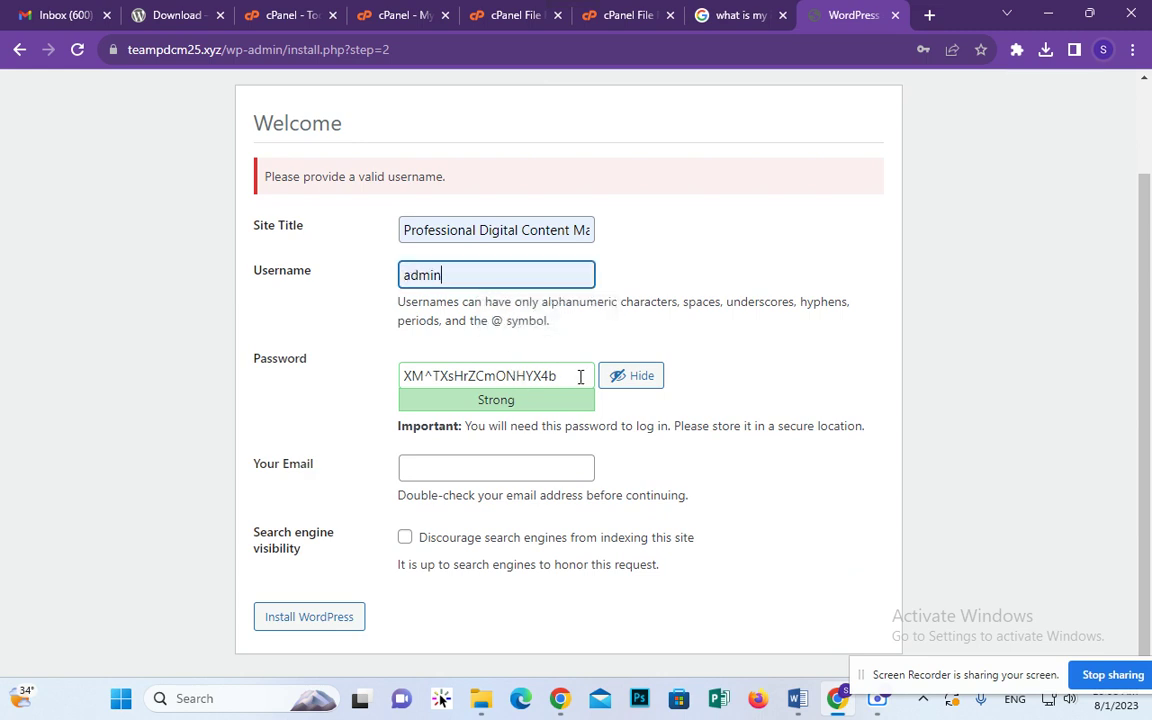
# - Retype the weak password, confirm it, autofill the saved e-mail and install WordPress
pyautogui.press('Tab')
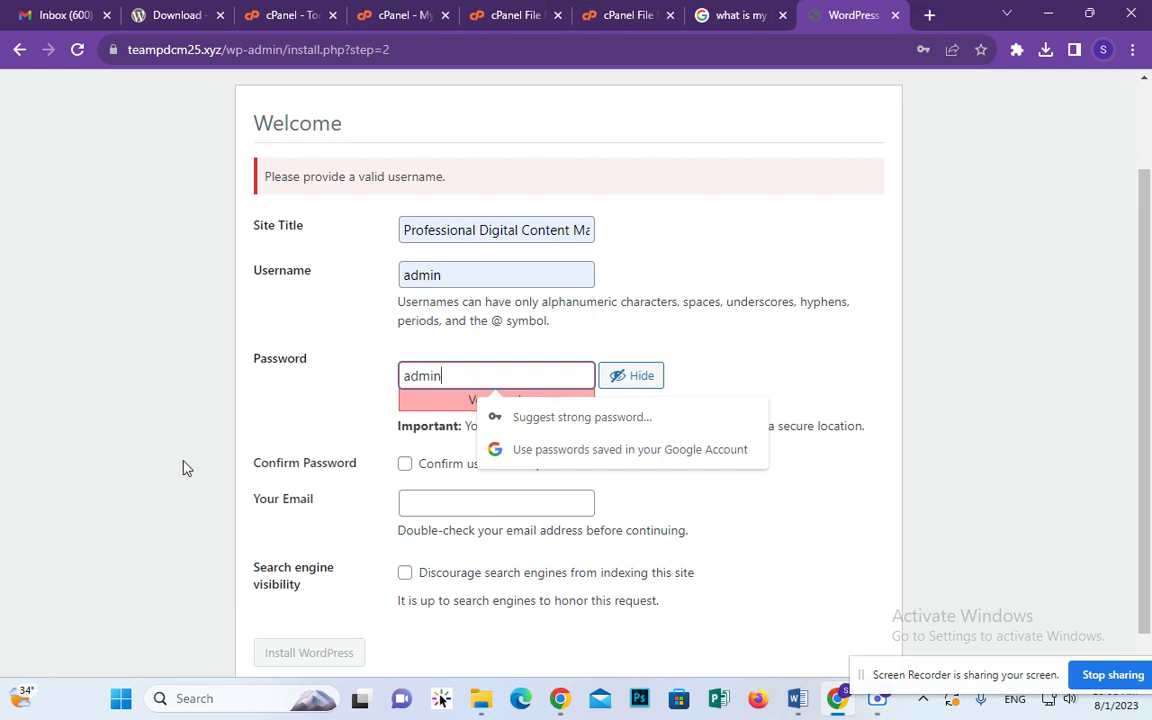
pyautogui.click(310, 428)
pyautogui.click(405, 465)
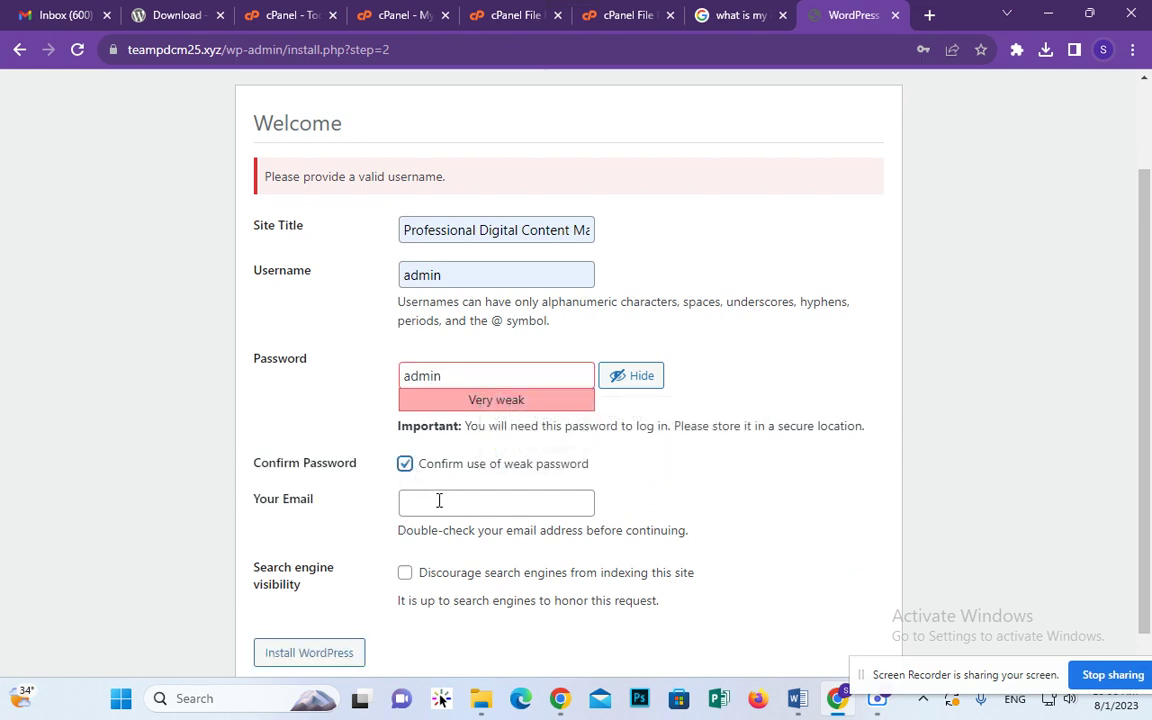
pyautogui.click(437, 503)
pyautogui.click(512, 546)
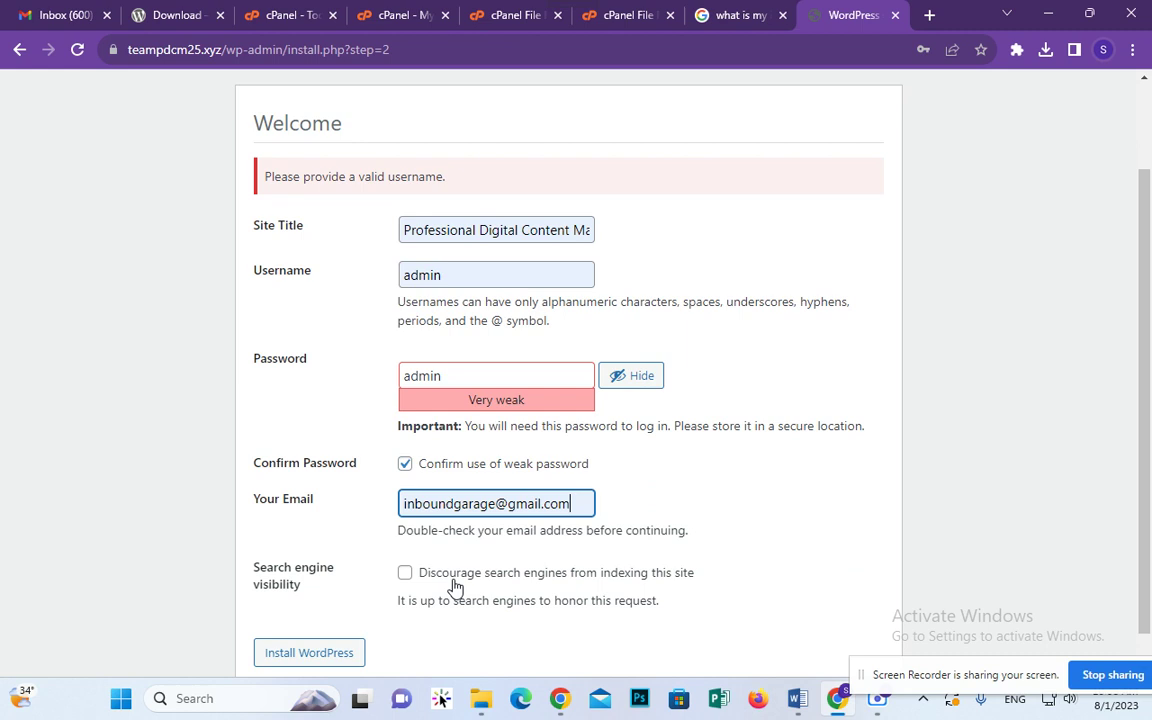
pyautogui.click(333, 654)
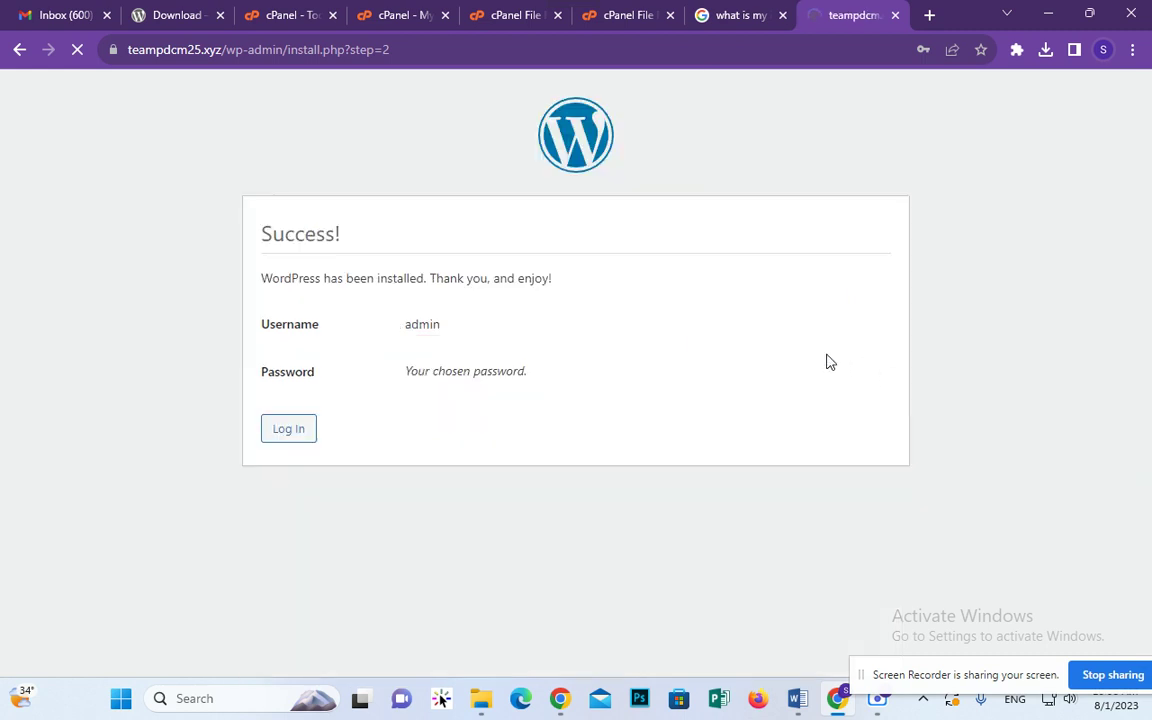
pyautogui.click(733, 296)
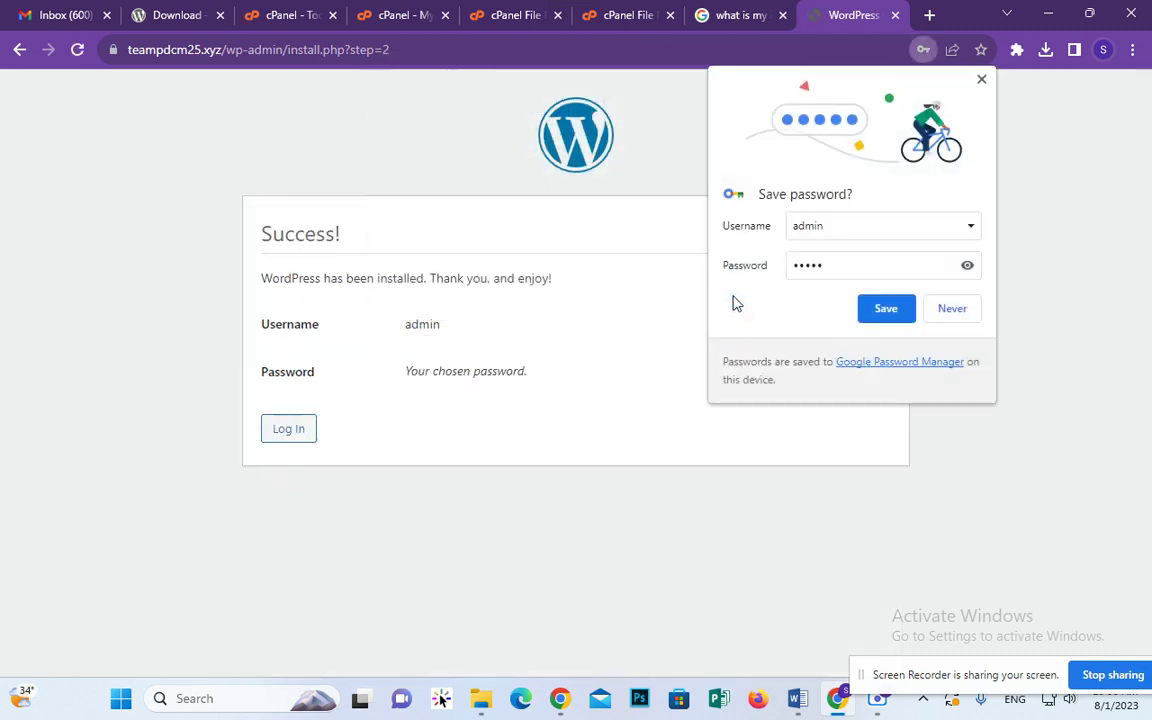
pyautogui.click(948, 316)
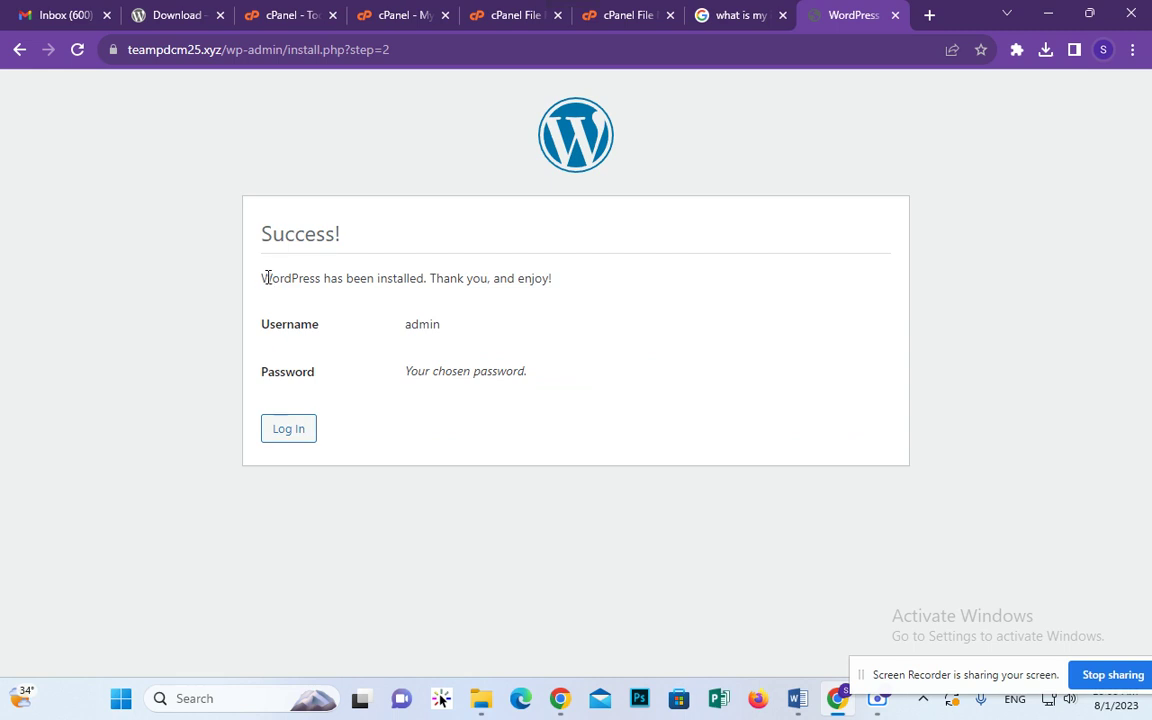
pyautogui.moveTo(267, 278); pyautogui.dragTo(568, 293)
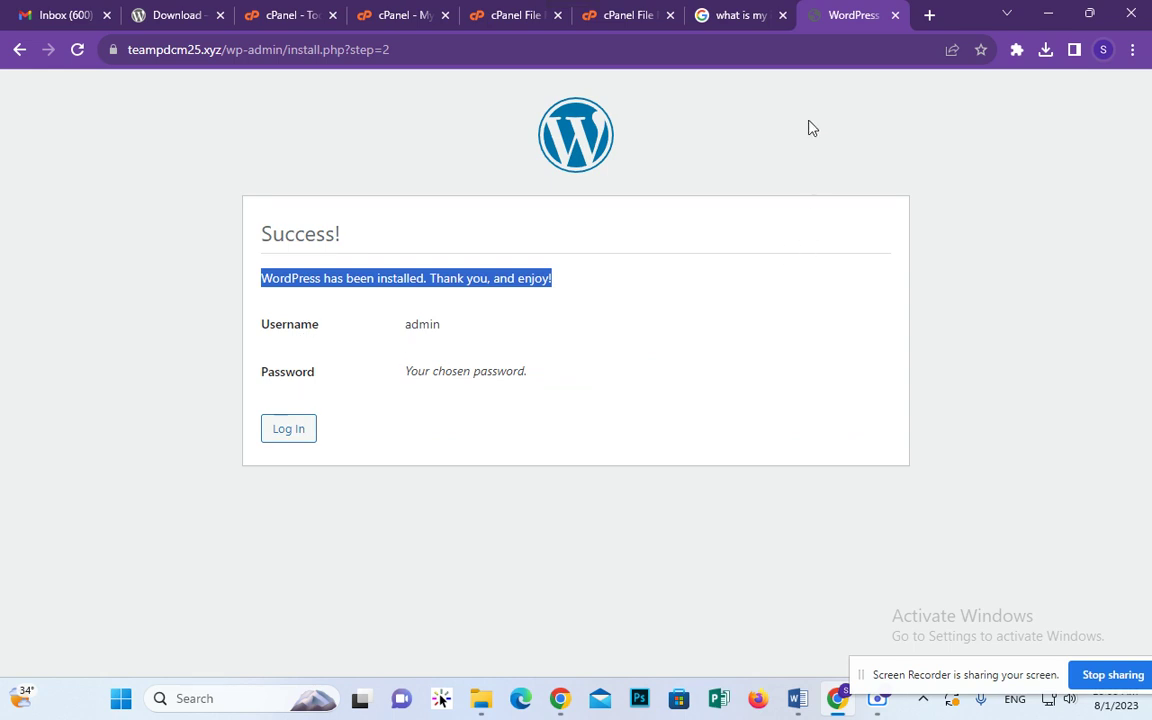
# - Load teampdcm25.xyz in a new tab and view the Hello world! post
pyautogui.click(929, 17)
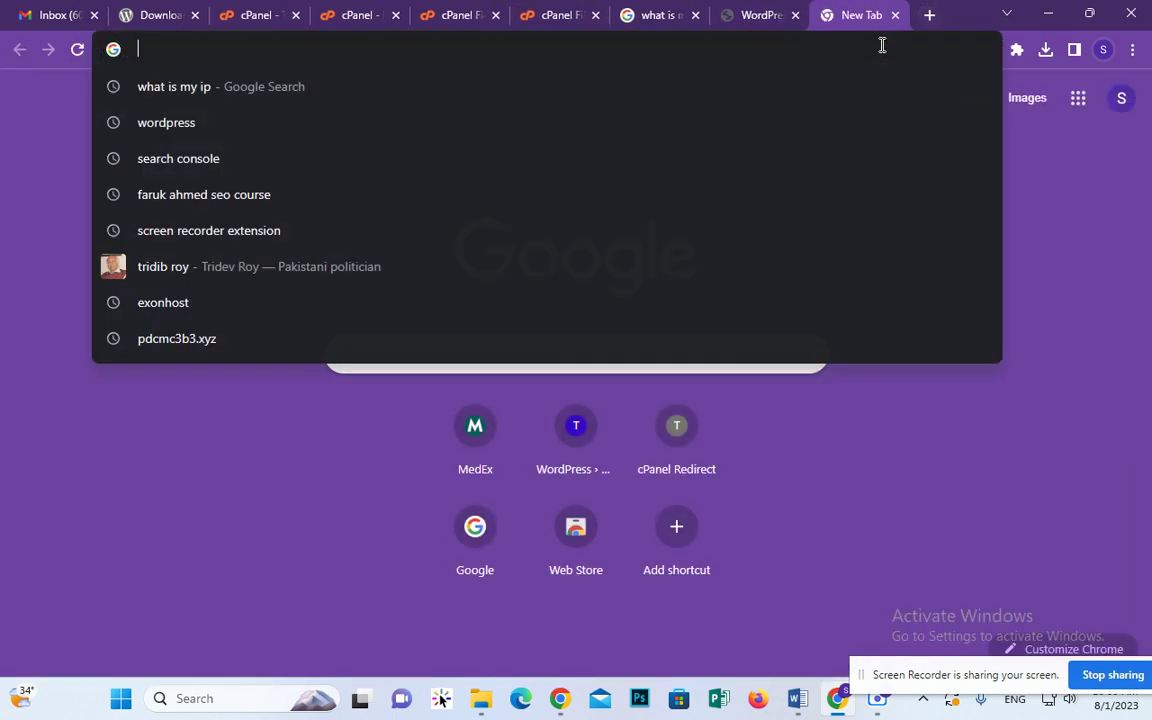
pyautogui.write('te')
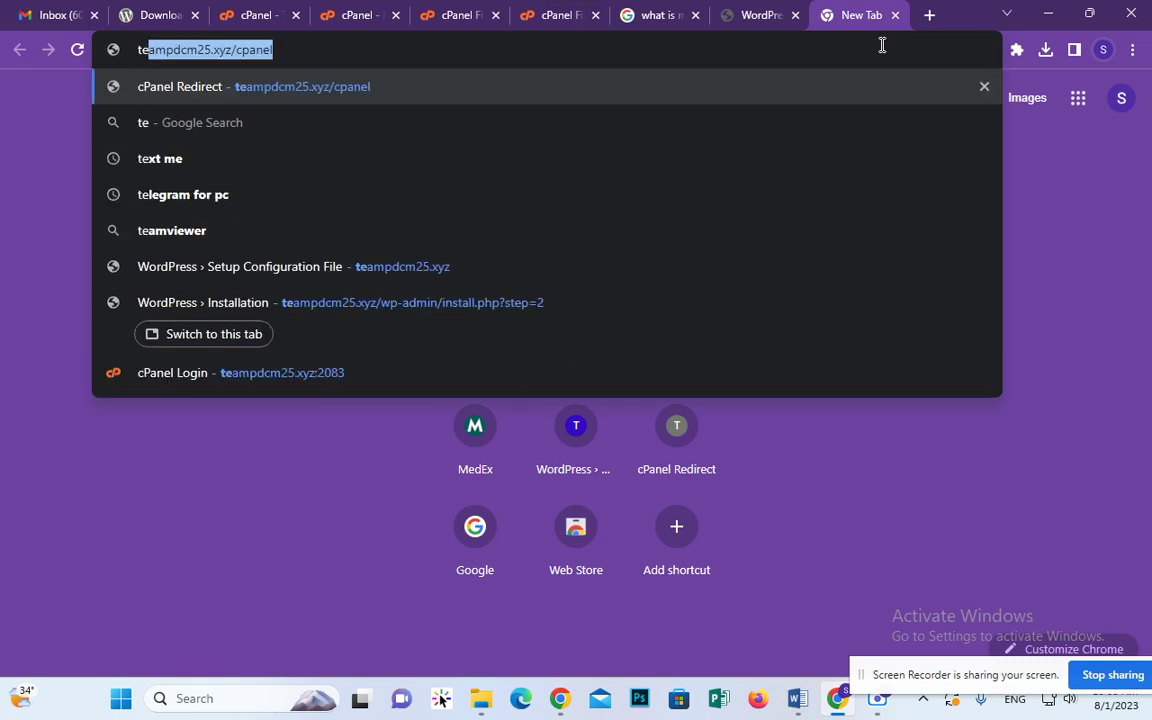
pyautogui.write('ampd')
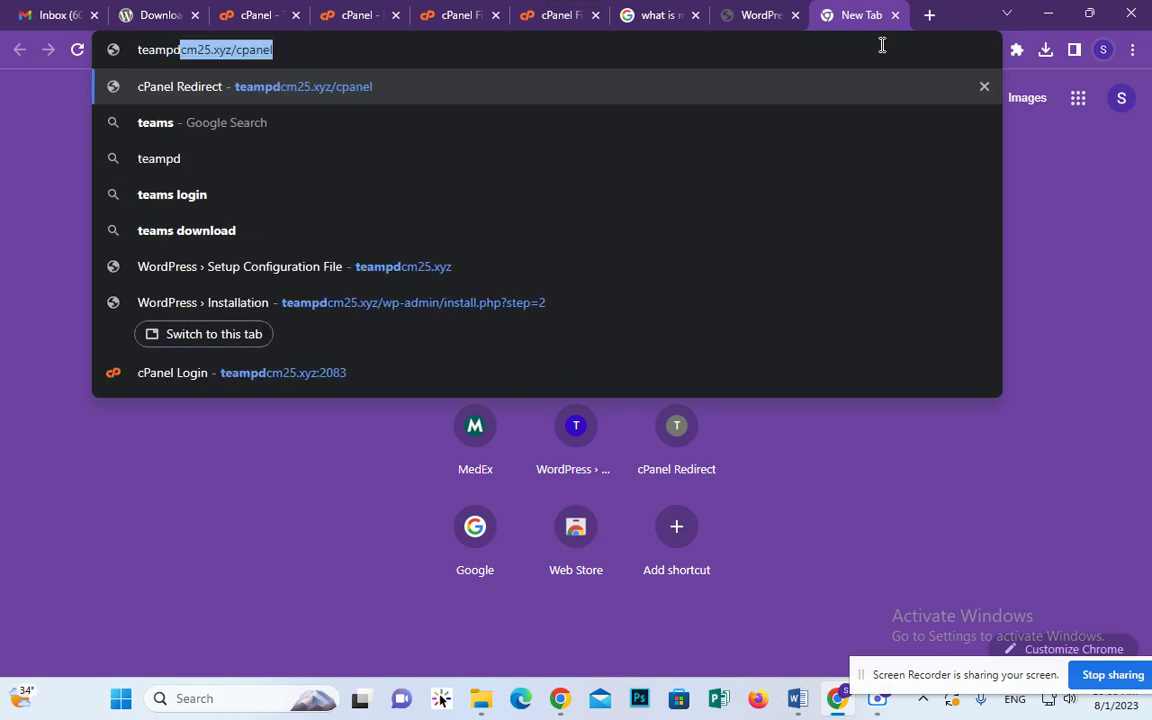
pyautogui.write('cm25')
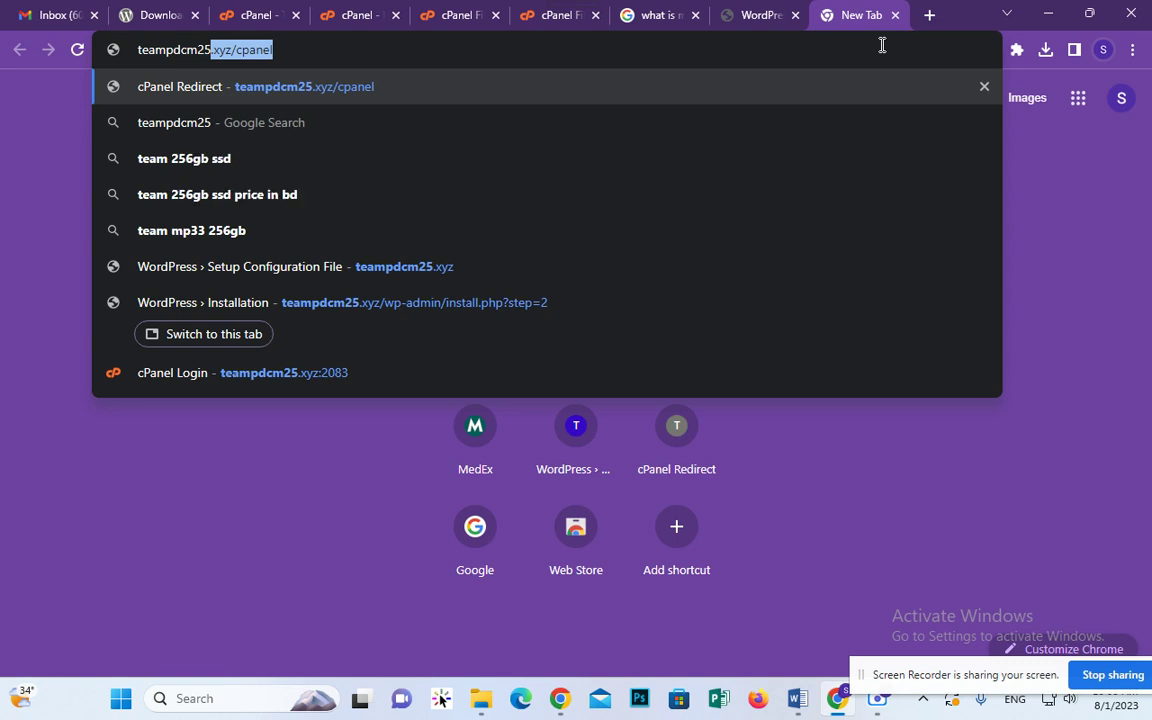
pyautogui.write('.xyz')
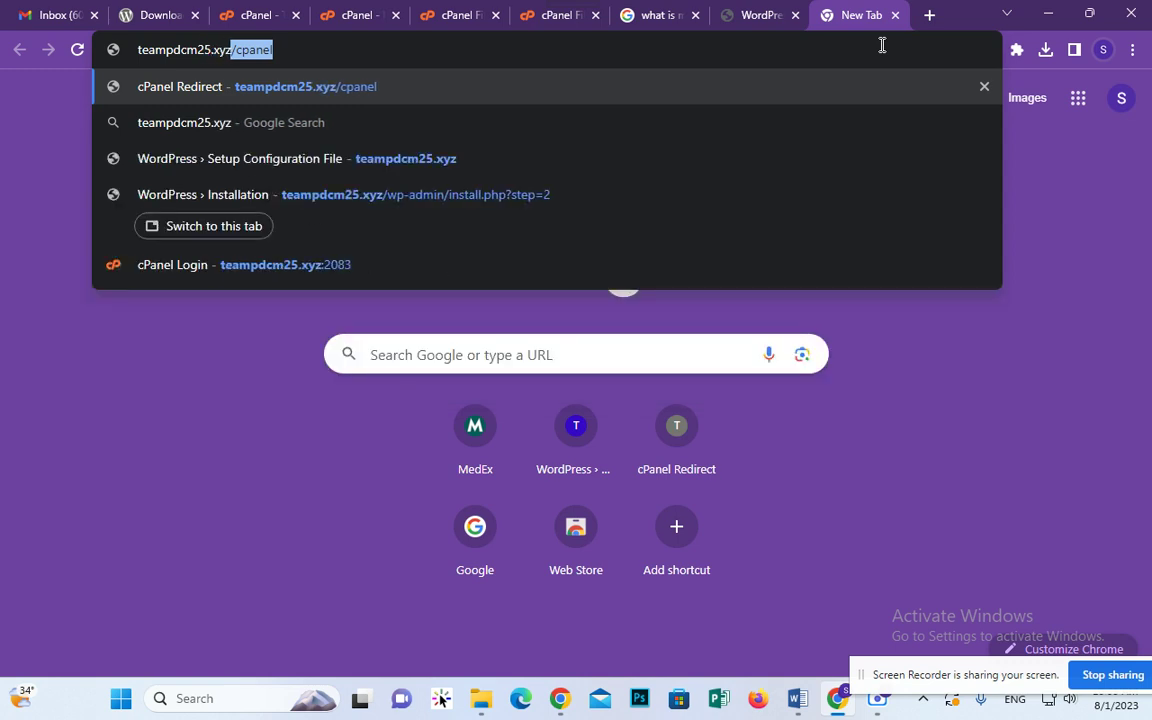
pyautogui.press('BackSpace')
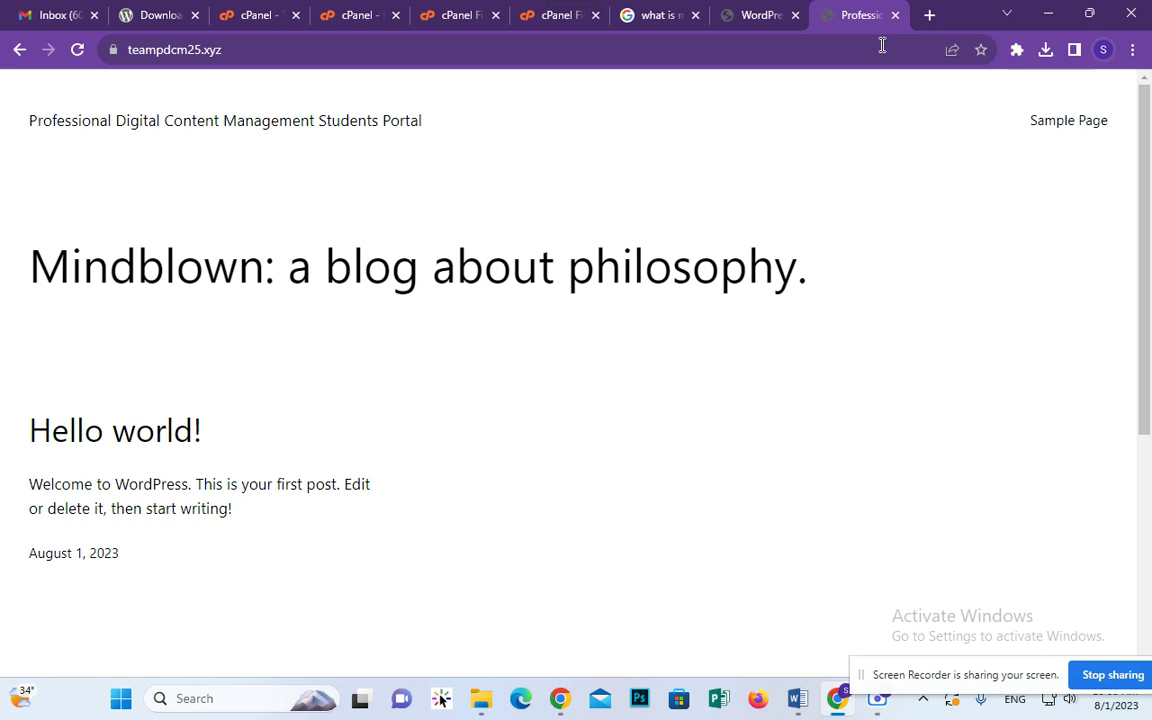
pyautogui.scroll(-4, 594, 152)
pyautogui.scroll(4, 524, 203)
# - Go to the site's /wp-admin address and pass the HTTP sign-in dialog as admin
pyautogui.click(298, 50)
pyautogui.click(298, 50)
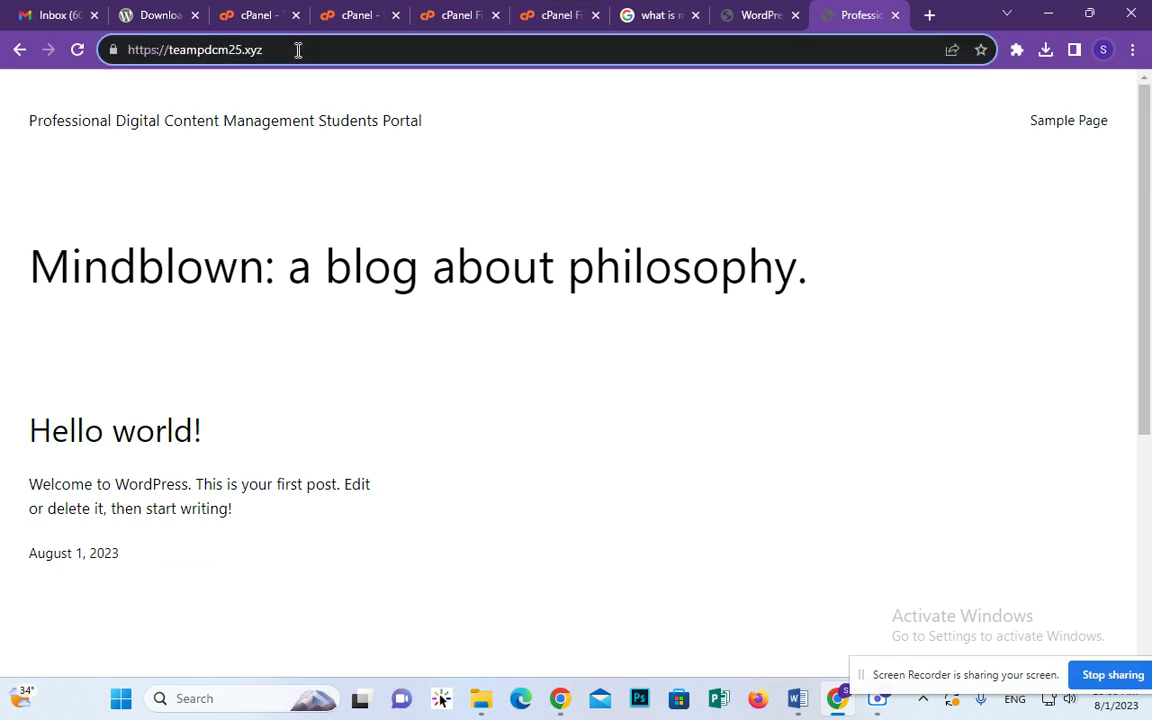
pyautogui.write('/')
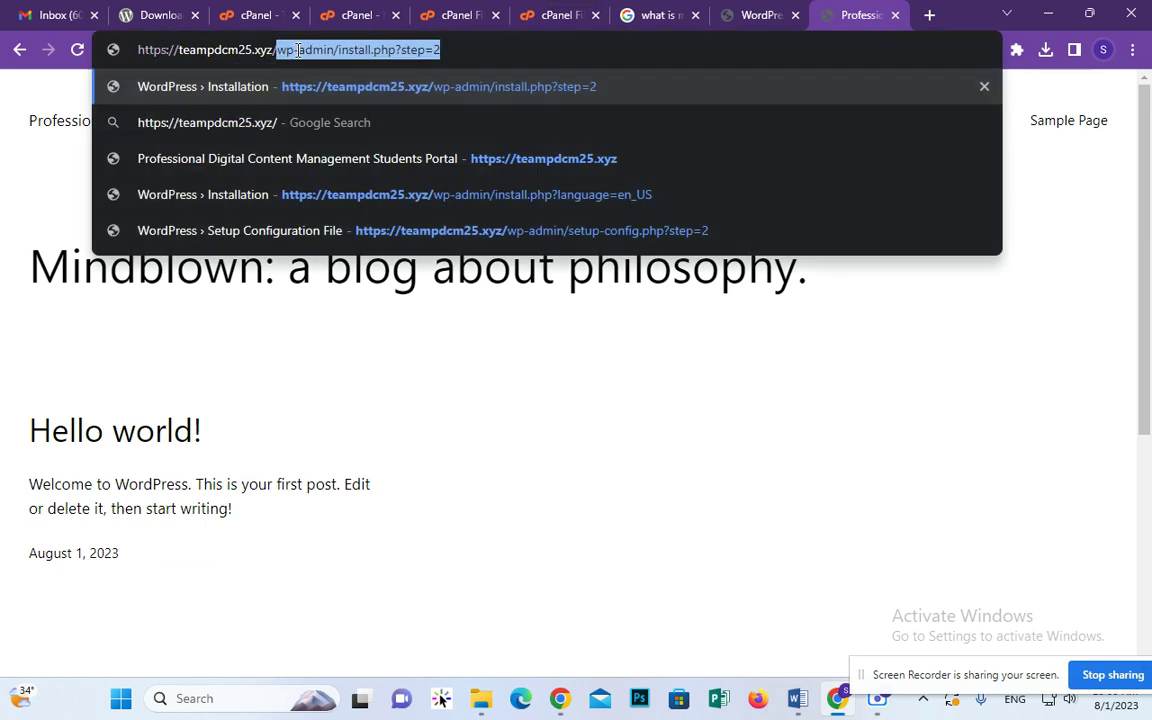
pyautogui.write('wp-a')
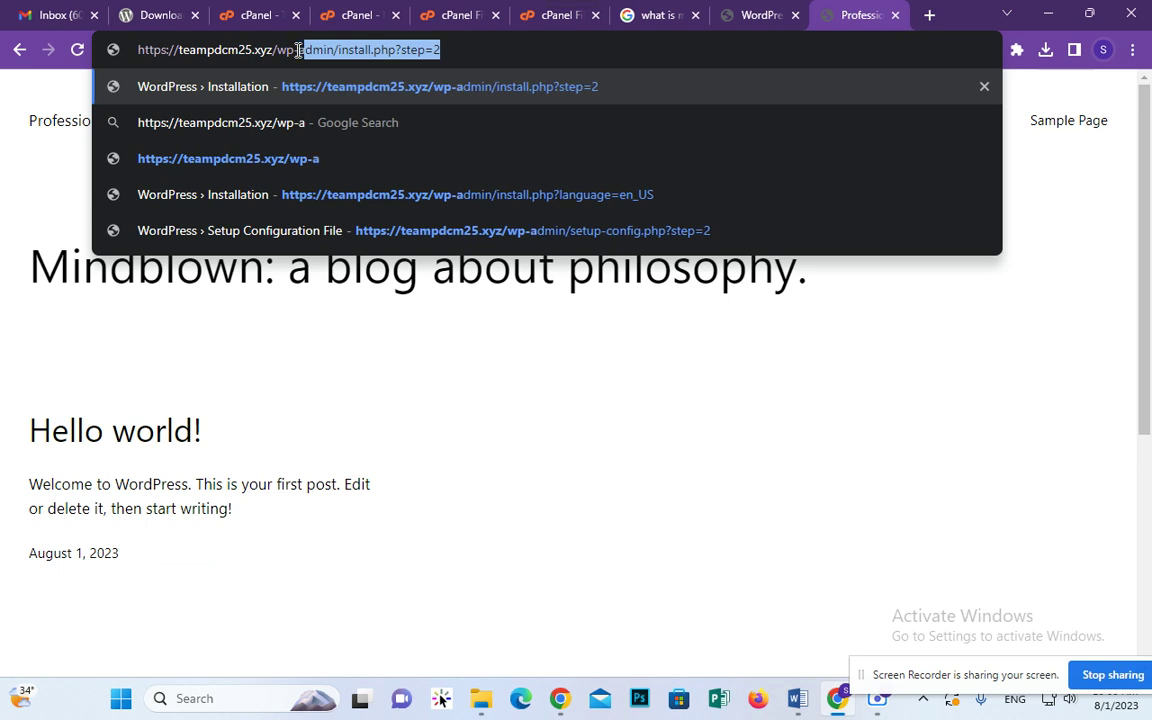
pyautogui.write('dmin')
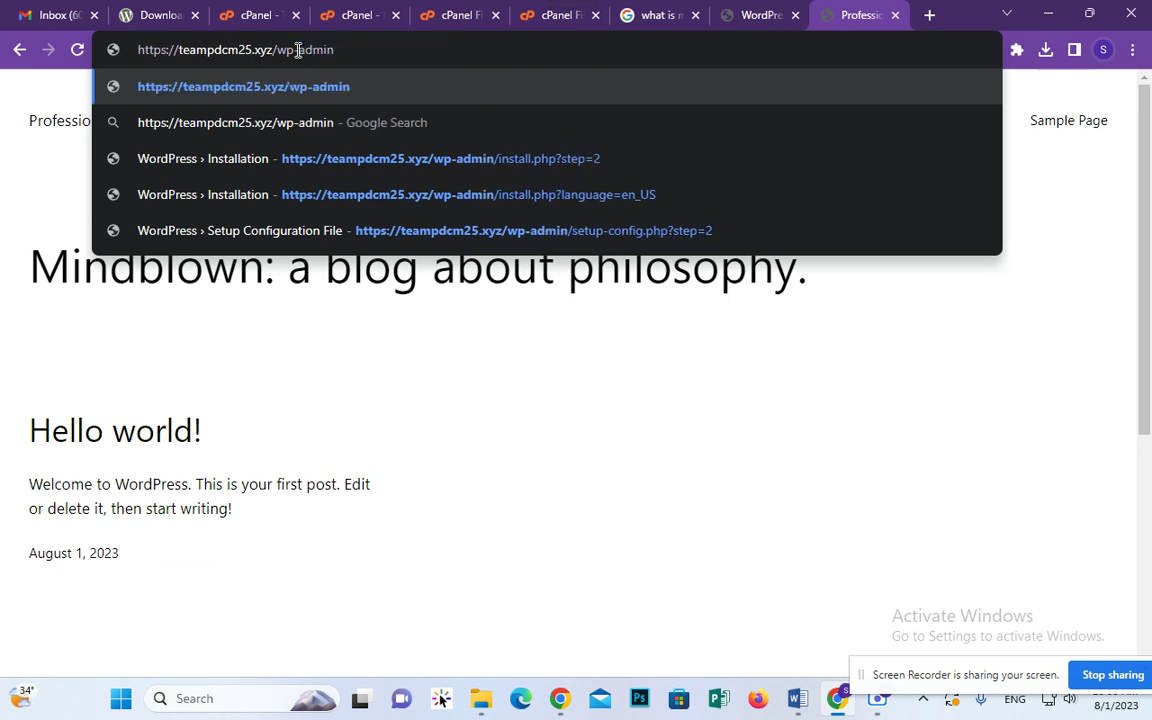
pyautogui.press('Return')
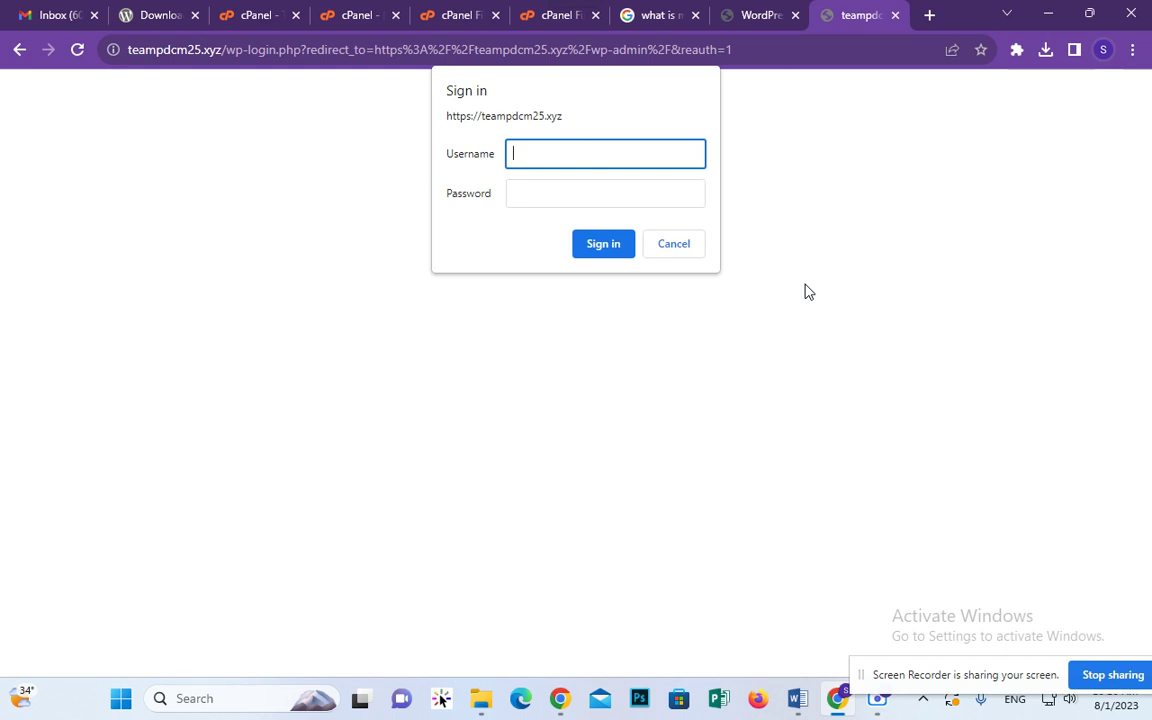
pyautogui.write('admin')
pyautogui.press('Tab')
pyautogui.write('p••••')
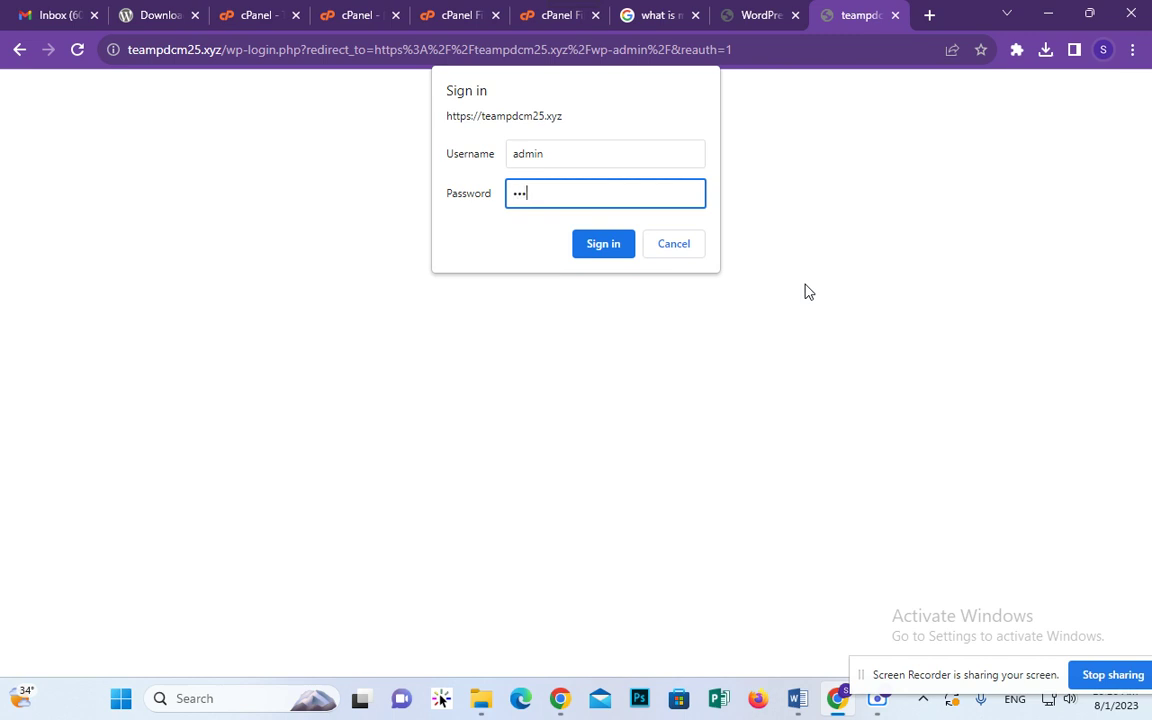
pyautogui.press('Return')
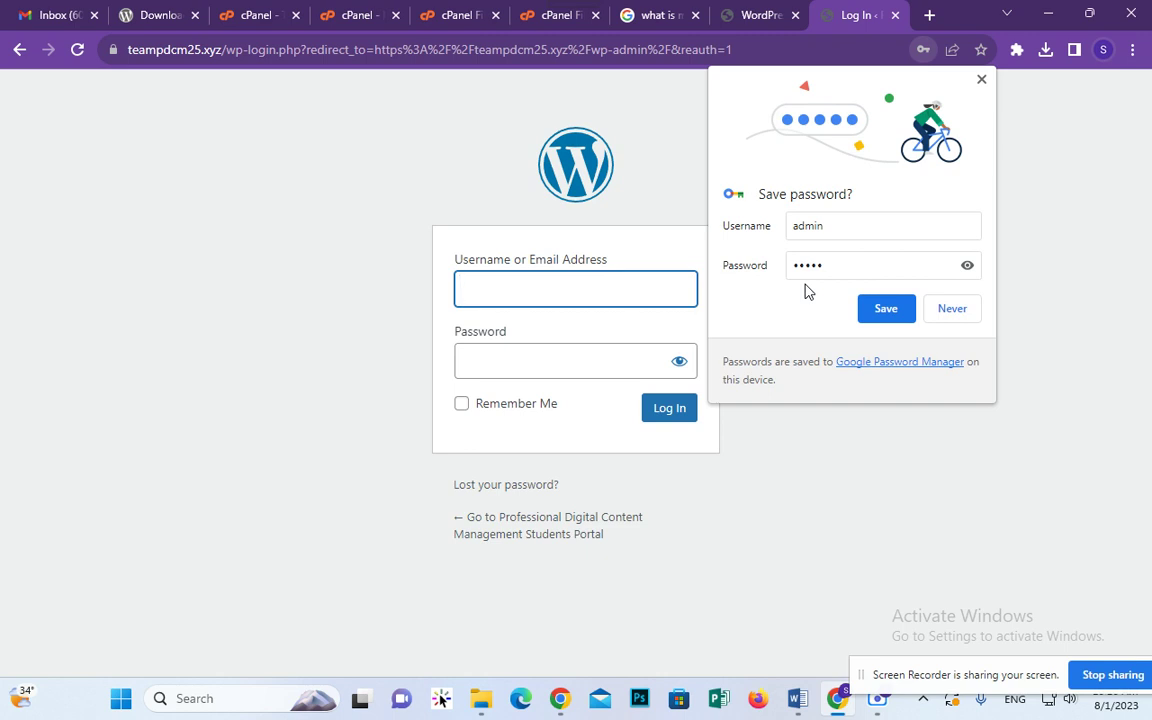
# - Log in to WordPress as admin with the account password and dismiss the breach warning
pyautogui.click(415, 196)
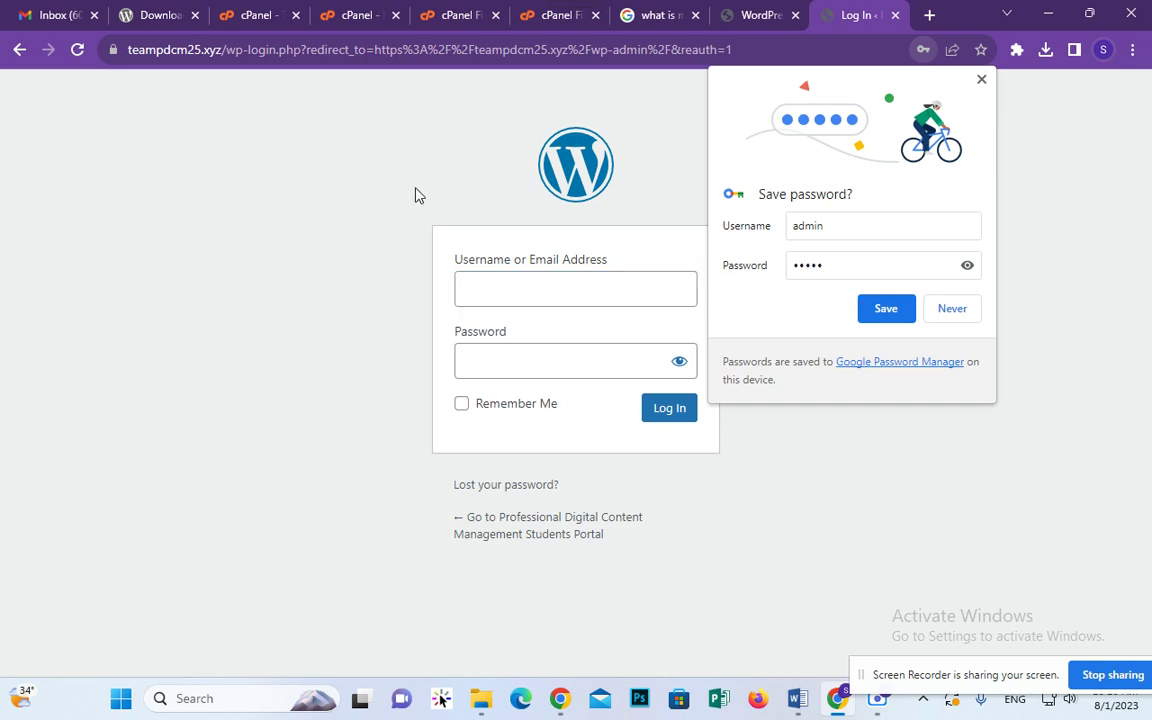
pyautogui.click(519, 292)
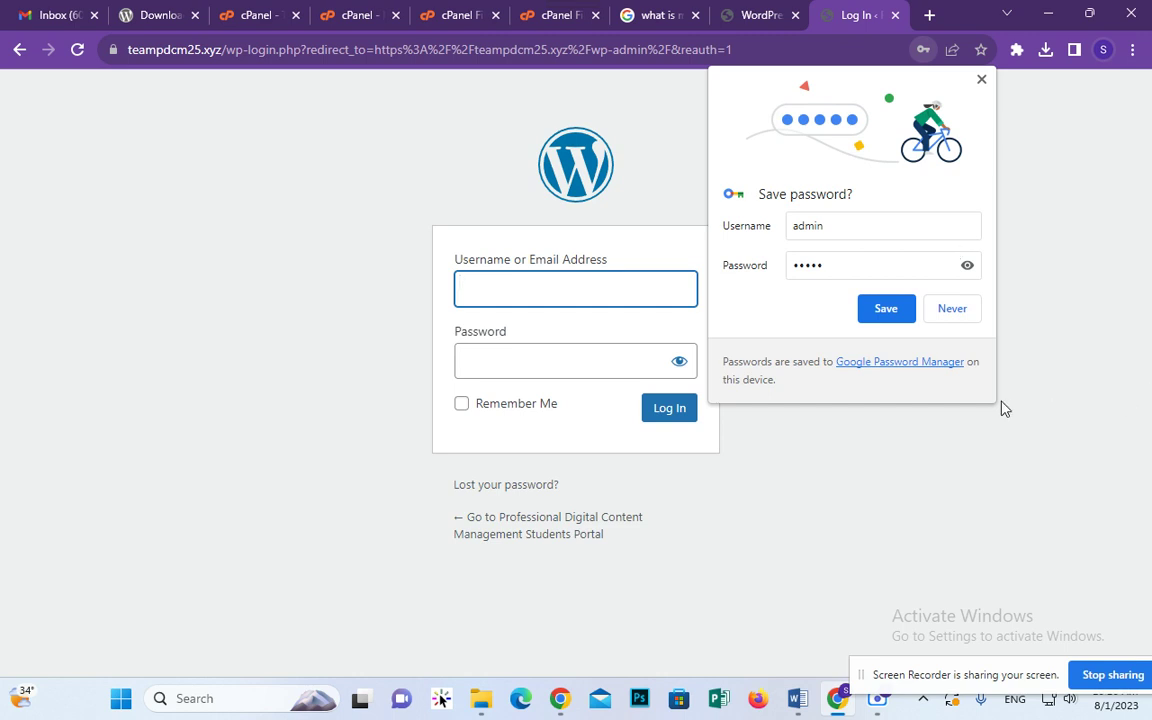
pyautogui.click(970, 310)
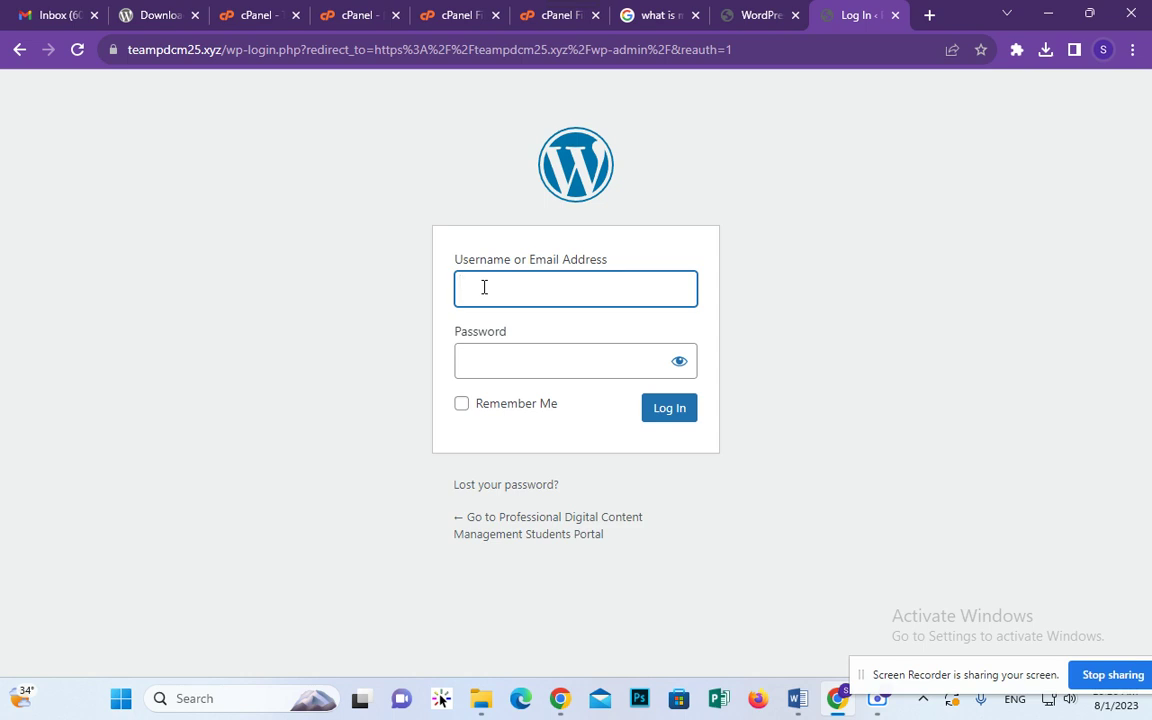
pyautogui.write('admin')
pyautogui.press('Tab')
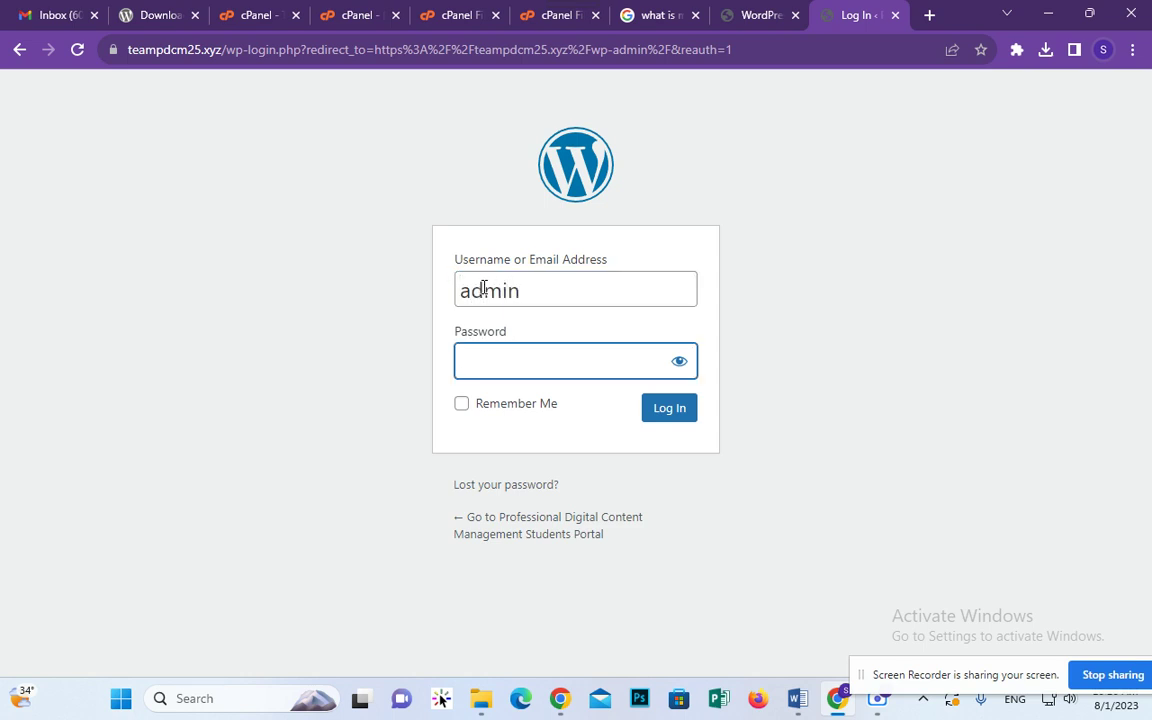
pyautogui.write('*****')
pyautogui.click(670, 416)
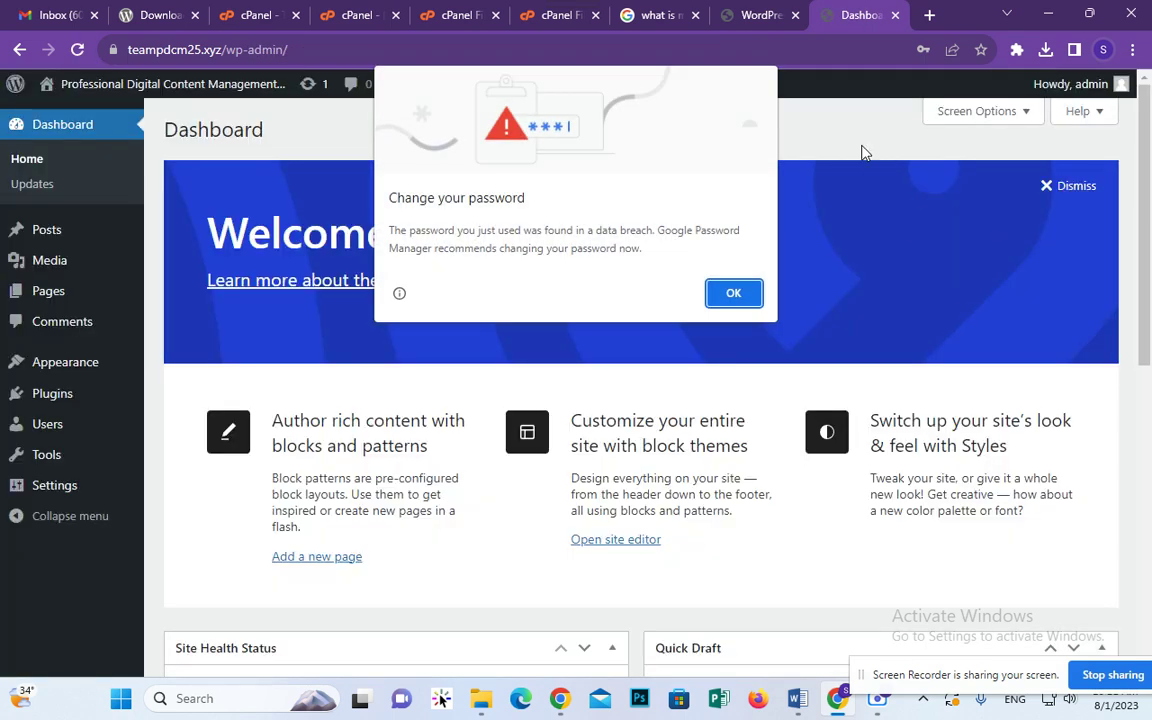
pyautogui.click(733, 292)
# - Open the Appearance > Themes page from the WordPress sidebar
pyautogui.moveTo(124, 234)
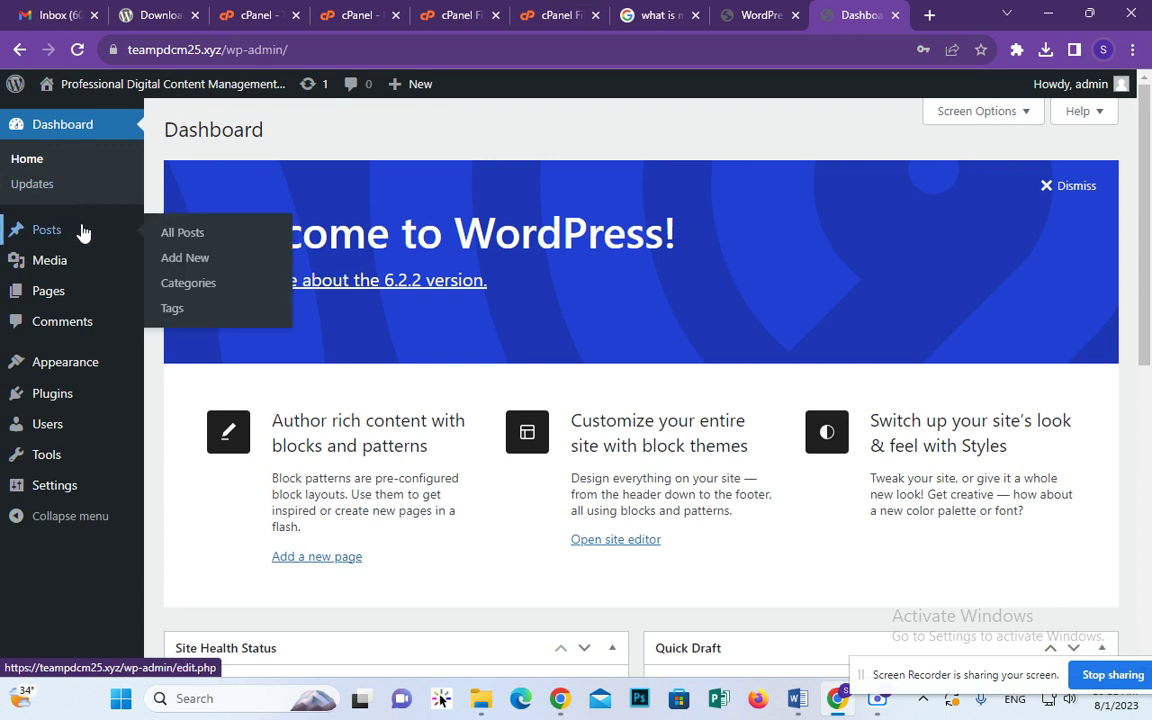
pyautogui.moveTo(83, 263)
pyautogui.moveTo(83, 293)
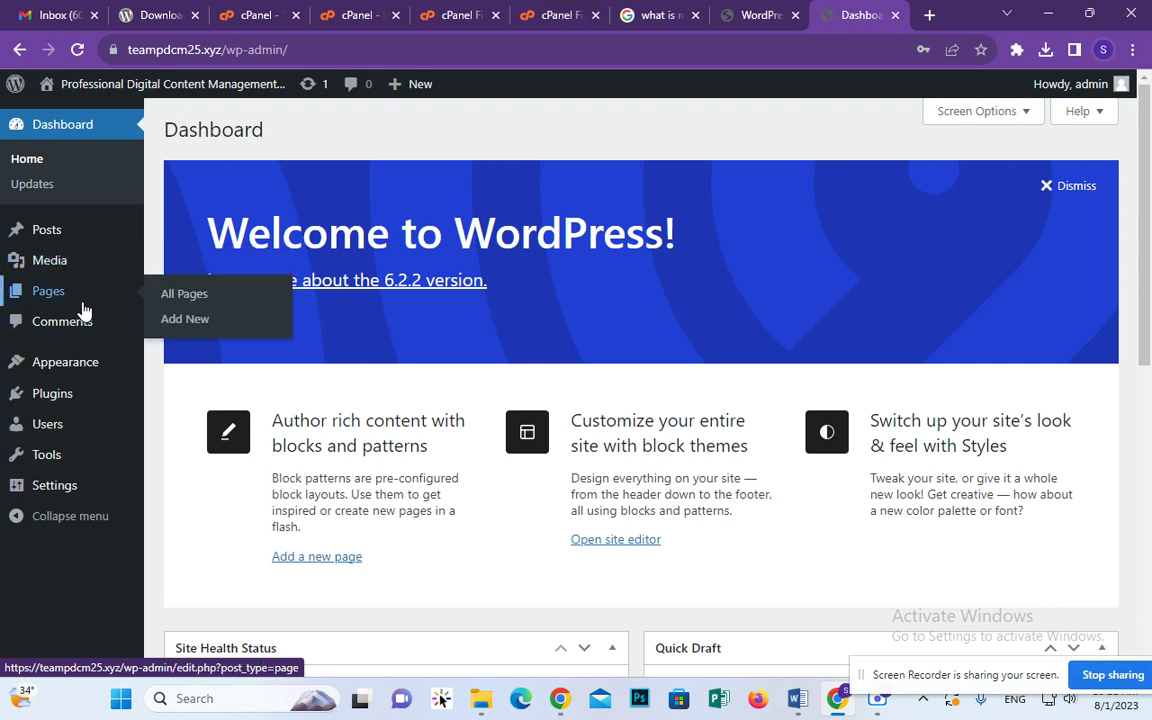
pyautogui.moveTo(92, 364)
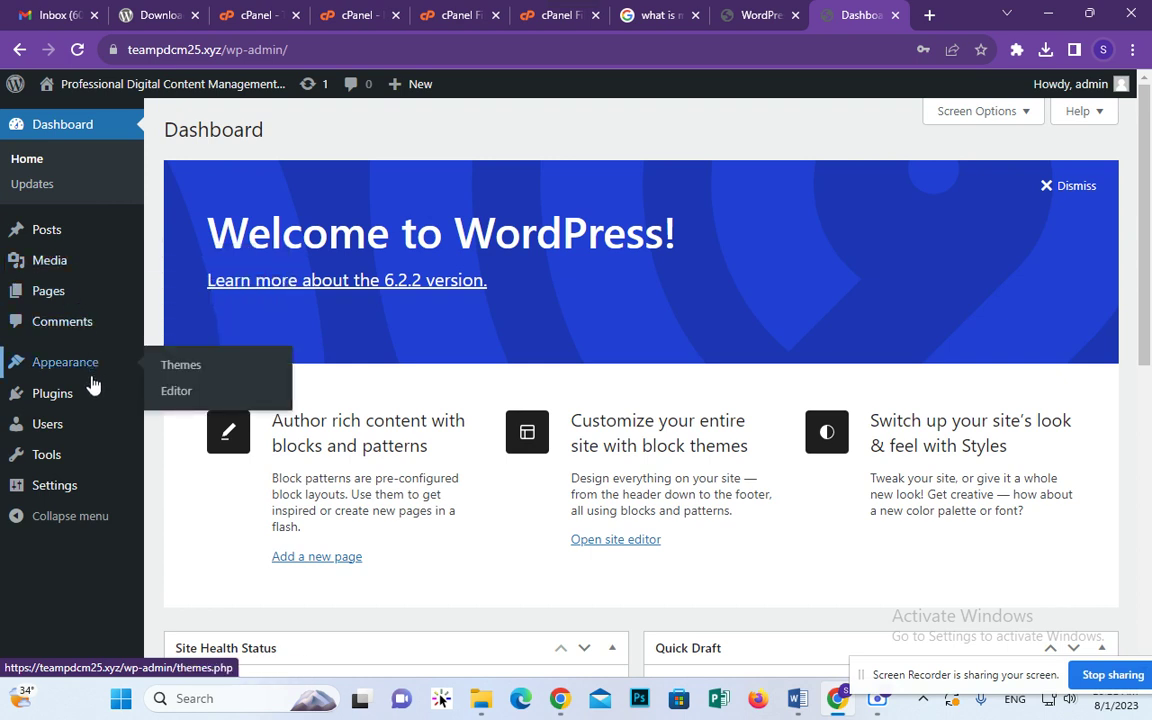
pyautogui.moveTo(80, 427)
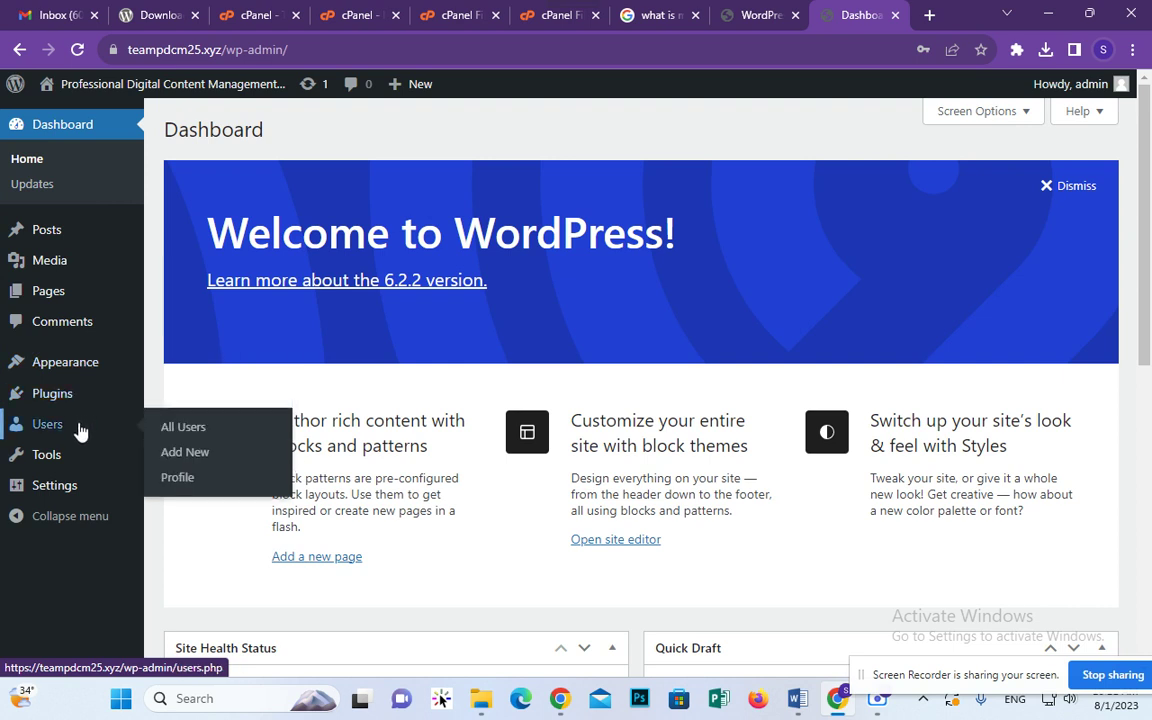
pyautogui.moveTo(77, 455)
pyautogui.moveTo(84, 488)
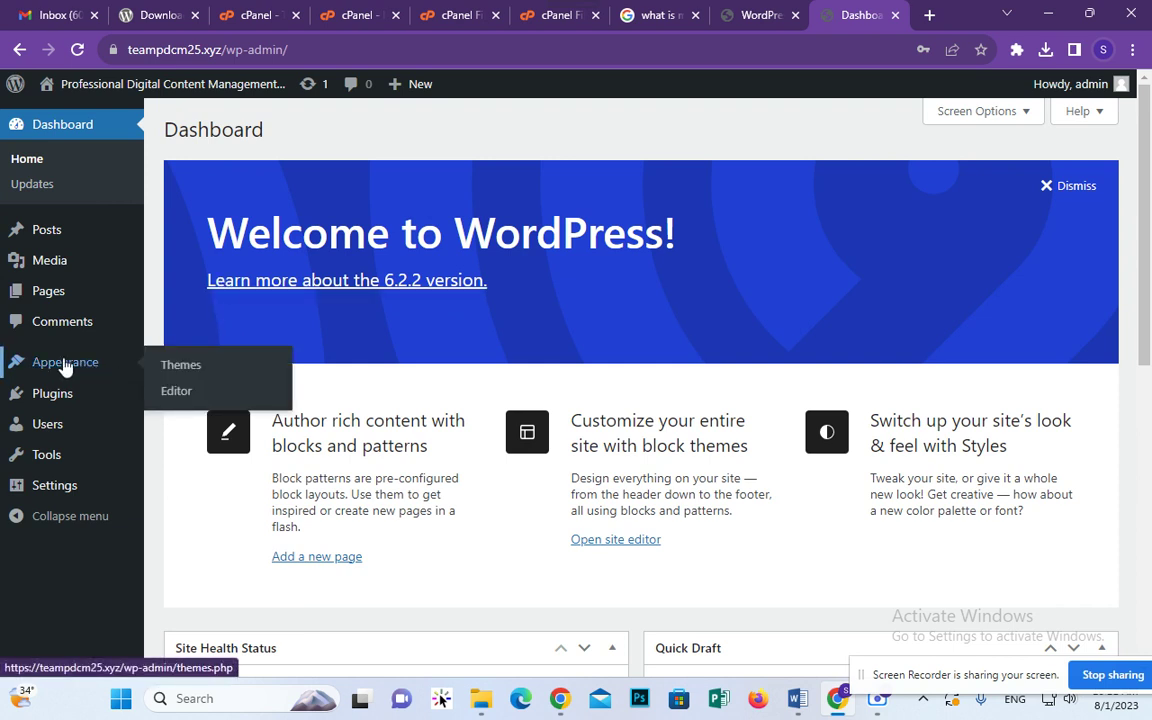
pyautogui.click(186, 372)
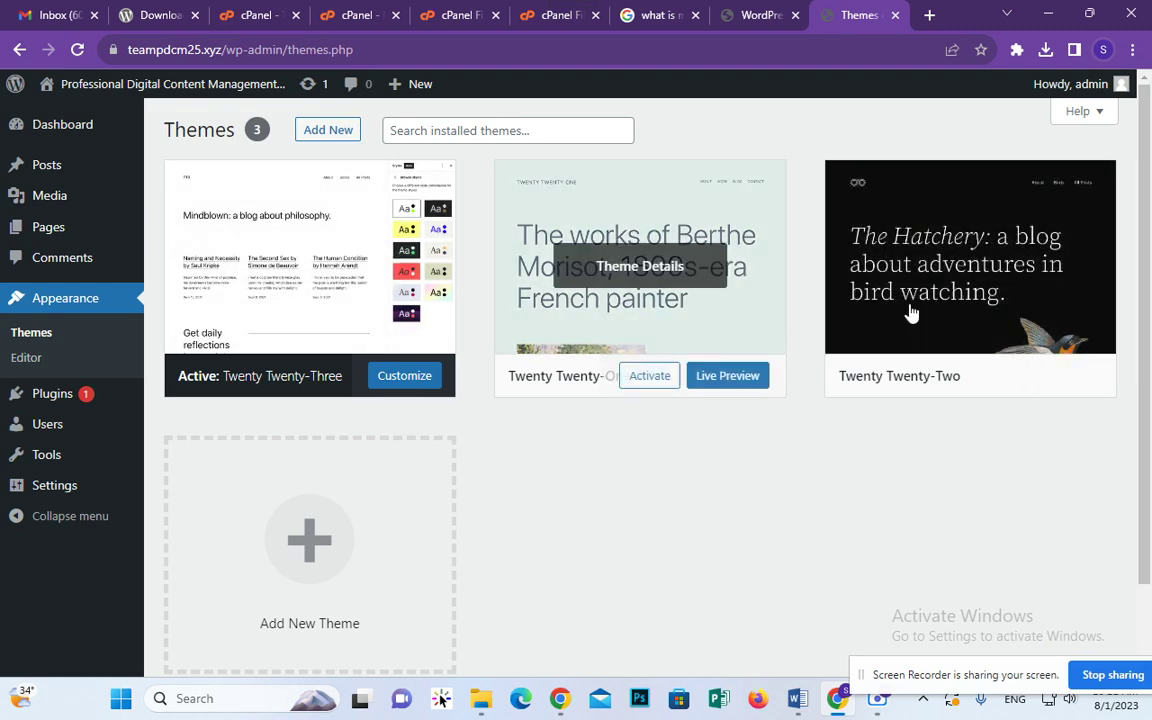
# - Activate the Twenty Twenty-One theme
pyautogui.moveTo(645, 386)
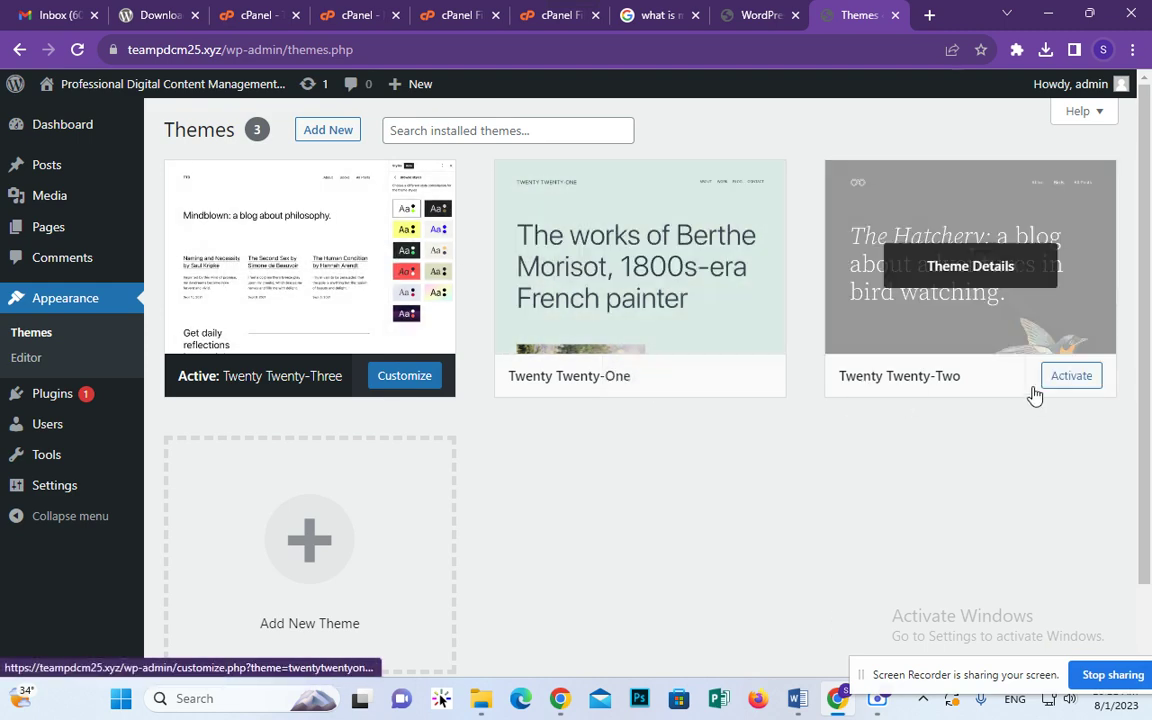
pyautogui.click(641, 390)
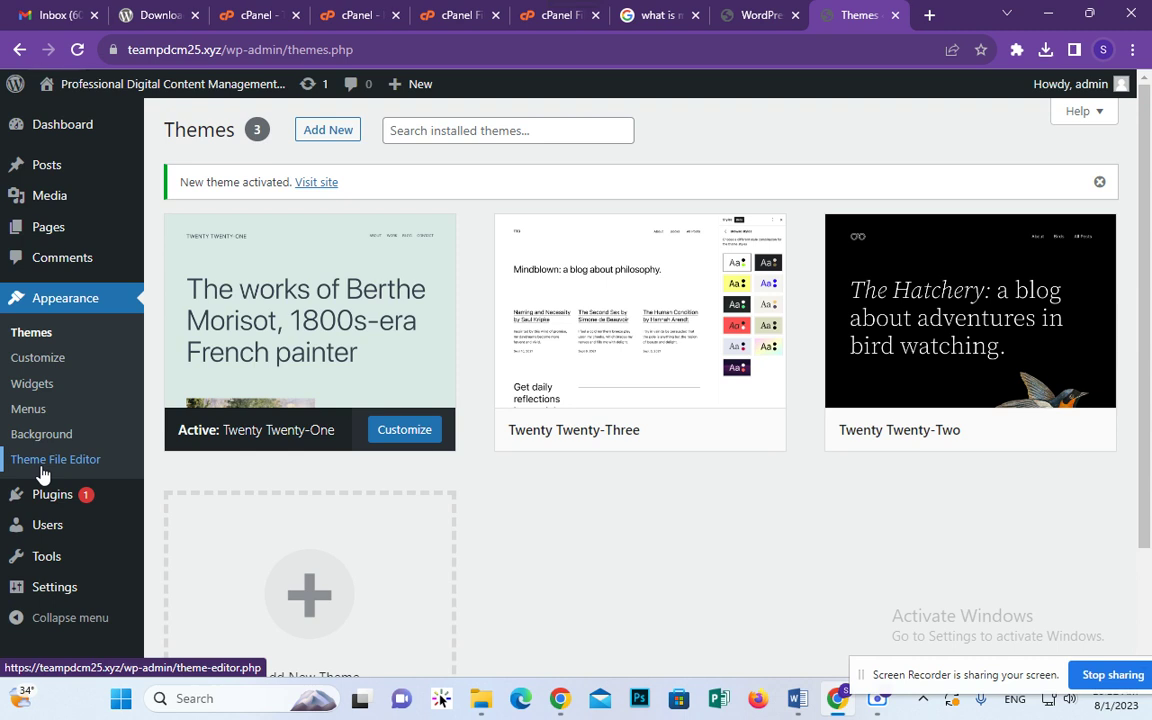
pyautogui.moveTo(90, 505)
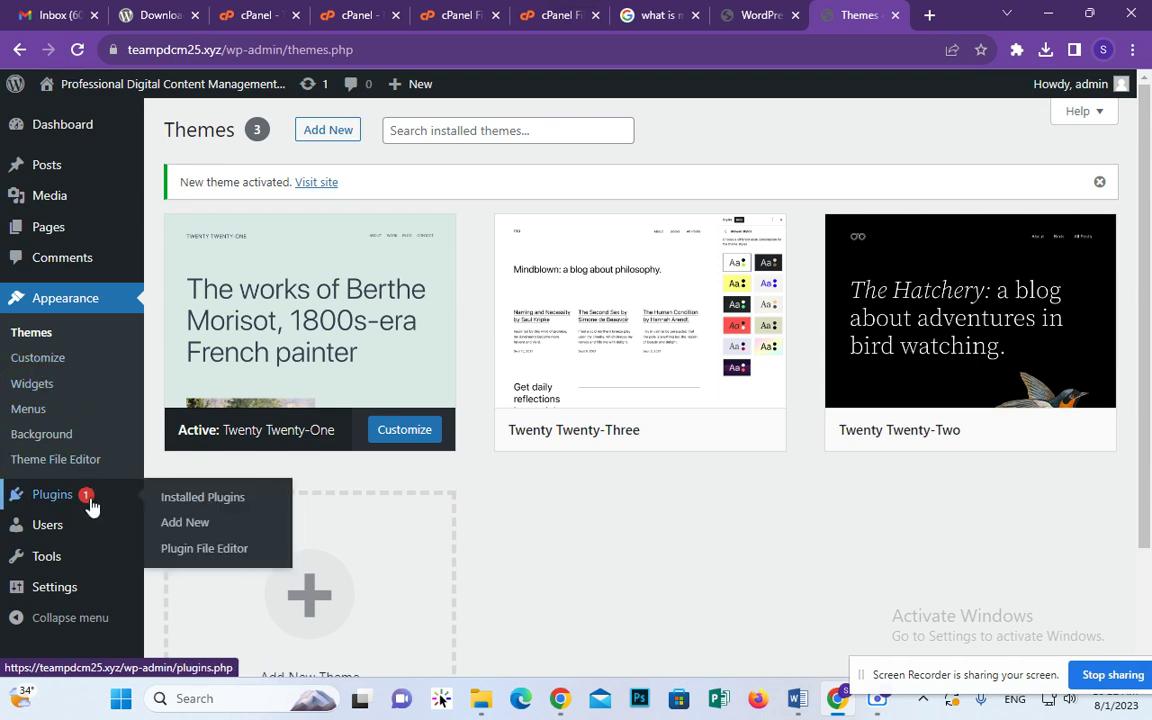
# - Update Akismet Anti-Spam to version 5.2 from Installed Plugins and activate it
pyautogui.click(194, 505)
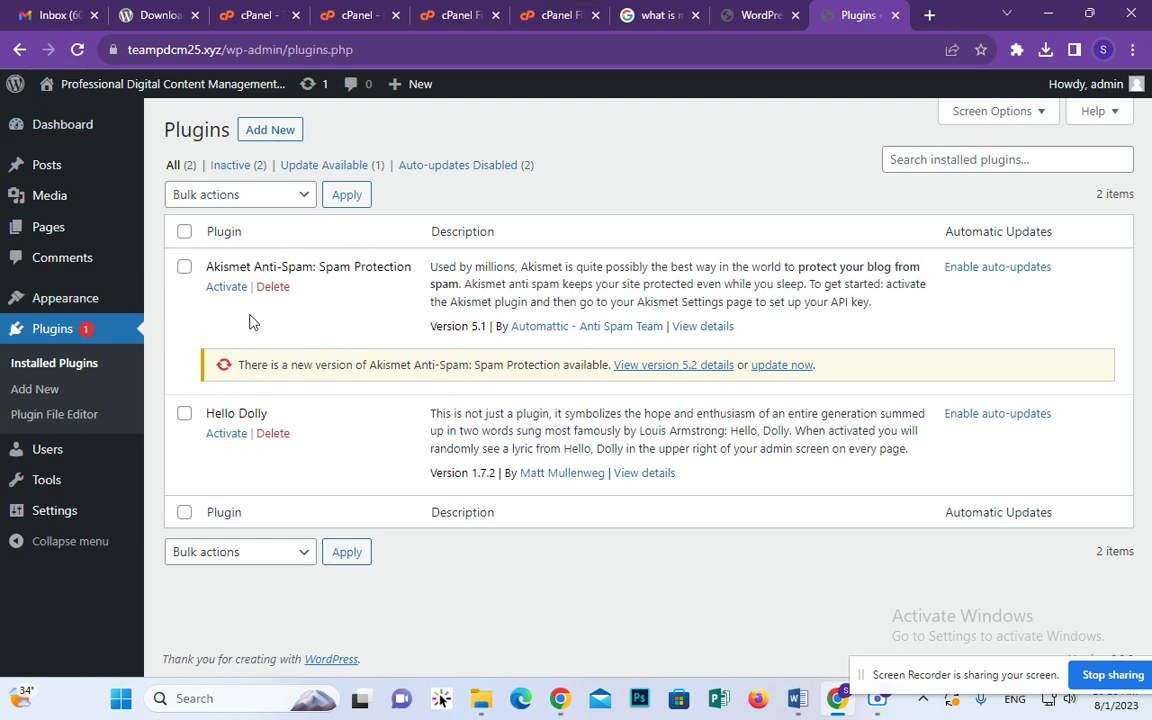
pyautogui.click(184, 233)
pyautogui.click(184, 233)
pyautogui.click(782, 365)
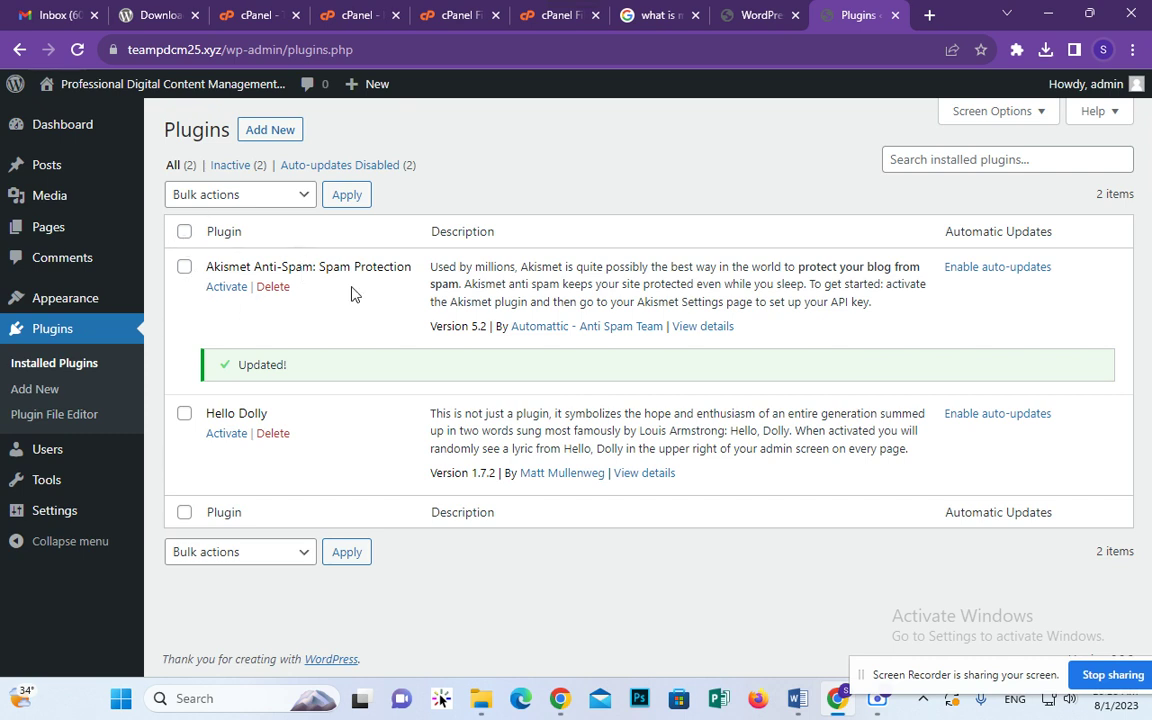
pyautogui.click(214, 290)
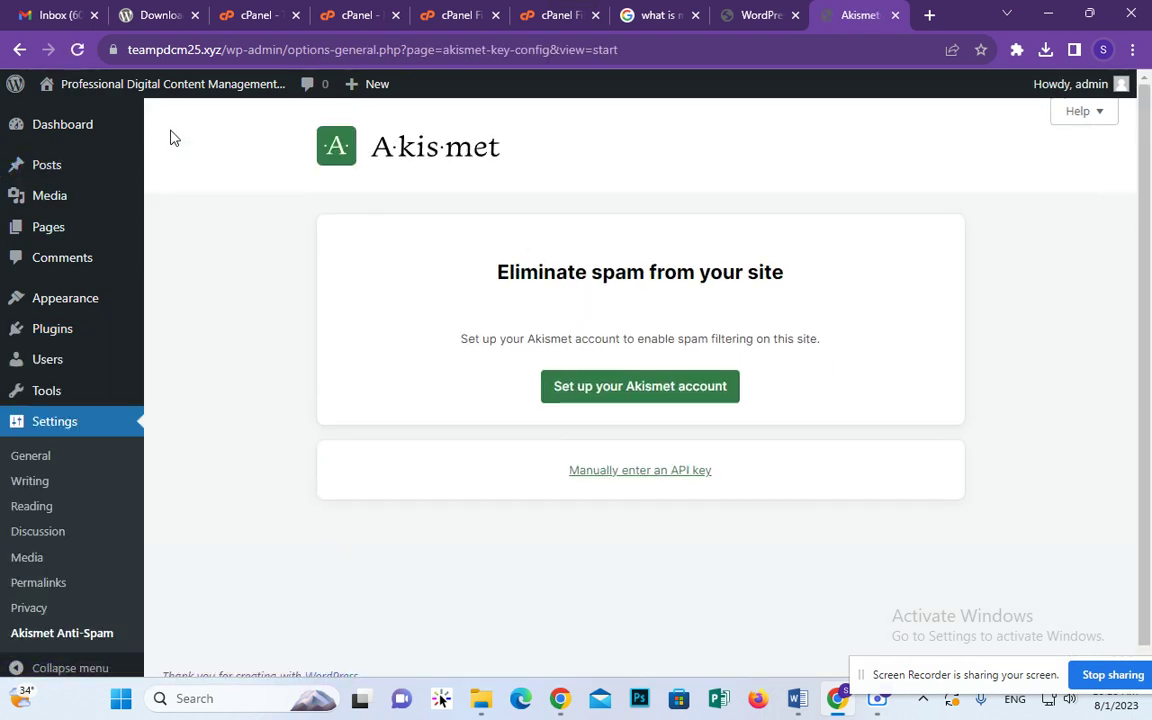
# - Activate the Hello Dolly plugin from the Installed Plugins list
pyautogui.scroll(-1, 113, 496)
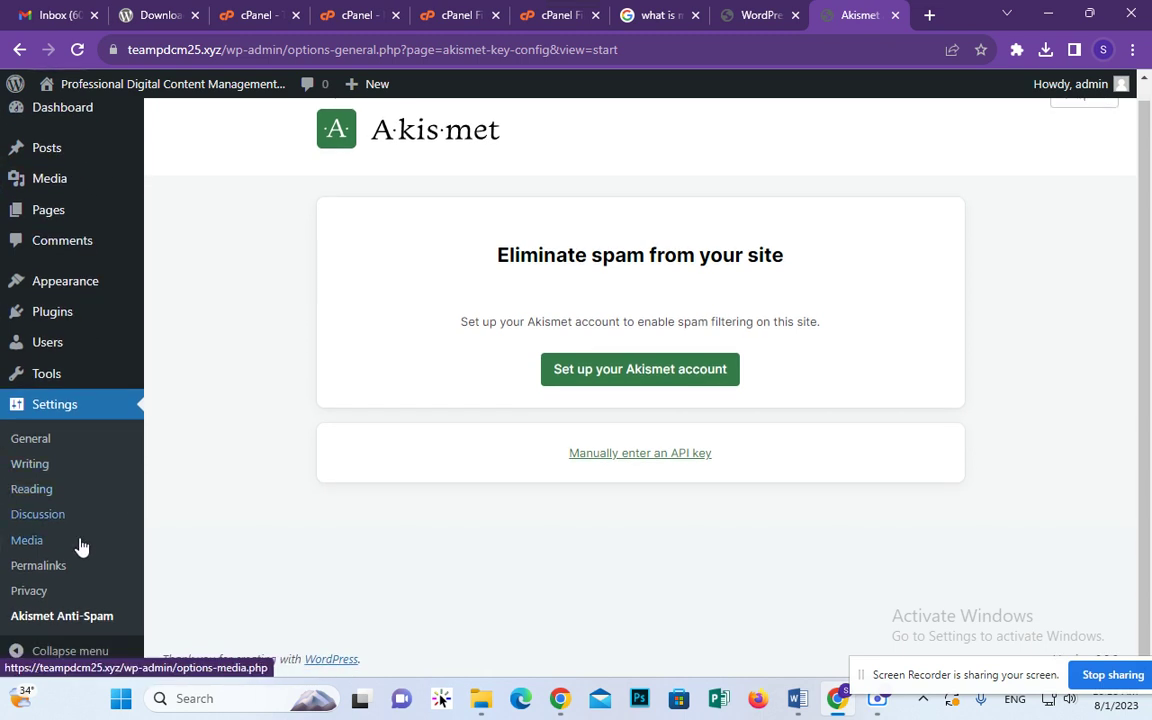
pyautogui.scroll(1, 62, 442)
pyautogui.moveTo(69, 332)
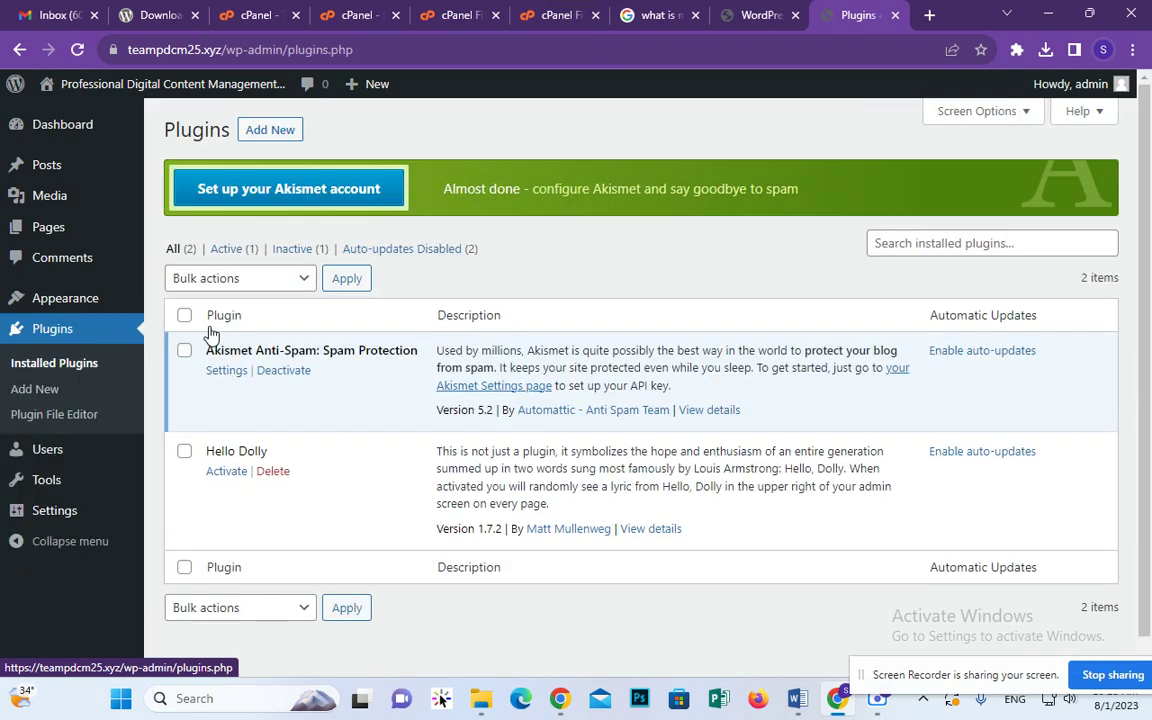
pyautogui.scroll(-1, 211, 403)
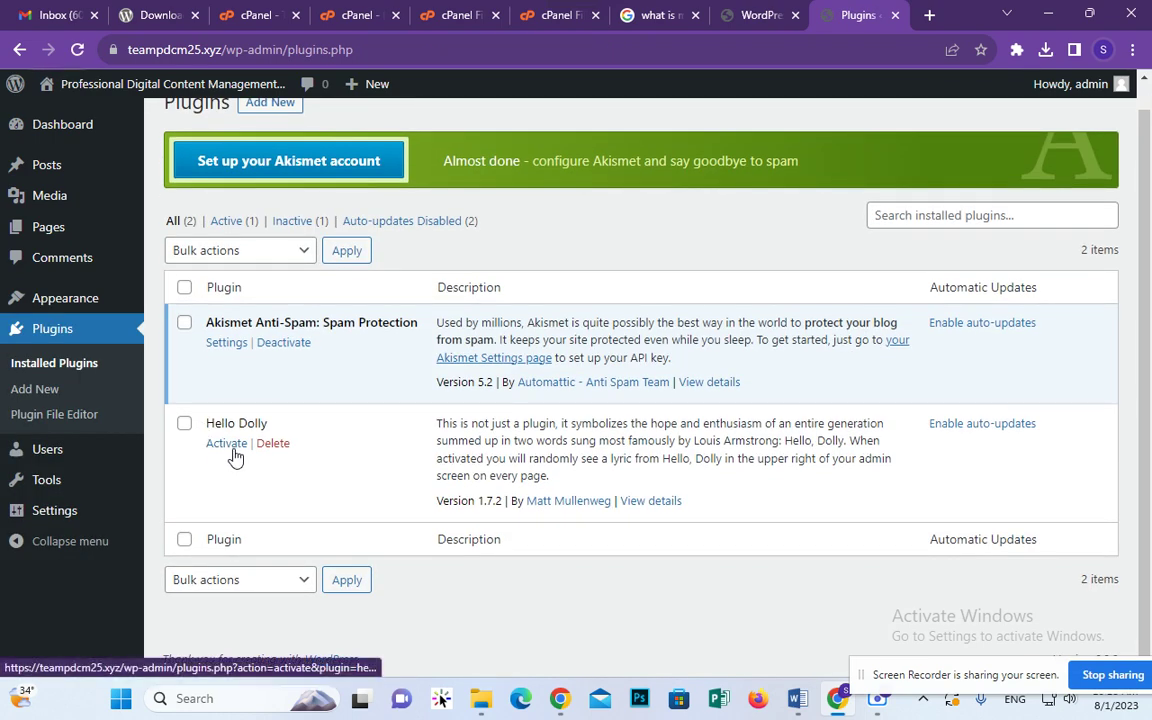
pyautogui.click(228, 446)
# - Bulk-activate both Akismet and Hello Dolly, then go to the Add Plugins page
pyautogui.scroll(-1, 260, 452)
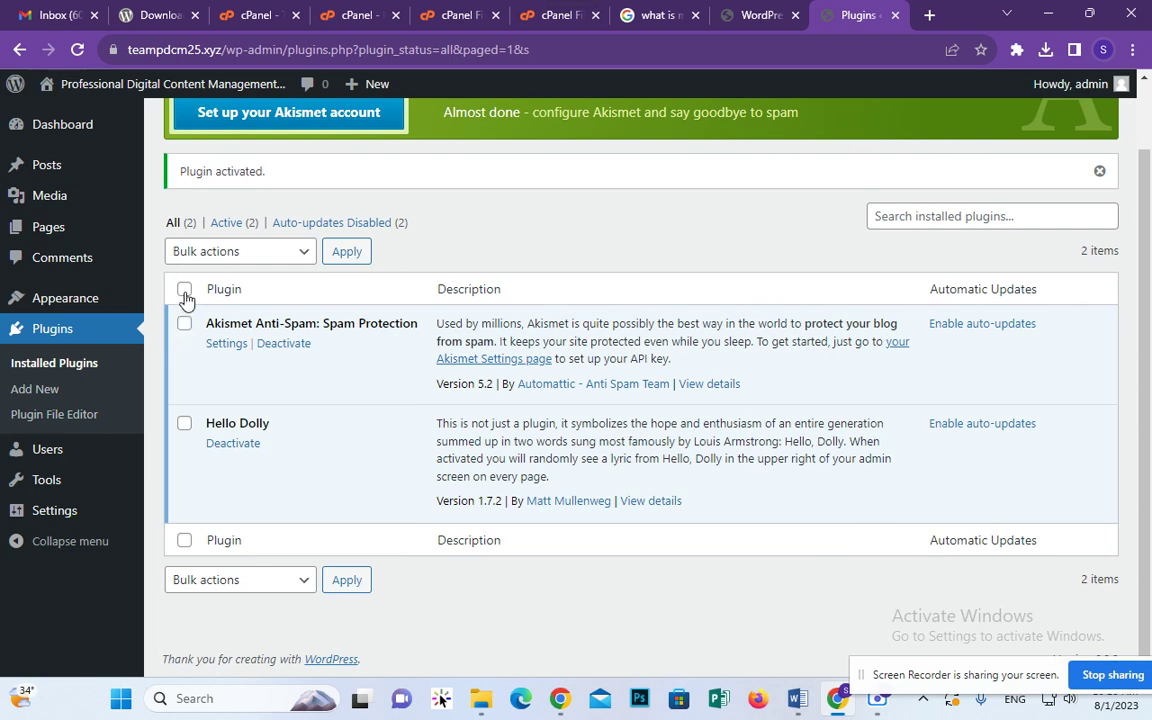
pyautogui.click(184, 290)
pyautogui.click(224, 251)
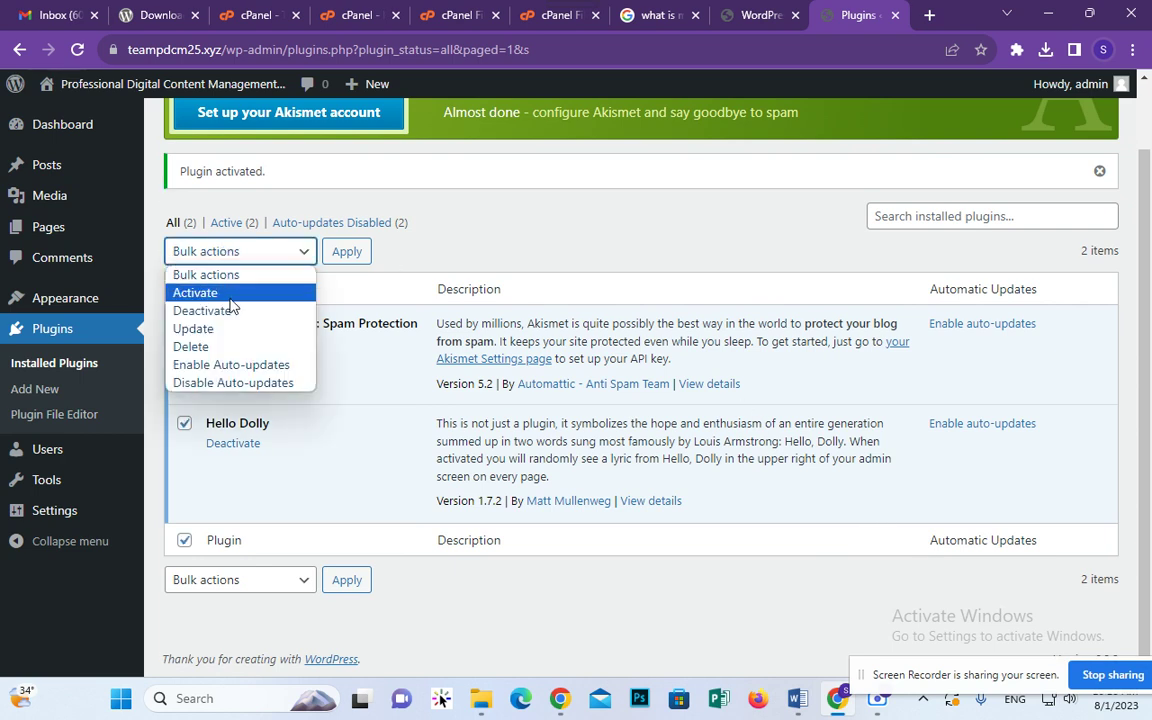
pyautogui.click(230, 298)
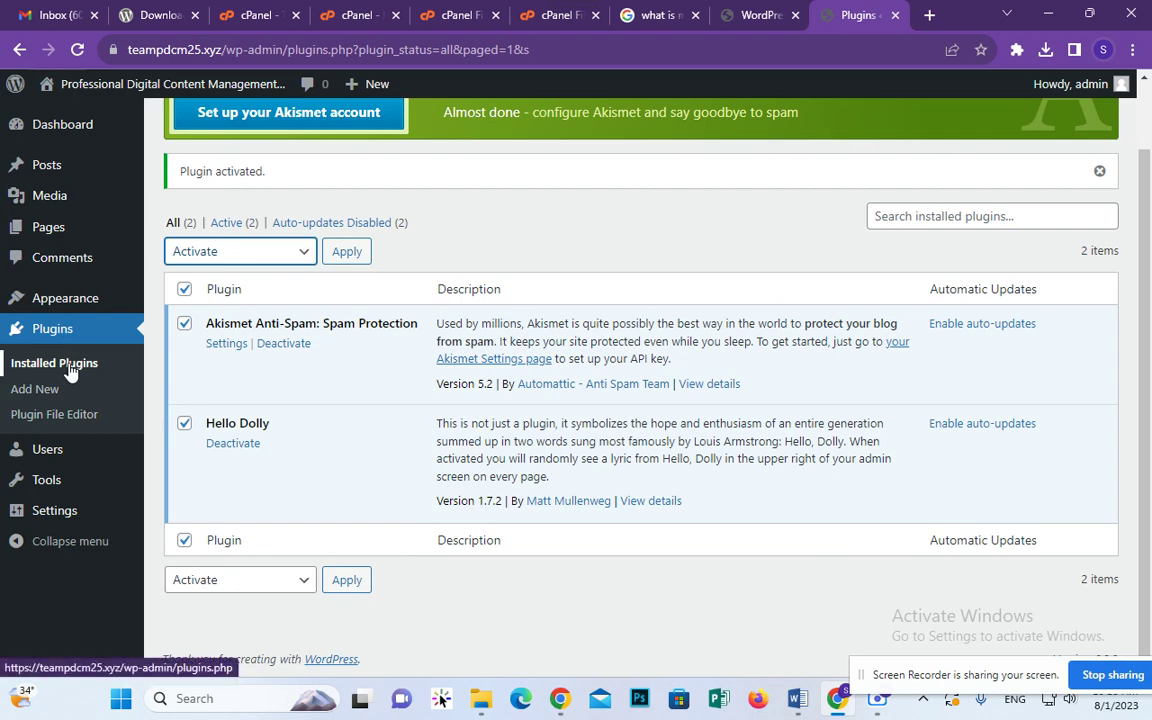
pyautogui.scroll(1, 530, 260)
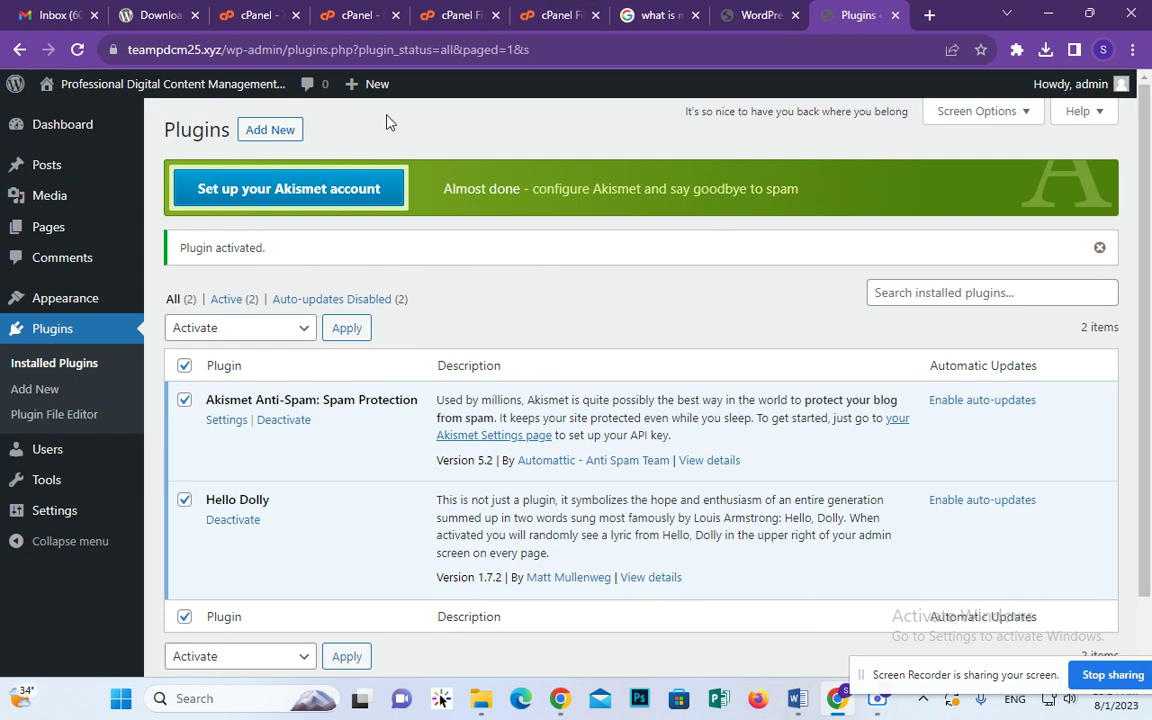
pyautogui.click(297, 145)
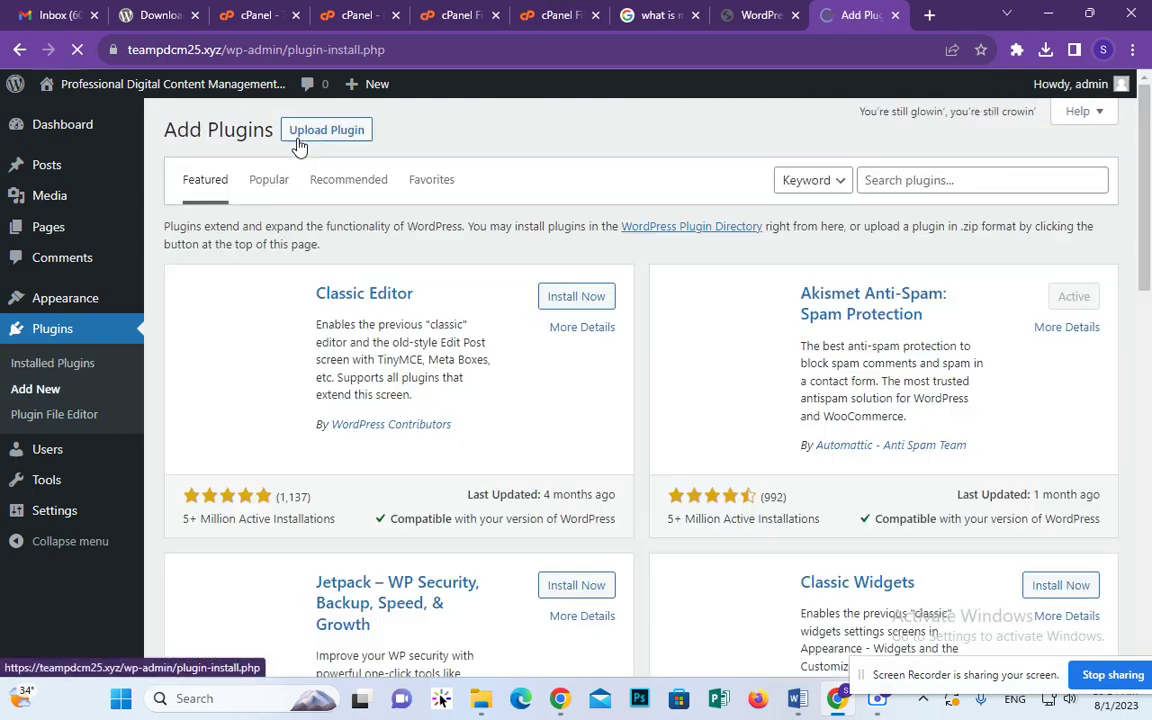
# - Browse the Featured plugins list, then go to Appearance > Themes
pyautogui.scroll(-10, 700, 298)
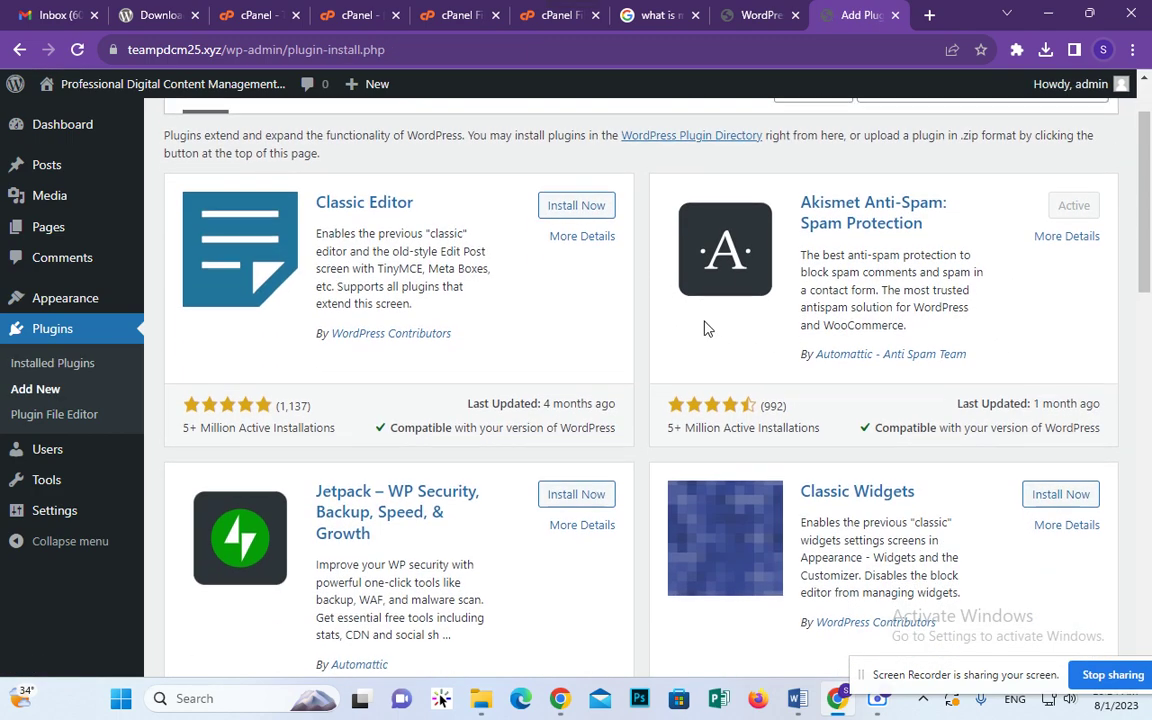
pyautogui.scroll(6, 700, 298)
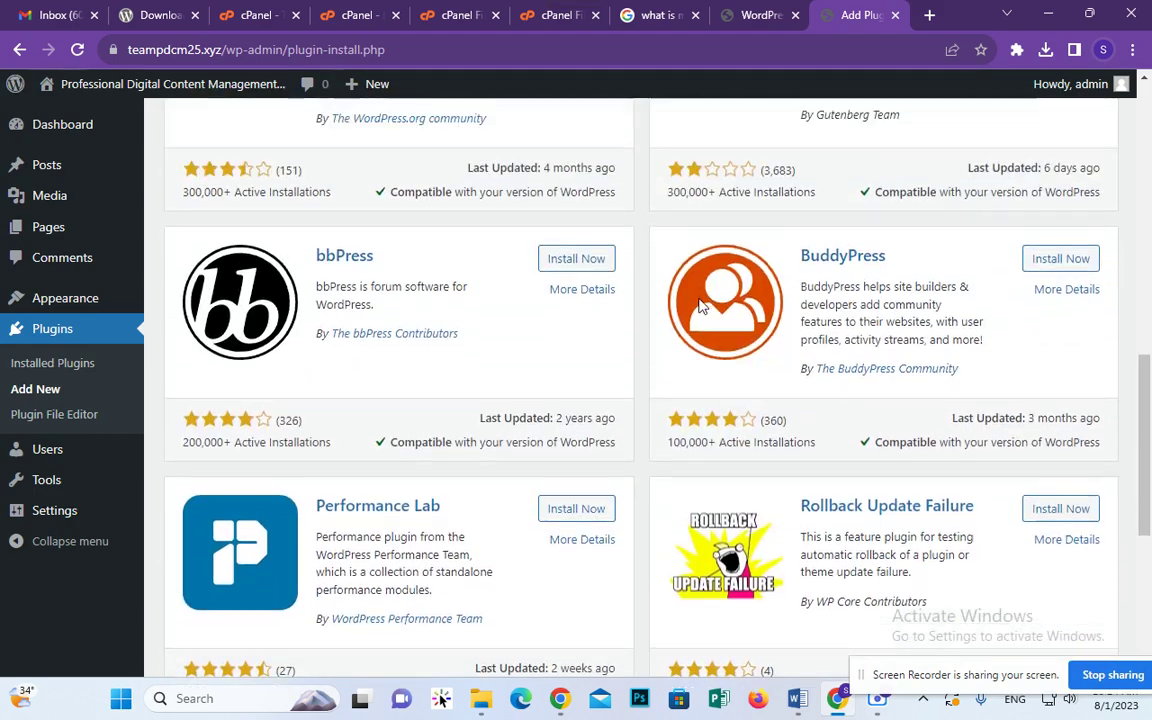
pyautogui.scroll(-1, 700, 303)
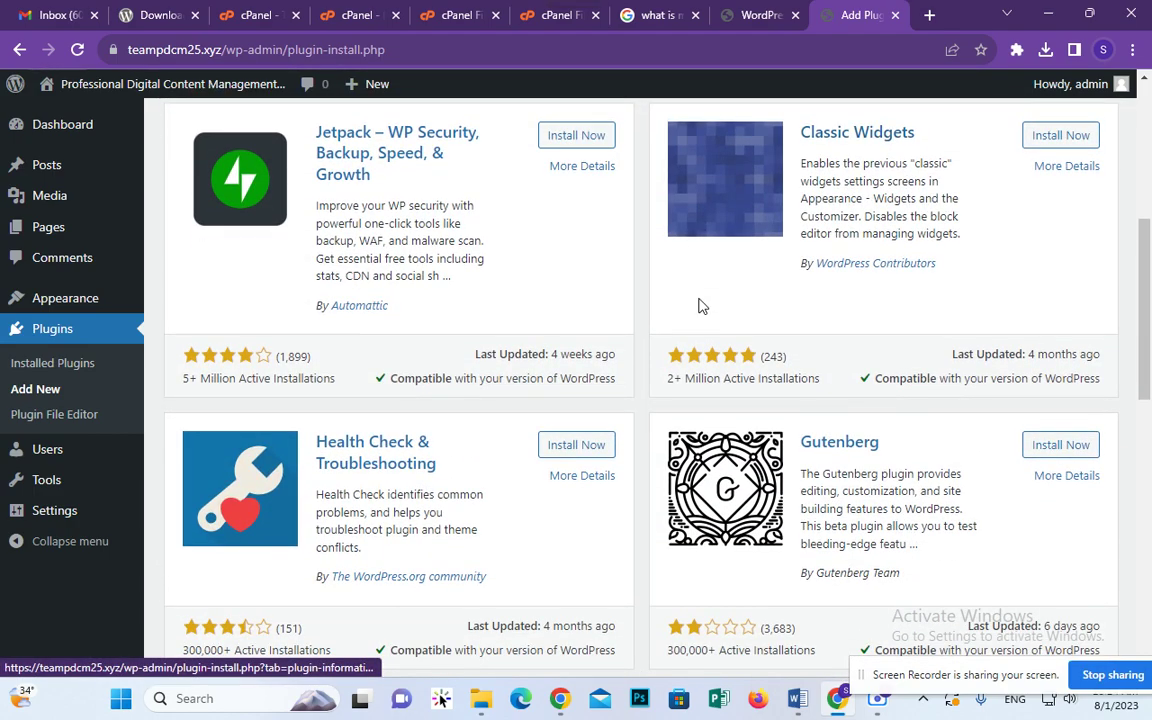
pyautogui.scroll(-10, 701, 307)
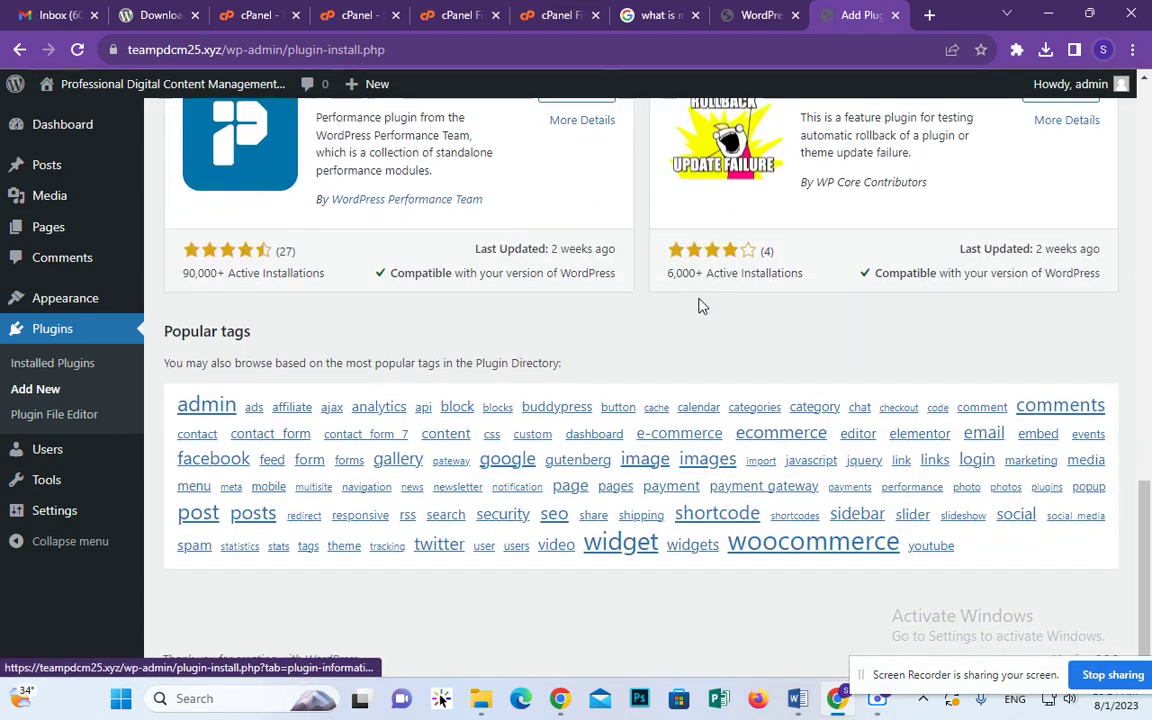
pyautogui.scroll(13, 700, 305)
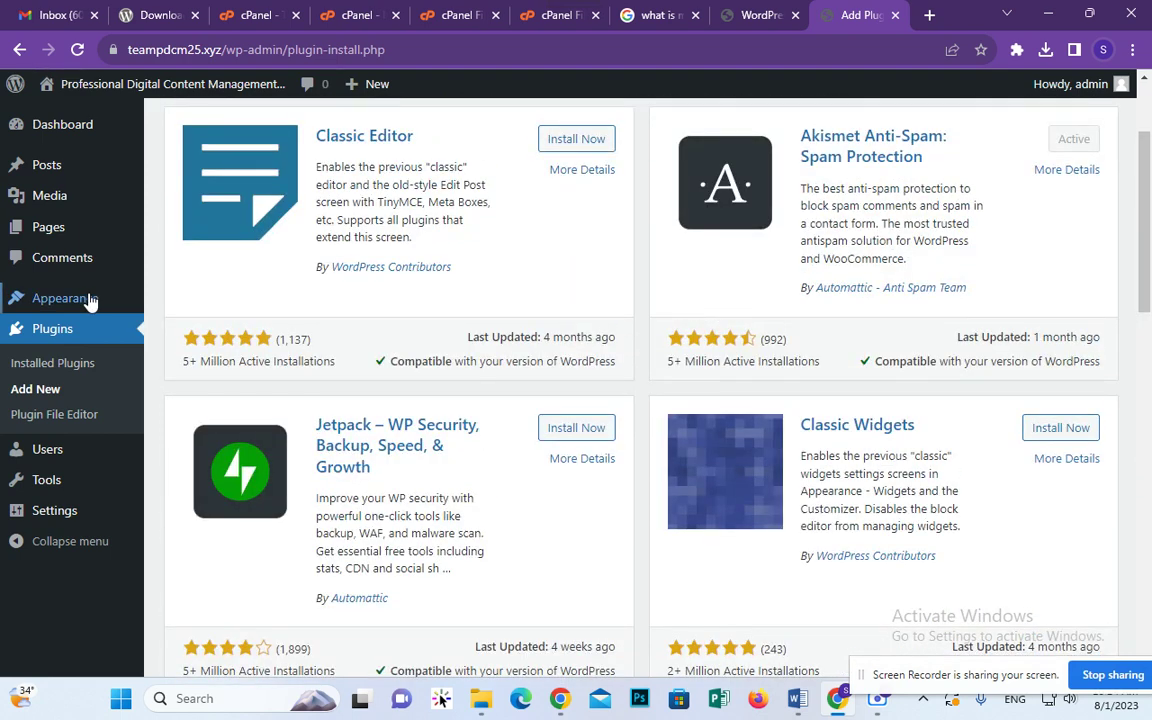
pyautogui.moveTo(145, 301)
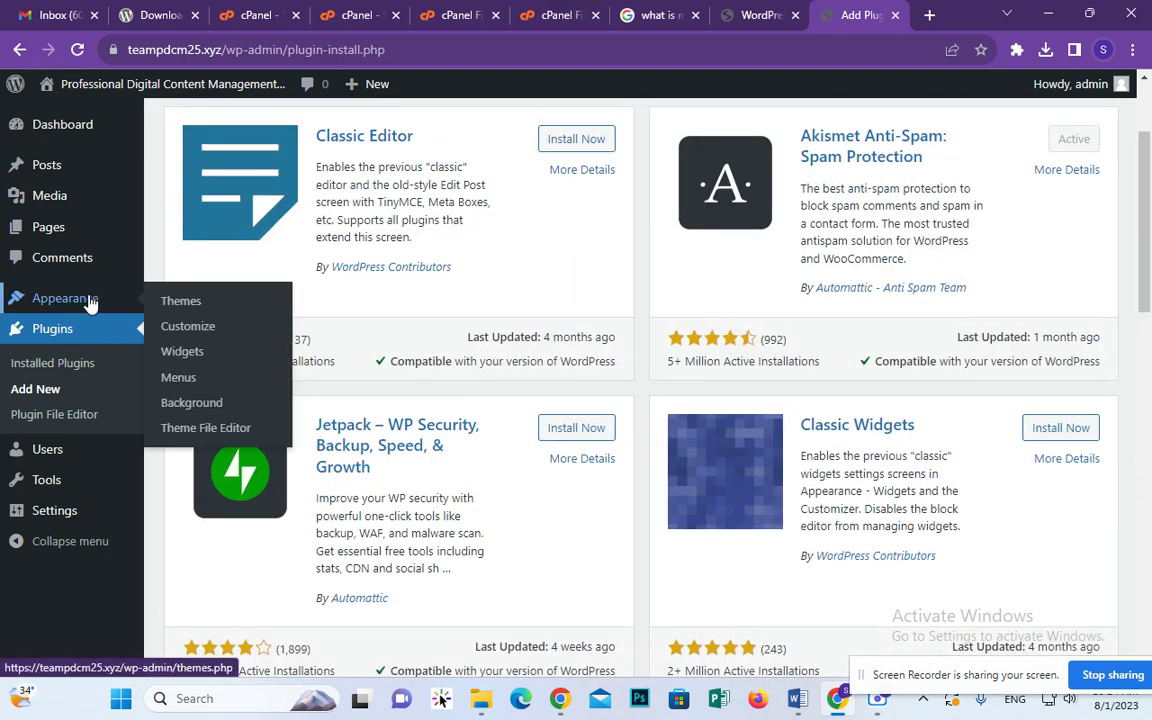
pyautogui.click(160, 300)
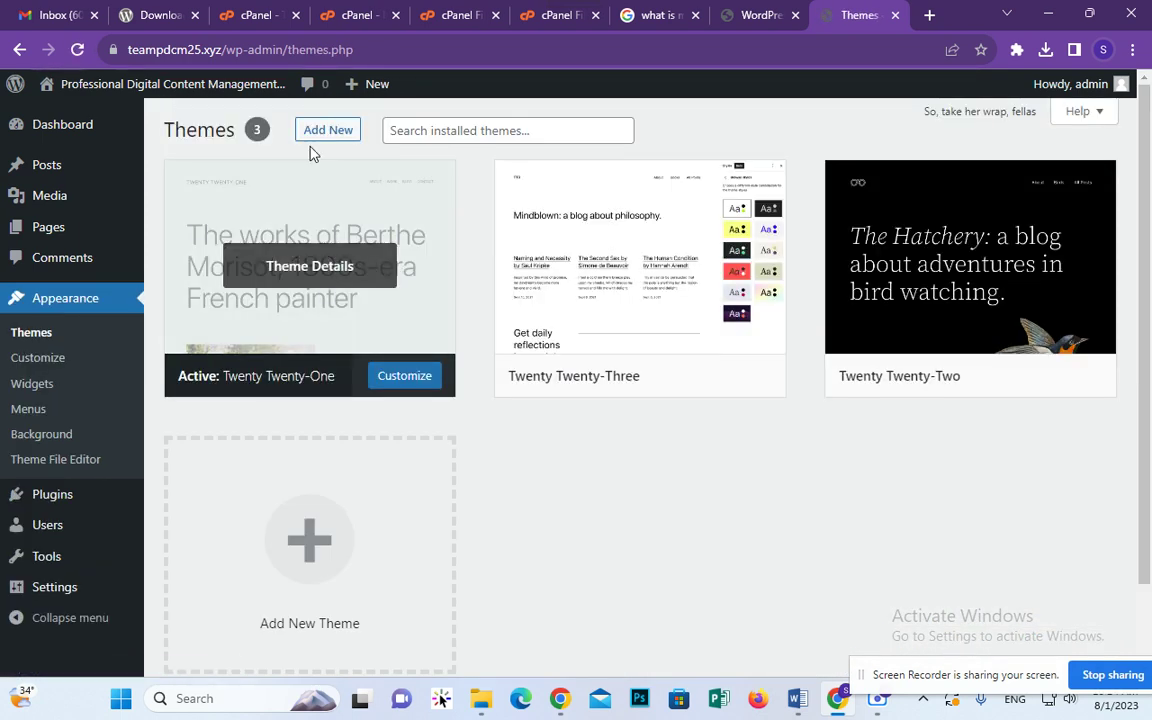
# - Open Add New Themes and browse the Popular themes grid
pyautogui.click(325, 133)
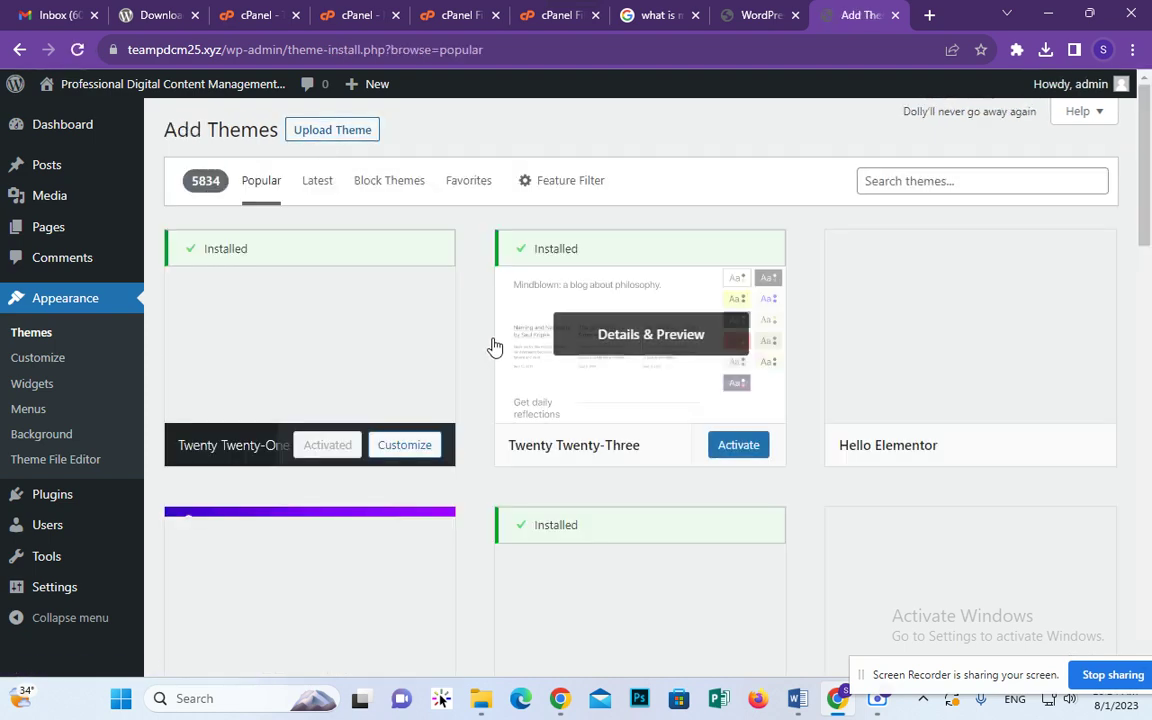
pyautogui.scroll(-9, 939, 360)
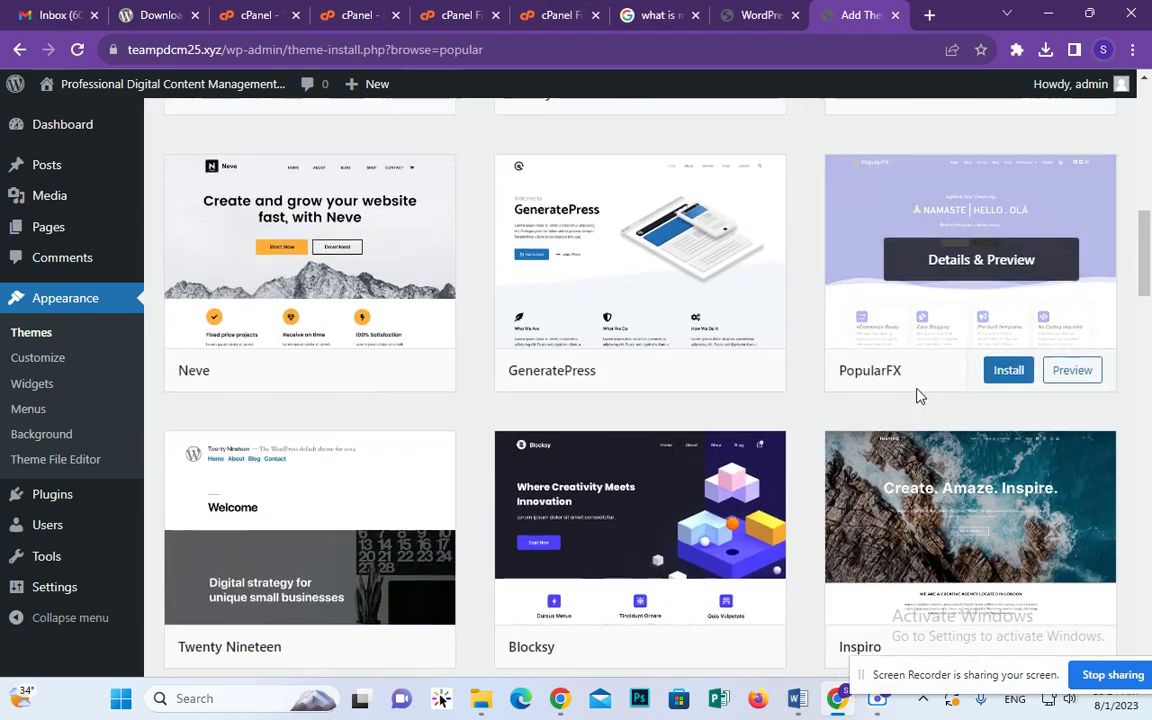
pyautogui.scroll(-10, 919, 396)
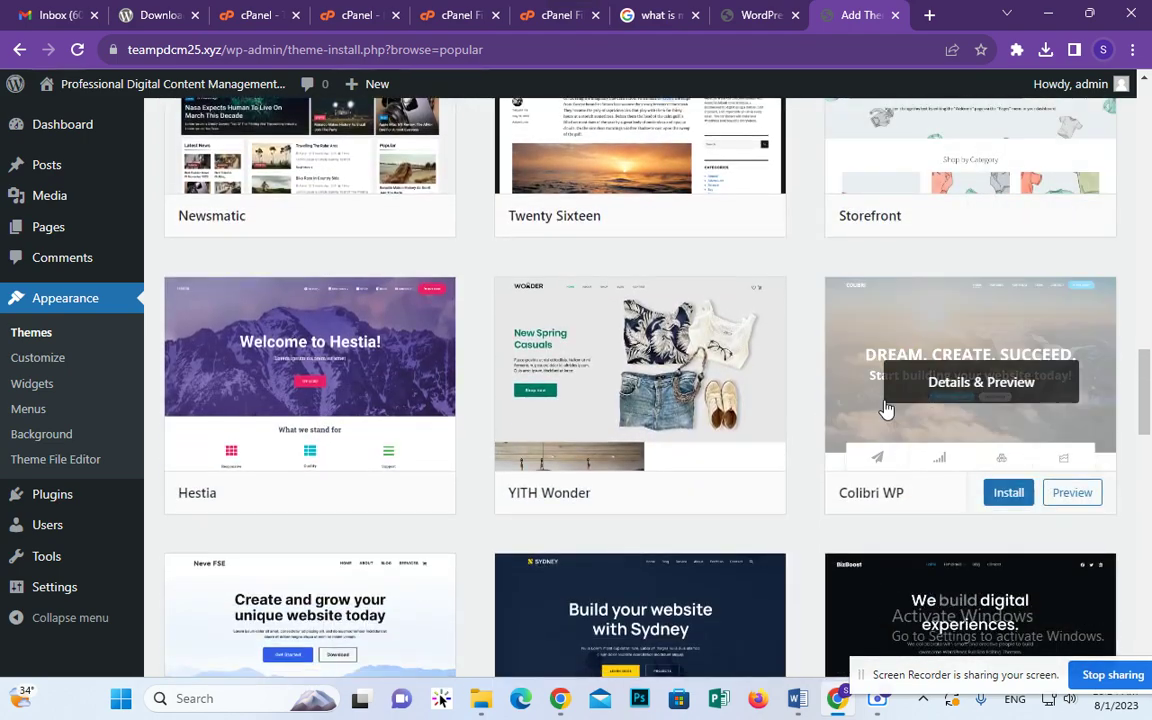
pyautogui.scroll(10, 885, 408)
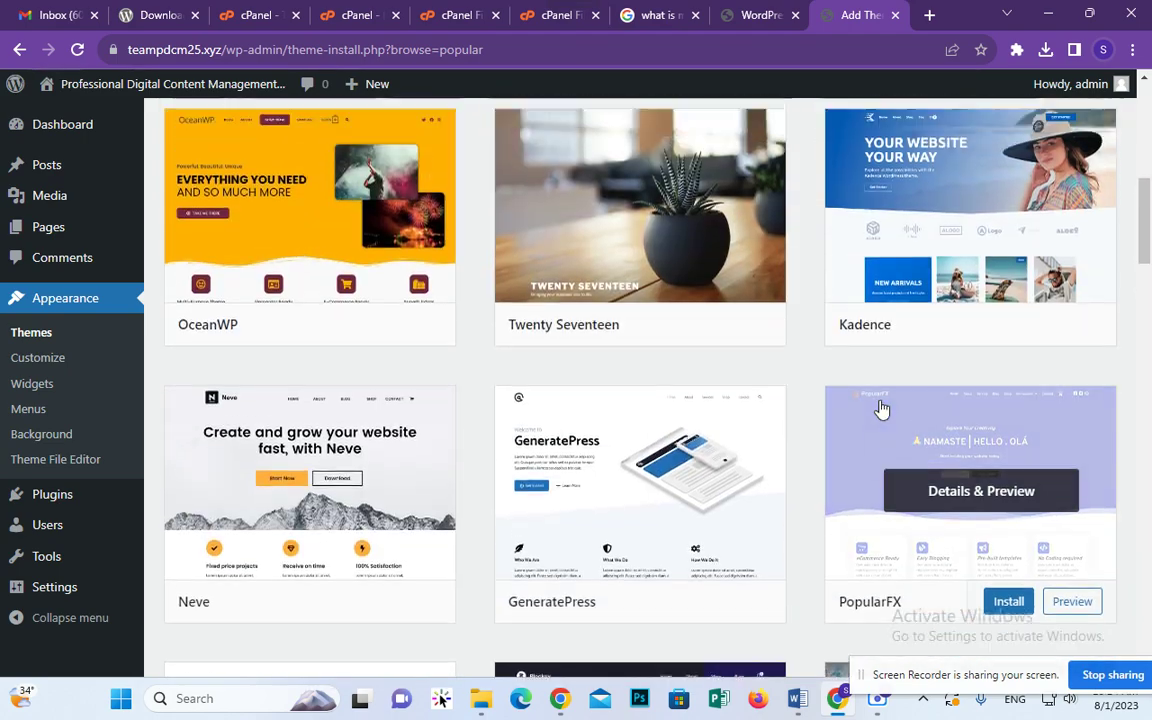
pyautogui.scroll(7, 881, 408)
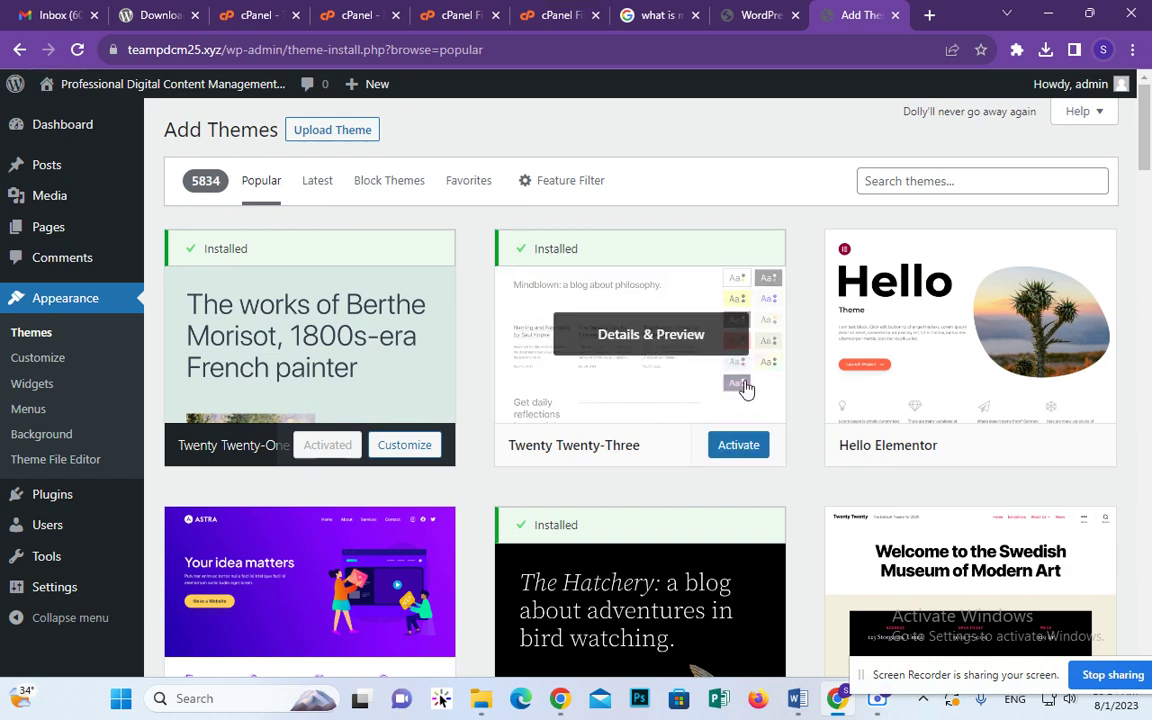
pyautogui.scroll(-2, 80, 340)
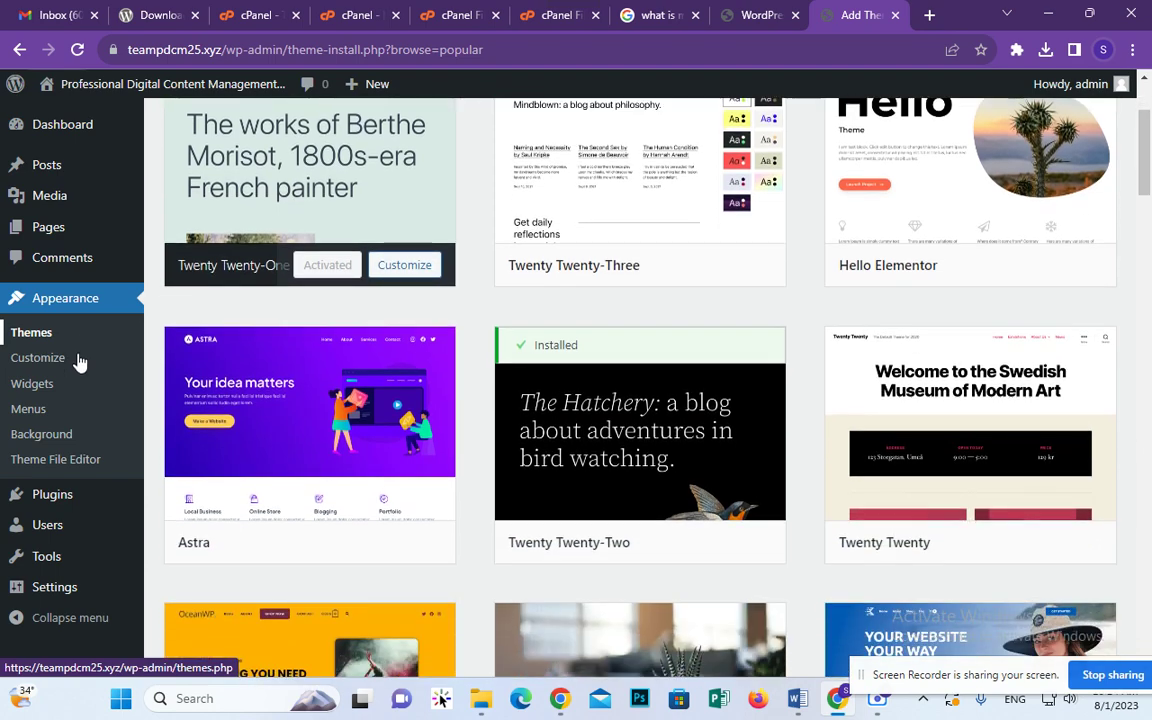
pyautogui.scroll(-2, 82, 363)
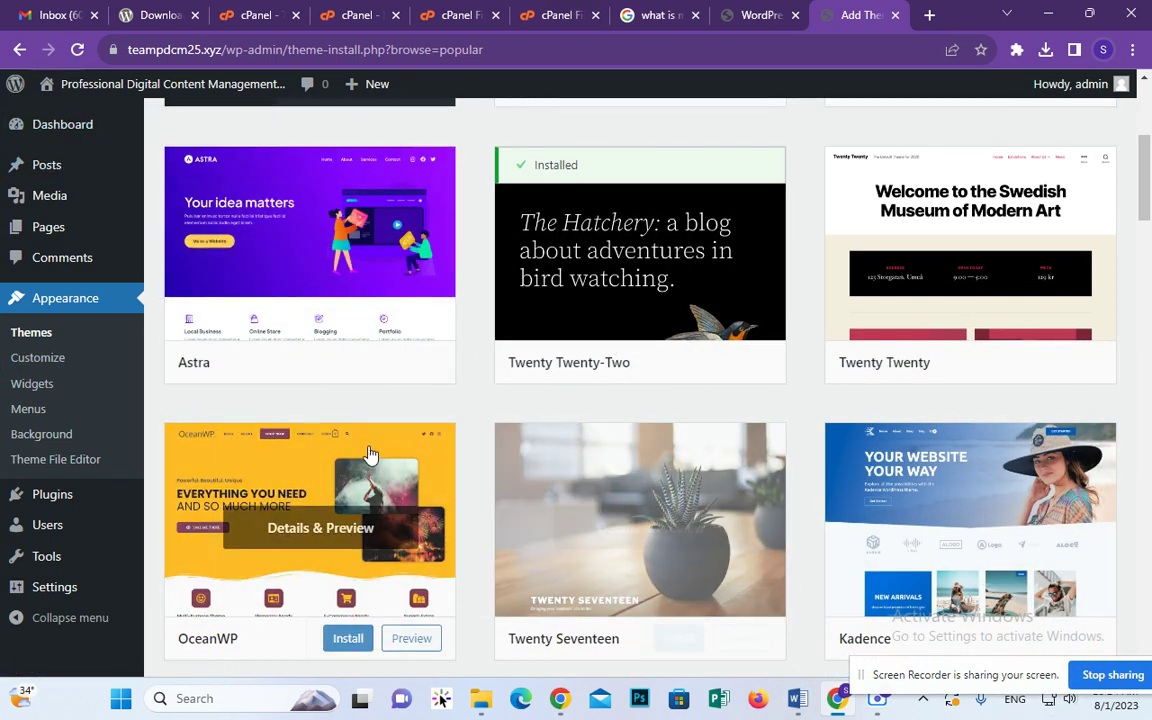
pyautogui.scroll(2, 40, 280)
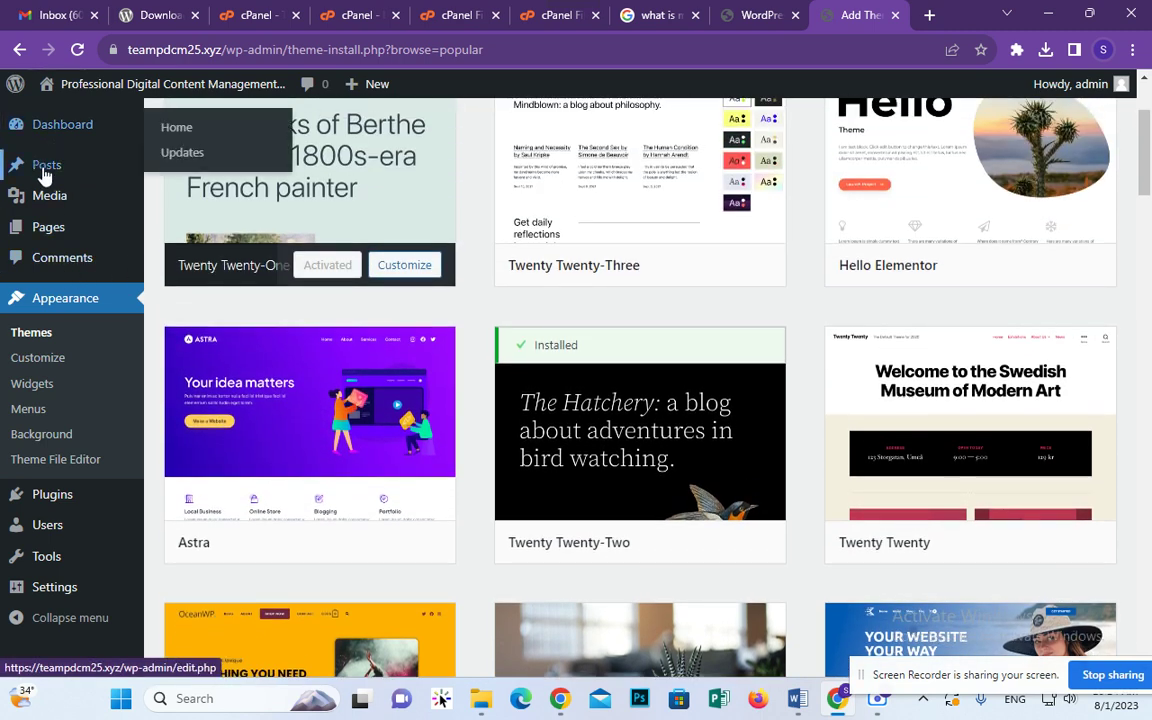
pyautogui.moveTo(43, 175)
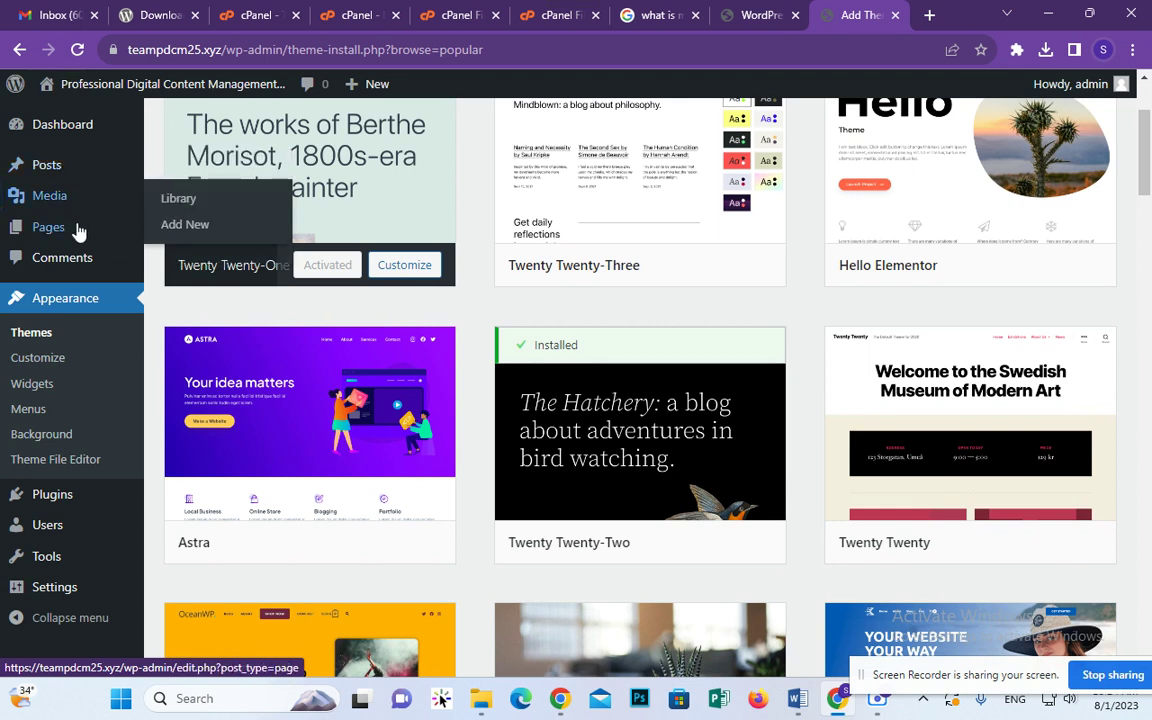
pyautogui.moveTo(78, 235)
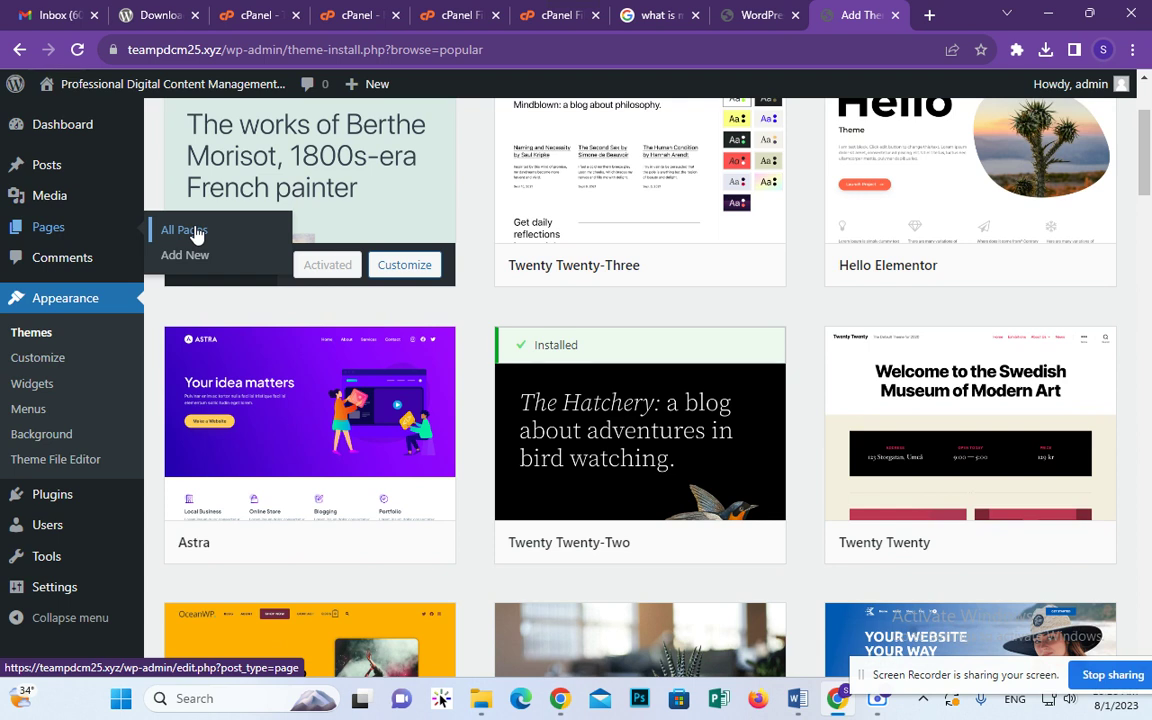
pyautogui.moveTo(104, 202)
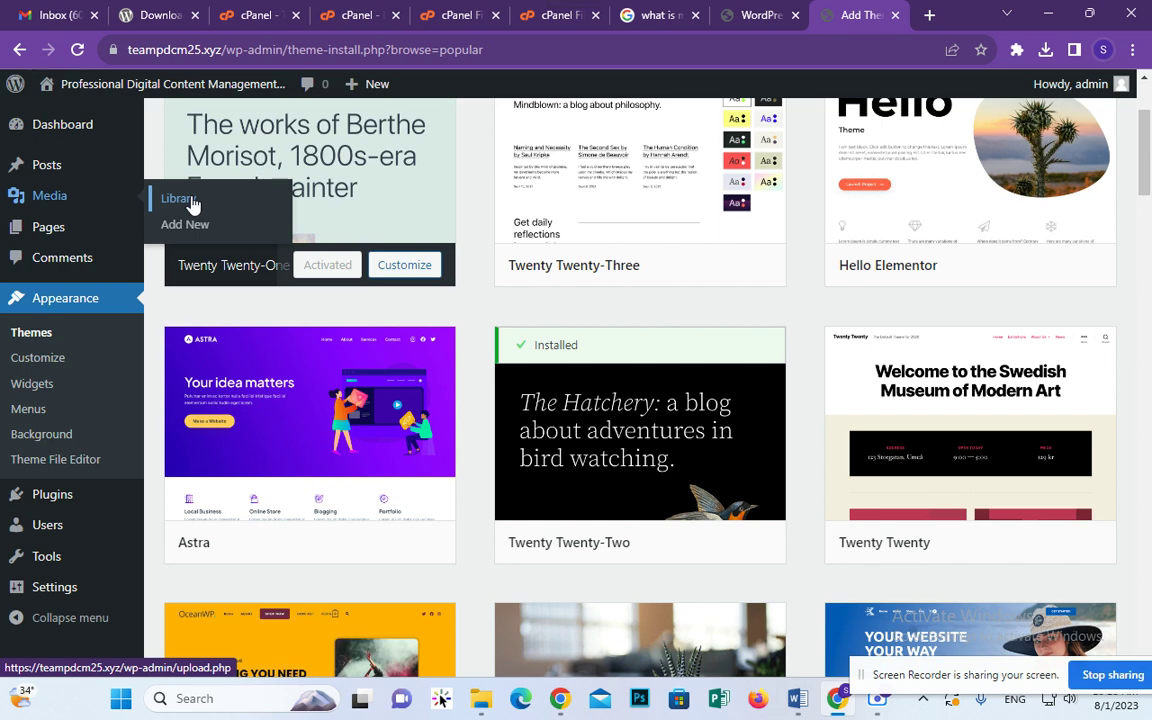
pyautogui.scroll(-2, 50, 257)
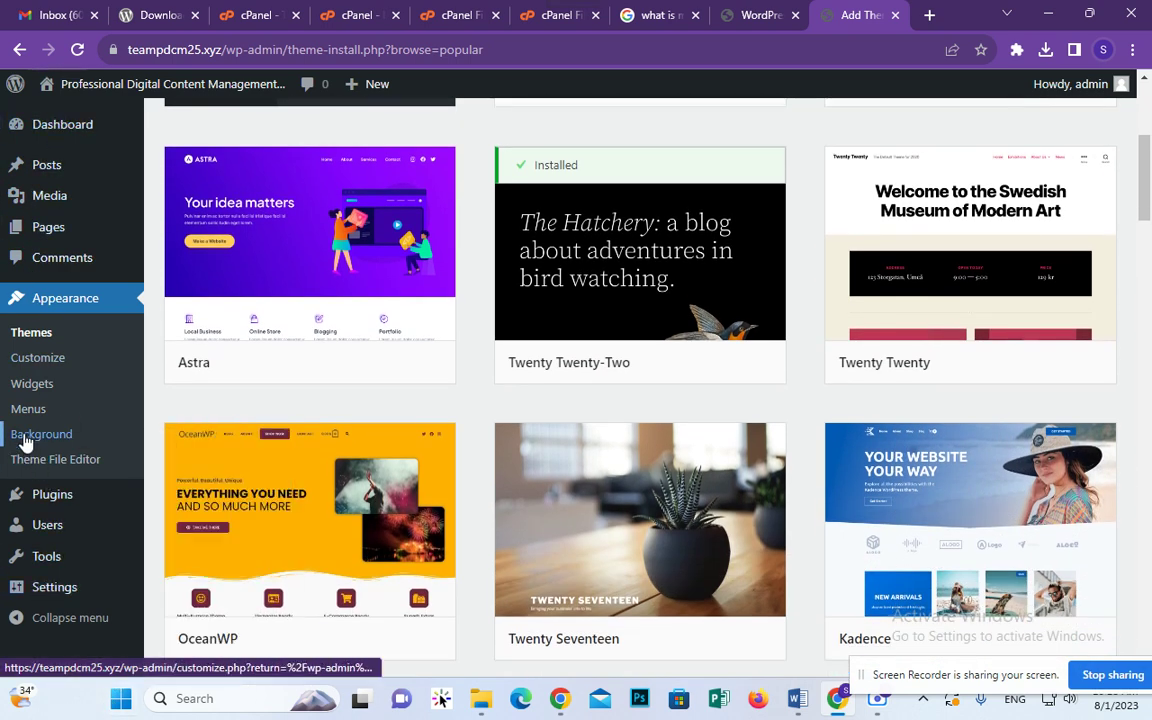
pyautogui.moveTo(44, 560)
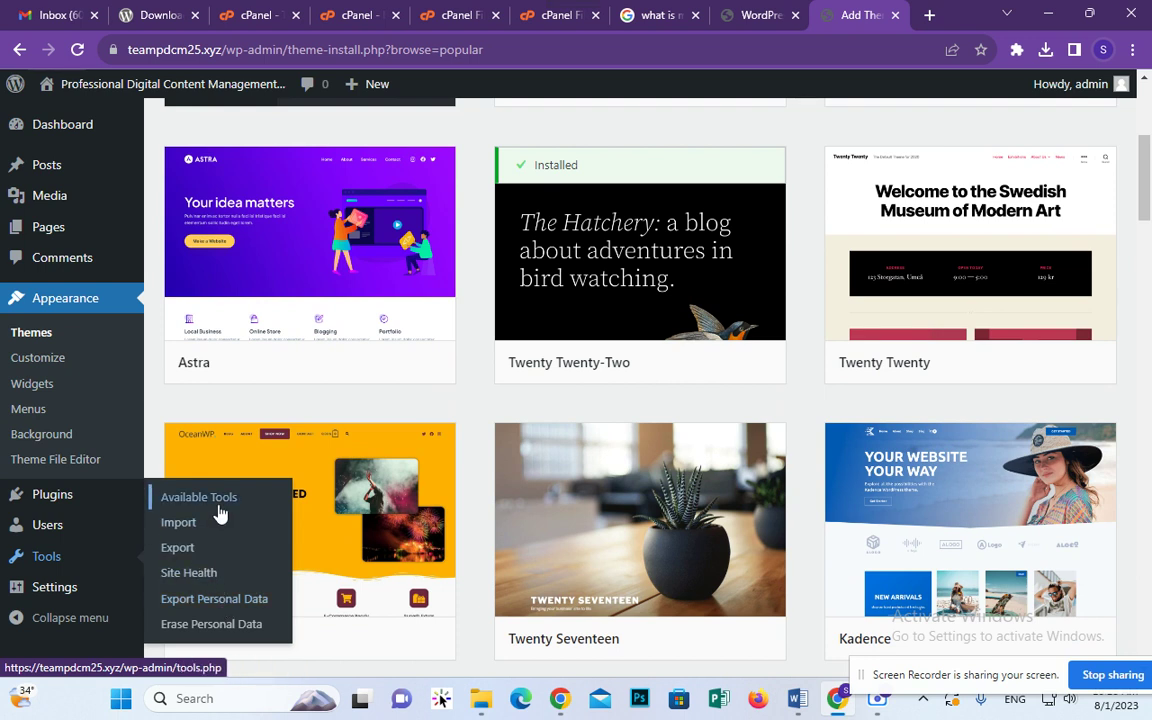
pyautogui.moveTo(101, 597)
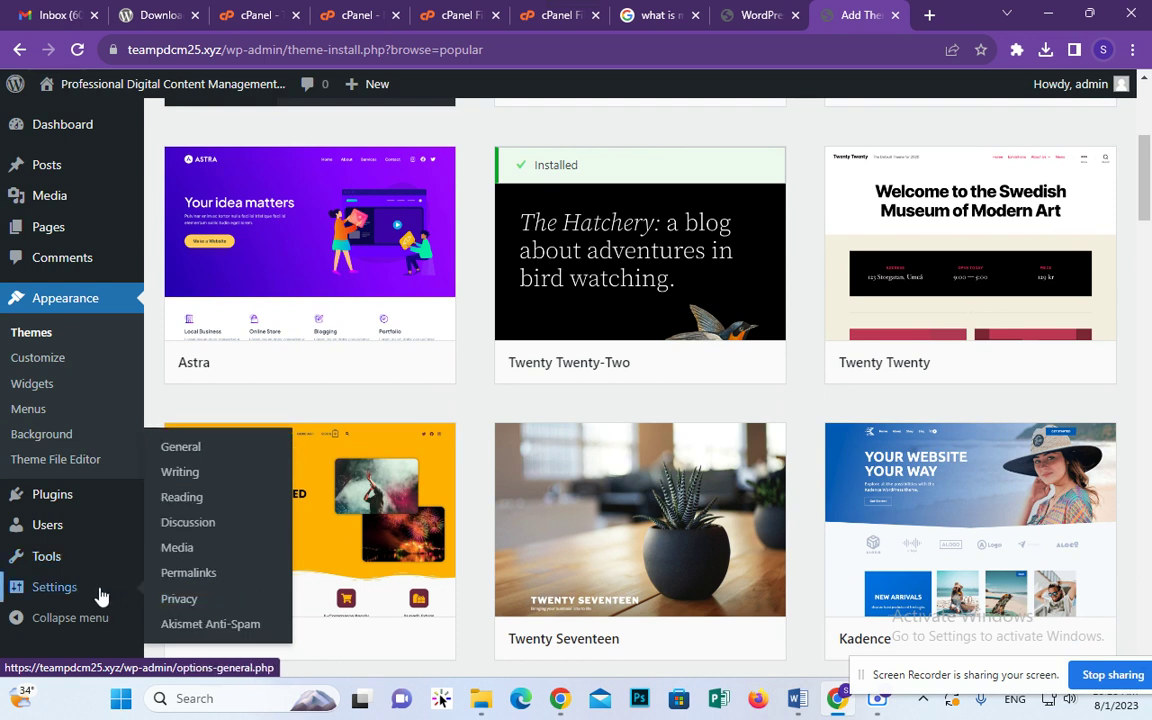